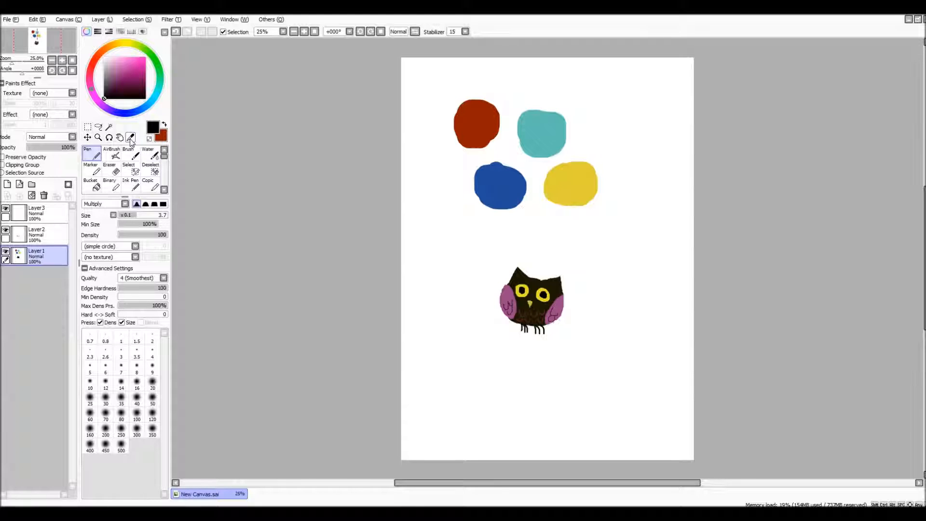
Step: Sample colours with the eyedropper from the blue, teal and yellow blobs and from the owl, ending on the teal blob
left_click(130, 138)
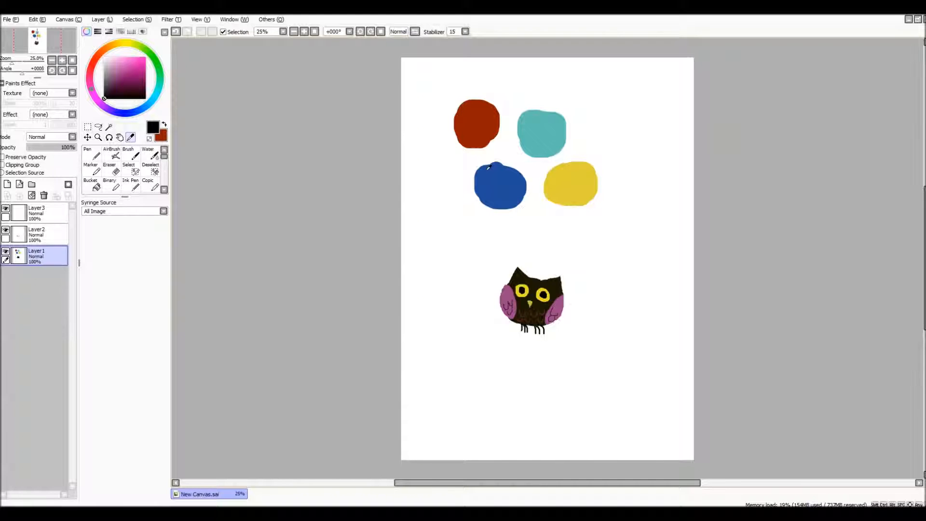
left_click(515, 183)
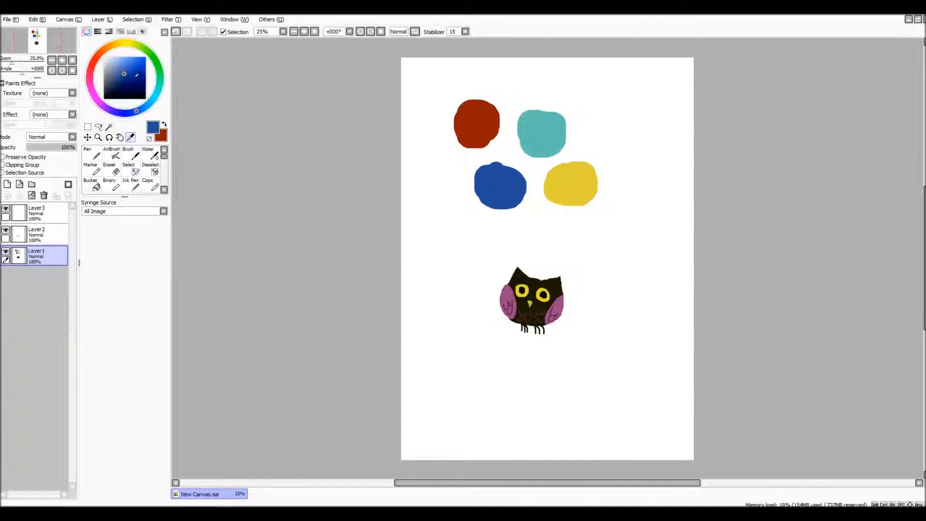
left_click(543, 144)
left_click(530, 274)
left_click(513, 305)
left_click(529, 301)
left_click(580, 183)
left_click(543, 135)
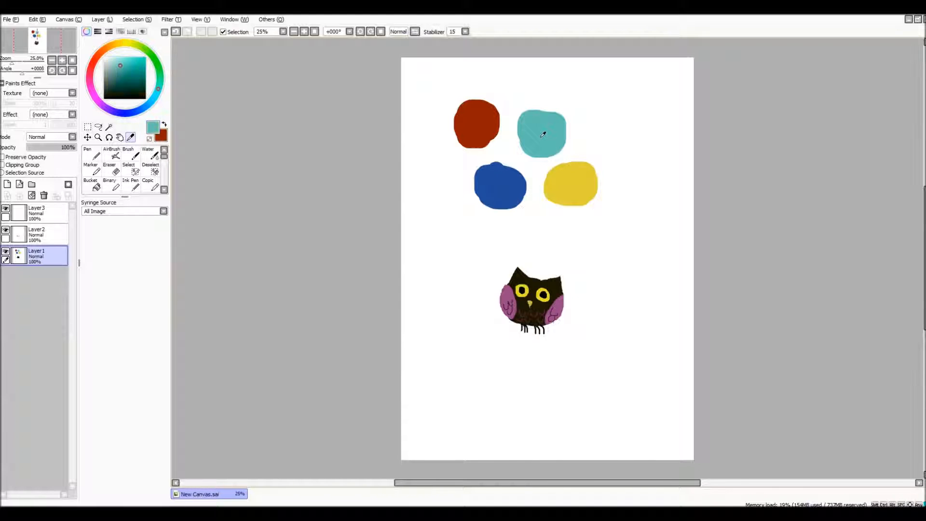
Step: Try several shades of the sampled teal in the colour picker, ending on a dark, saturated teal
left_click(129, 84)
left_click(133, 69)
left_click(124, 89)
left_click(142, 73)
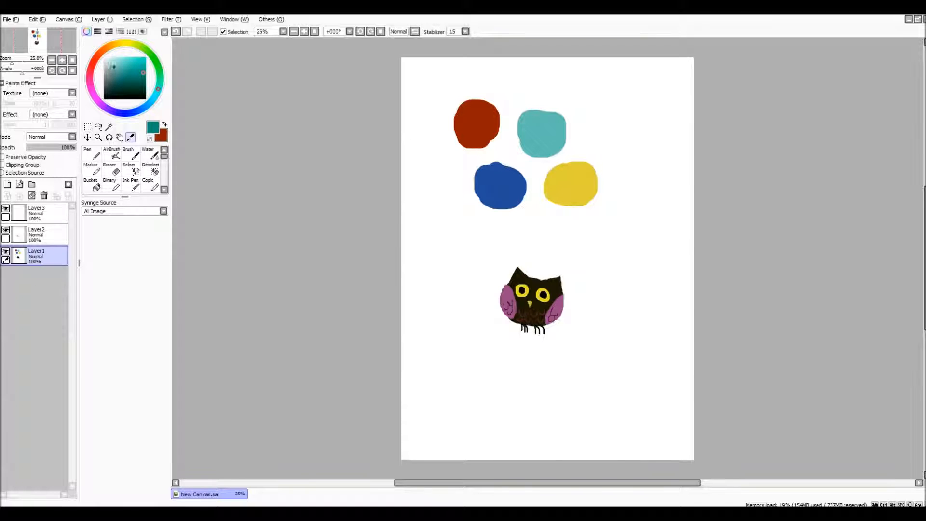
Step: Sample the red, teal, yellow and blue blobs repeatedly with the eyedropper, ending on yellow as the foreground colour
left_click(484, 109)
left_click(563, 128)
left_click(579, 194)
left_click(498, 192)
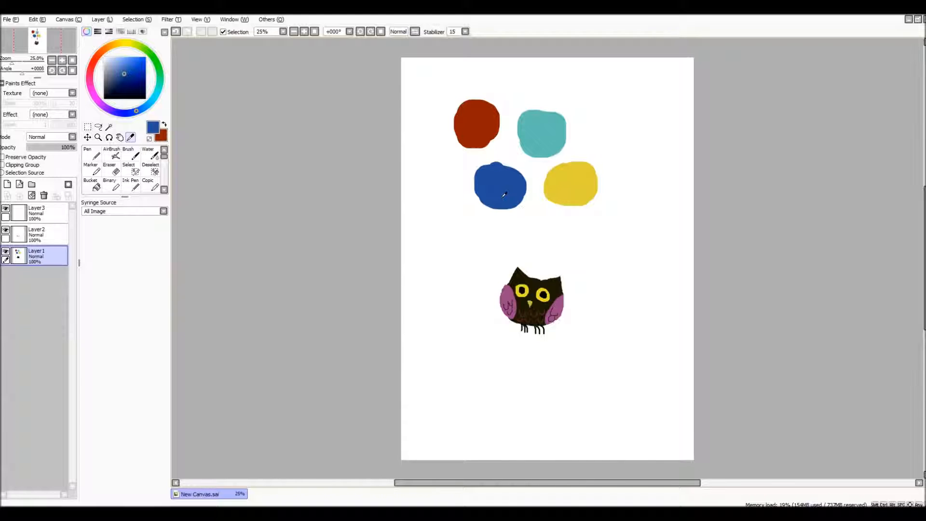
left_click(470, 114)
left_click(542, 126)
left_click(559, 179)
left_click(503, 193)
left_click(479, 129)
left_click(556, 128)
left_click(579, 193)
left_click(502, 192)
left_click(480, 126)
left_click(566, 176)
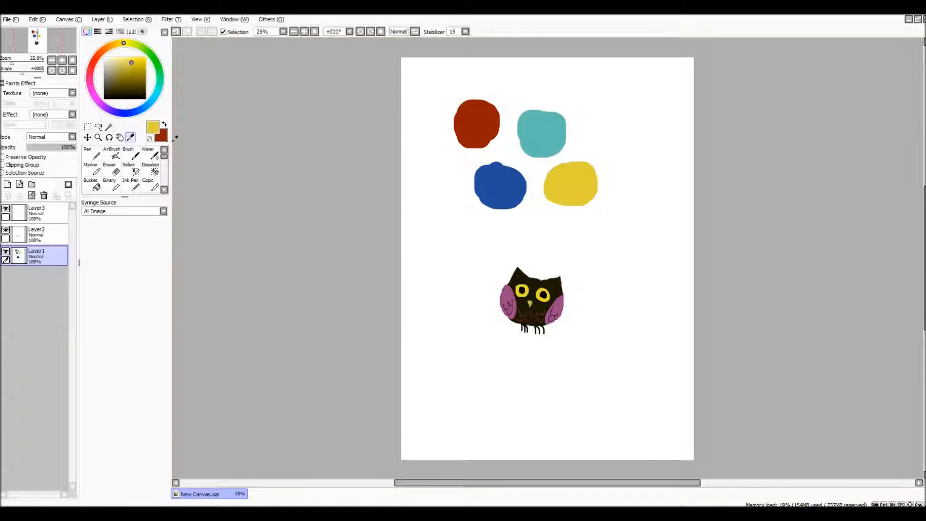
Step: Try a rectangular selection beside the colour blobs and undo it
left_click(87, 128)
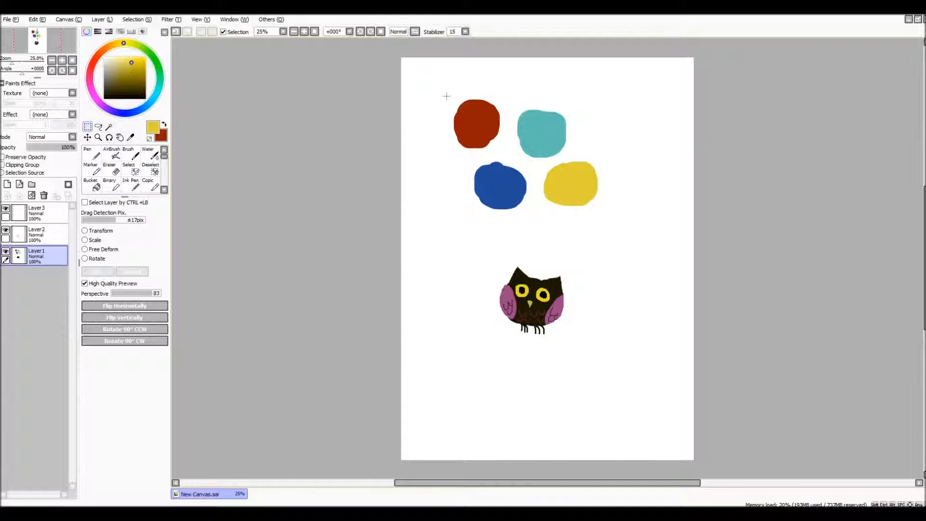
left_click_drag(434, 78, 438, 217)
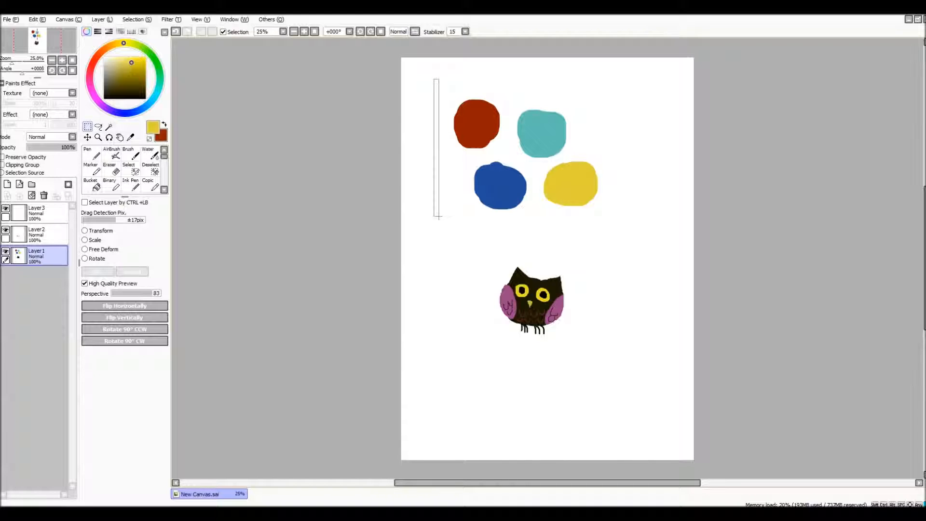
left_click_drag(438, 217, 439, 217)
left_click(40, 19)
left_click(41, 31)
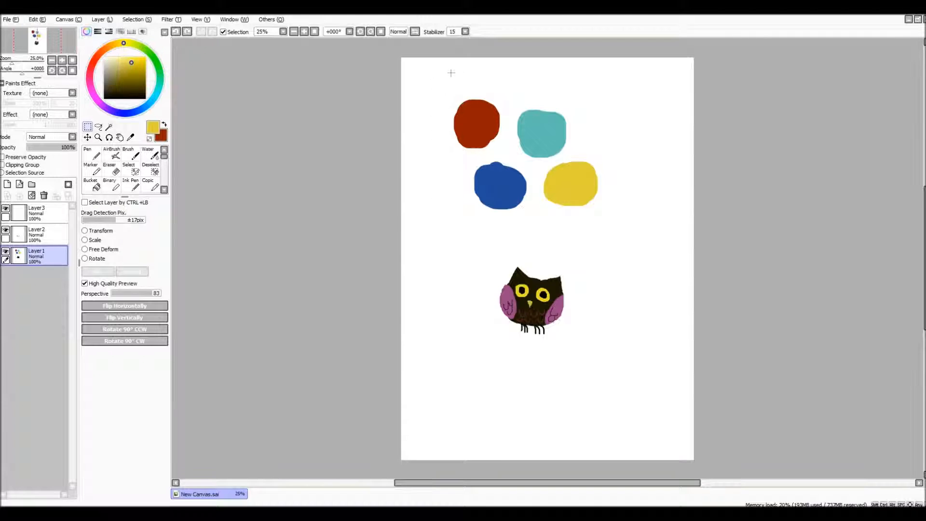
Step: Select the four colour blobs with a rectangular selection and shift them slightly toward the lower right, also using the Move tool
left_click_drag(433, 74, 442, 237)
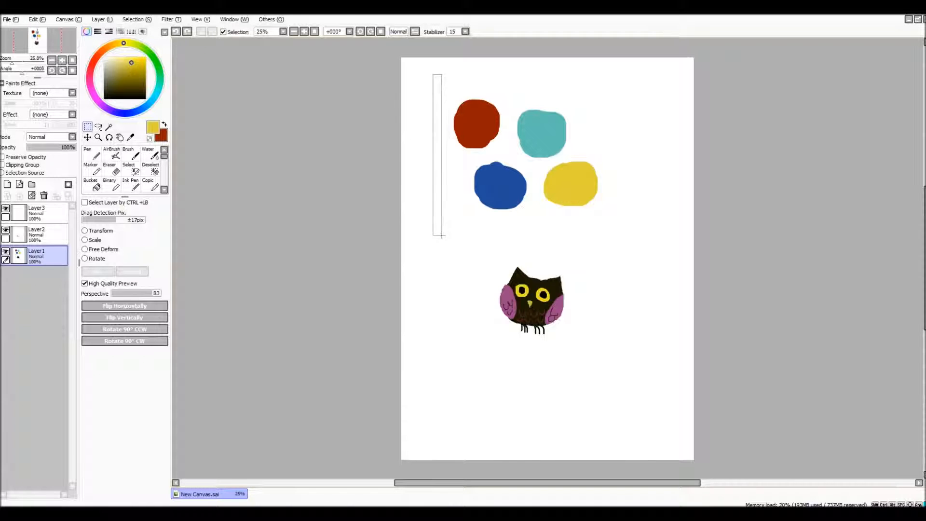
left_click_drag(442, 236, 614, 244)
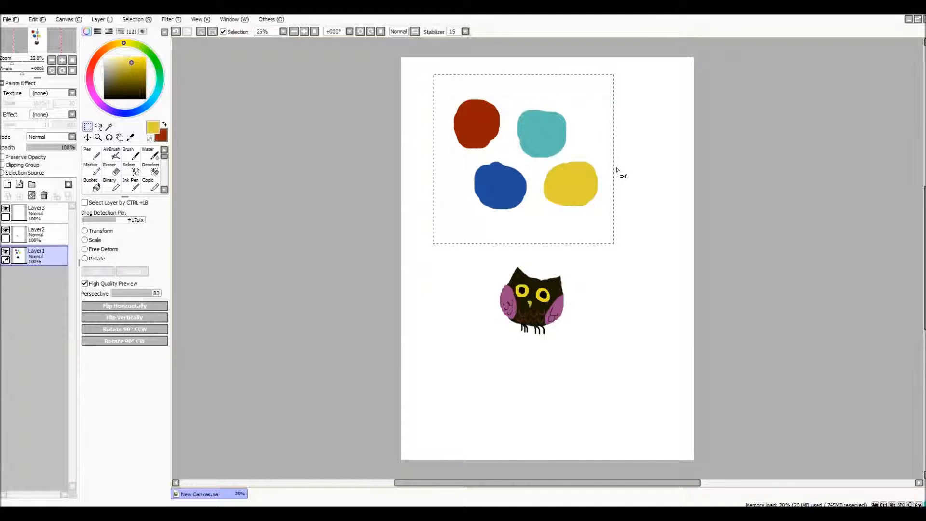
mouse_move(616, 170)
left_mouse_down()
mouse_move(634, 173)
mouse_move(641, 157)
mouse_move(606, 178)
mouse_move(642, 170)
mouse_move(604, 170)
mouse_move(649, 169)
mouse_move(589, 194)
mouse_move(639, 185)
left_mouse_up()
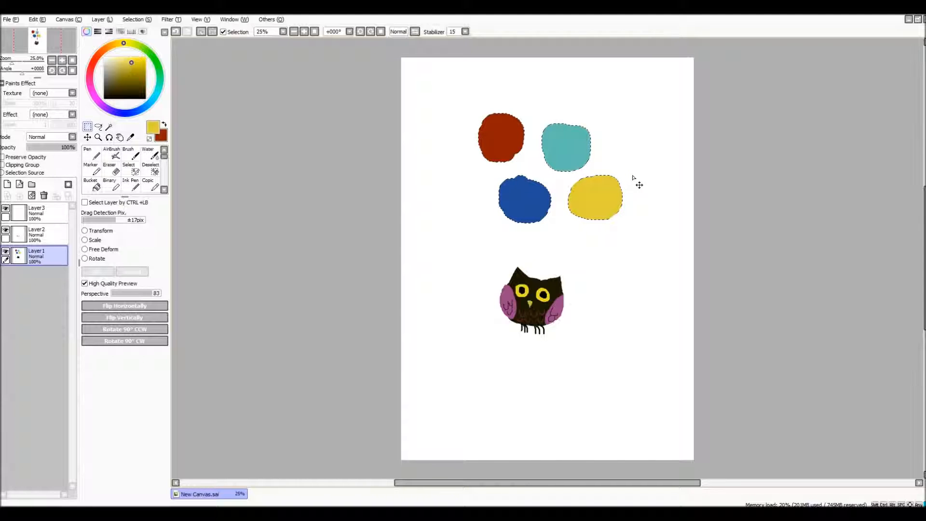
mouse_move(639, 185)
left_mouse_down()
mouse_move(630, 173)
mouse_move(600, 178)
mouse_move(606, 192)
mouse_move(621, 178)
mouse_move(633, 189)
left_mouse_up()
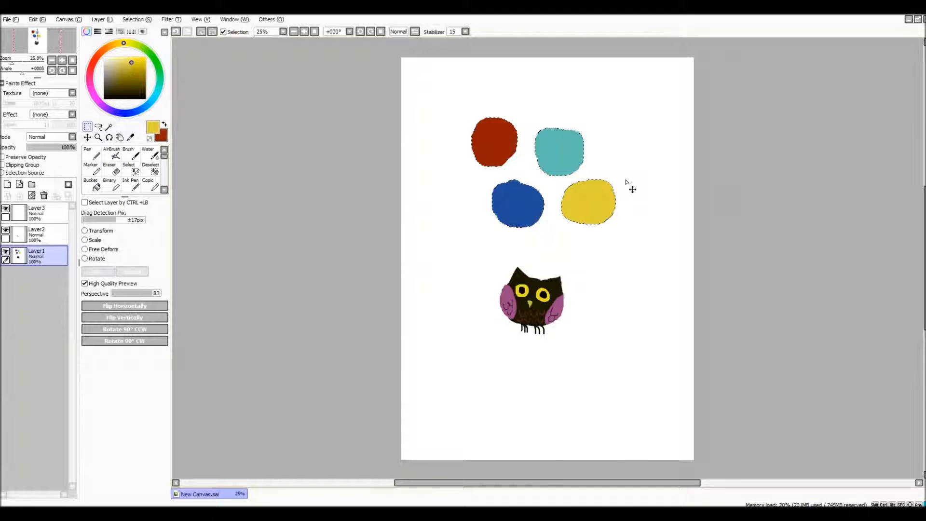
mouse_move(630, 189)
left_mouse_down()
mouse_move(626, 159)
mouse_move(591, 185)
mouse_move(632, 151)
mouse_move(643, 195)
left_mouse_up()
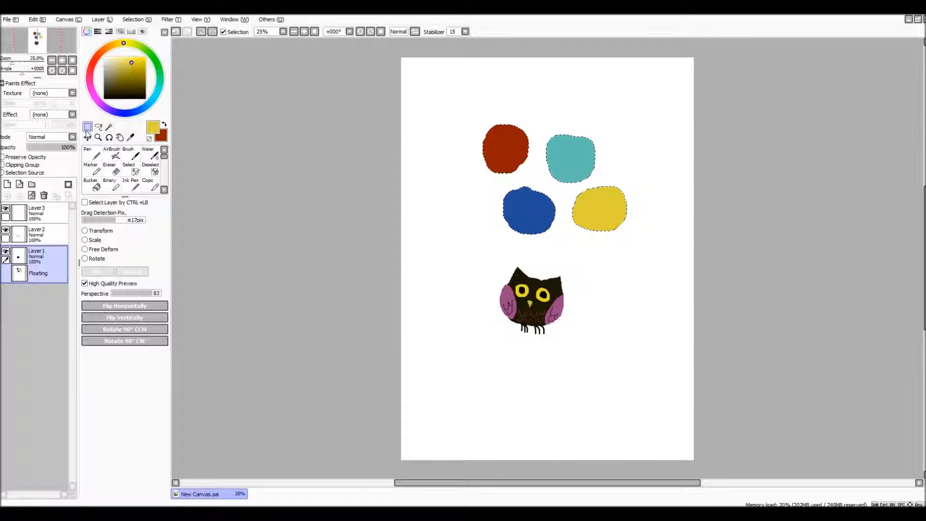
left_click(87, 137)
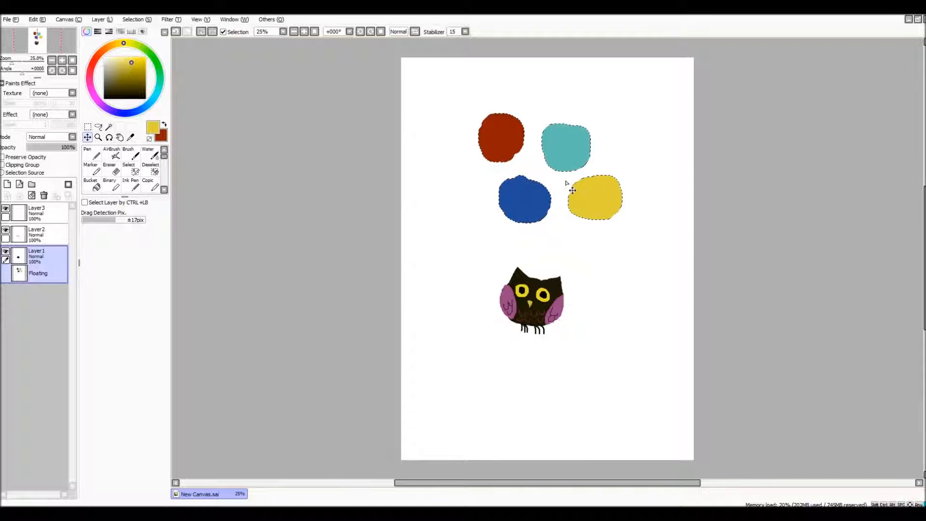
Step: Set the selection tool's Drag Detection to ±18 pix
left_click(88, 128)
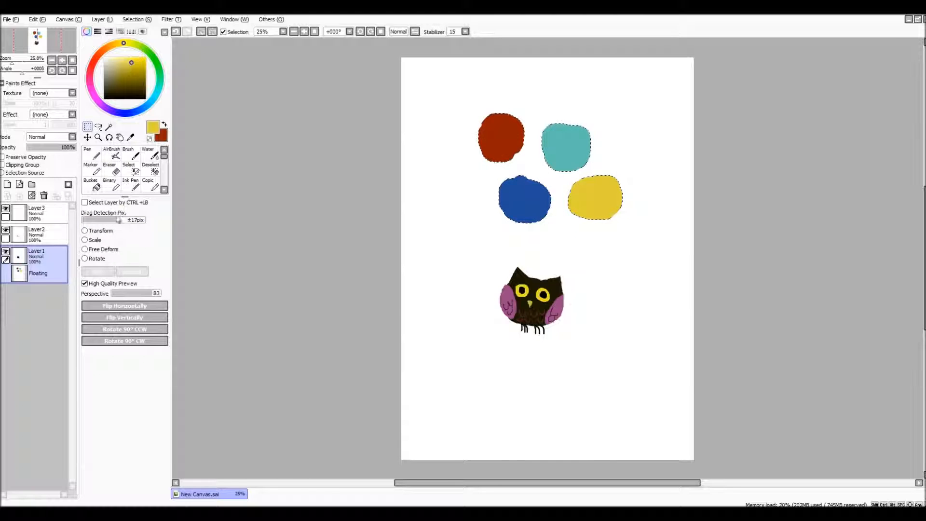
mouse_move(110, 219)
left_mouse_down()
mouse_move(133, 218)
mouse_move(93, 220)
mouse_move(132, 221)
mouse_move(107, 223)
left_mouse_up()
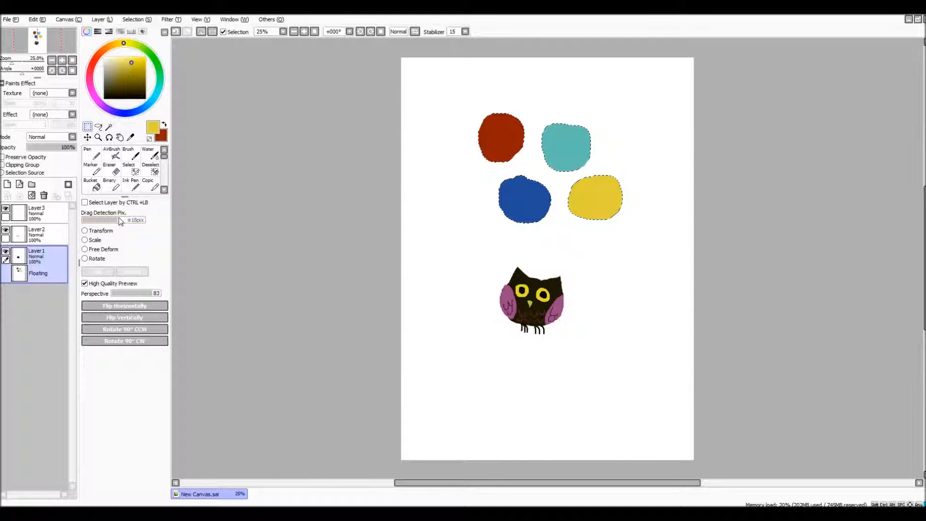
left_click_drag(130, 220, 119, 220)
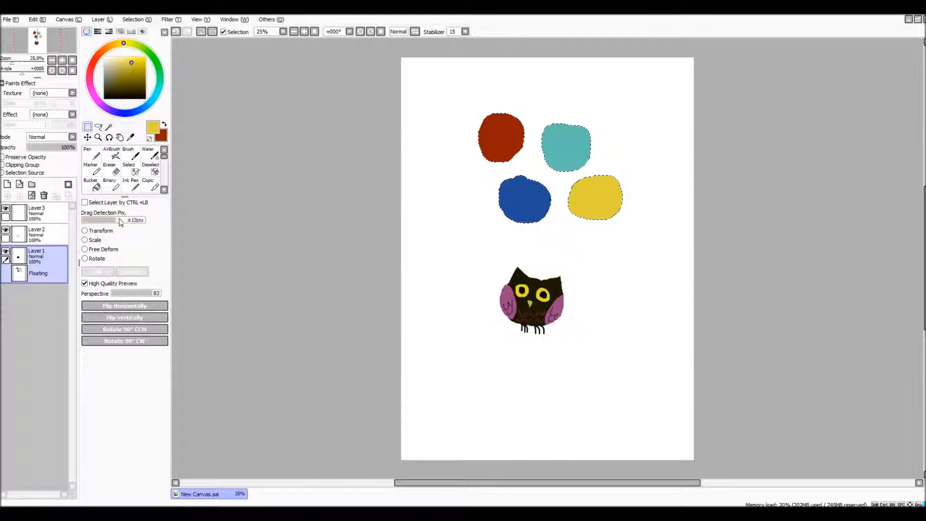
Step: Reposition the floating blobs with the Move tool, undoing one of the moves
left_click(88, 137)
left_click_drag(530, 136, 551, 166)
key("ctrl+z")
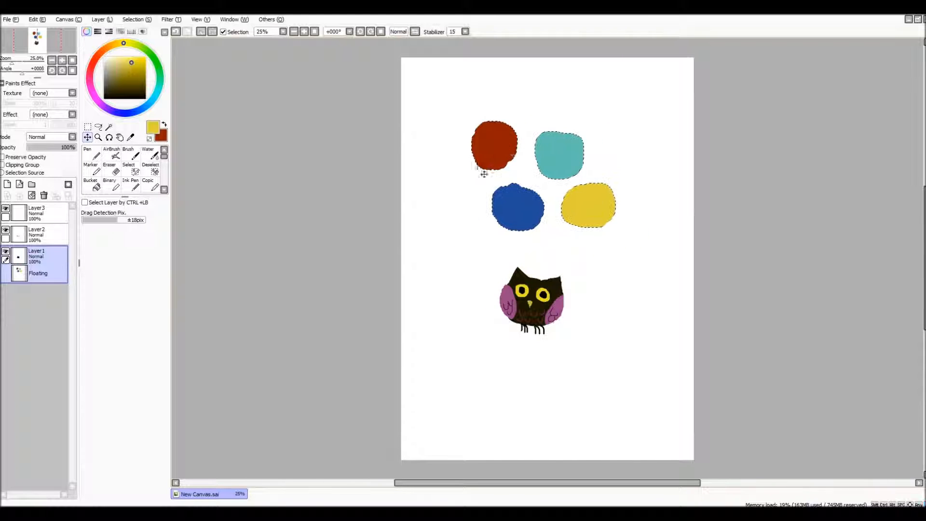
mouse_move(524, 151)
left_mouse_down()
mouse_move(499, 202)
mouse_move(526, 142)
mouse_move(532, 153)
left_mouse_up()
Step: Test moving the blobs at a lower and a higher Drag Detection, and set the value to ±20 pix
left_click_drag(87, 218, 79, 220)
mouse_move(530, 150)
left_mouse_down()
mouse_move(467, 147)
mouse_move(548, 151)
left_mouse_up()
left_click_drag(110, 220, 130, 221)
left_click_drag(549, 212, 522, 204)
left_click(122, 220)
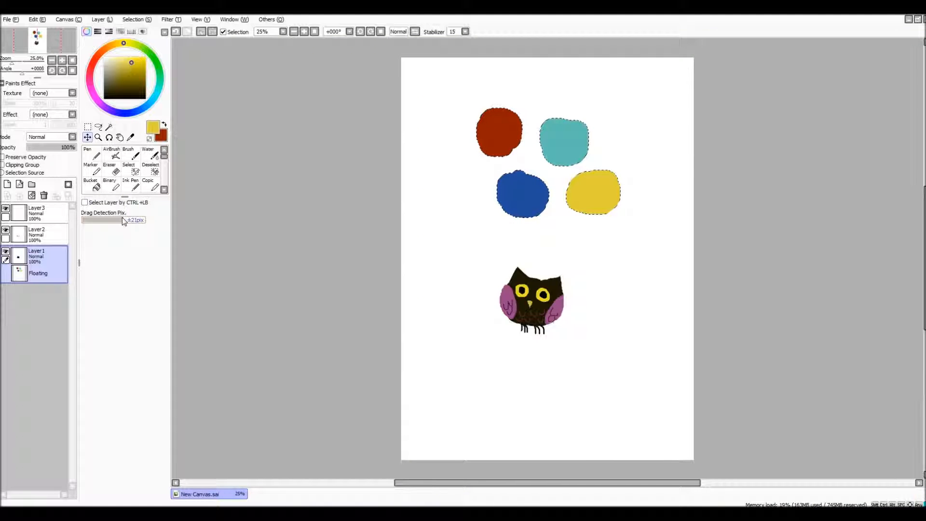
left_click_drag(127, 222, 121, 221)
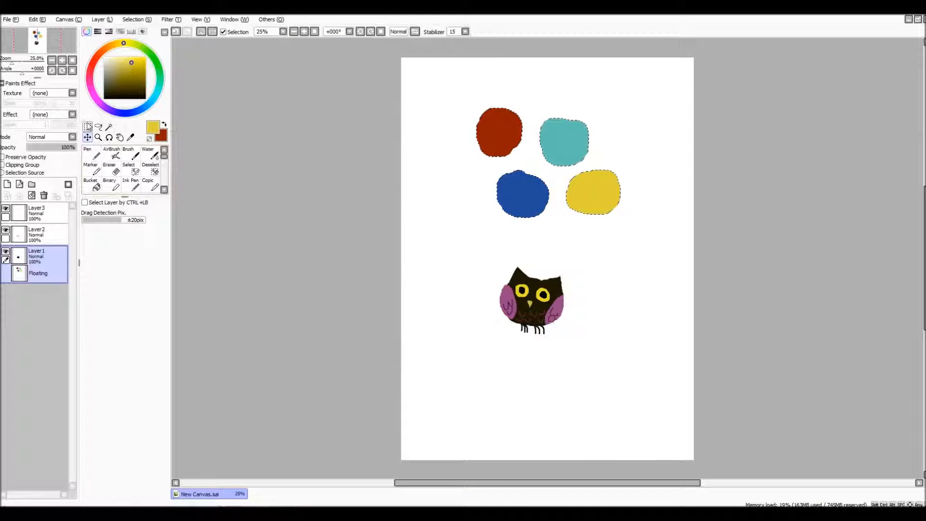
Step: Set the selection tool's Perspective value to 78
left_click(87, 126)
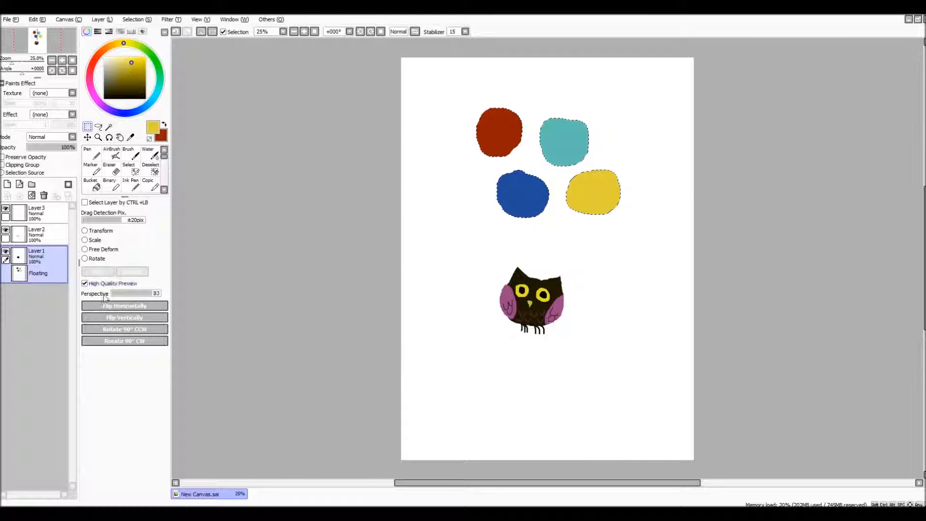
left_click(145, 294)
left_click_drag(116, 294, 151, 298)
Step: Put the blobs in Transform mode, rotate them around and bring them upright slightly lower on the canvas
left_click(85, 231)
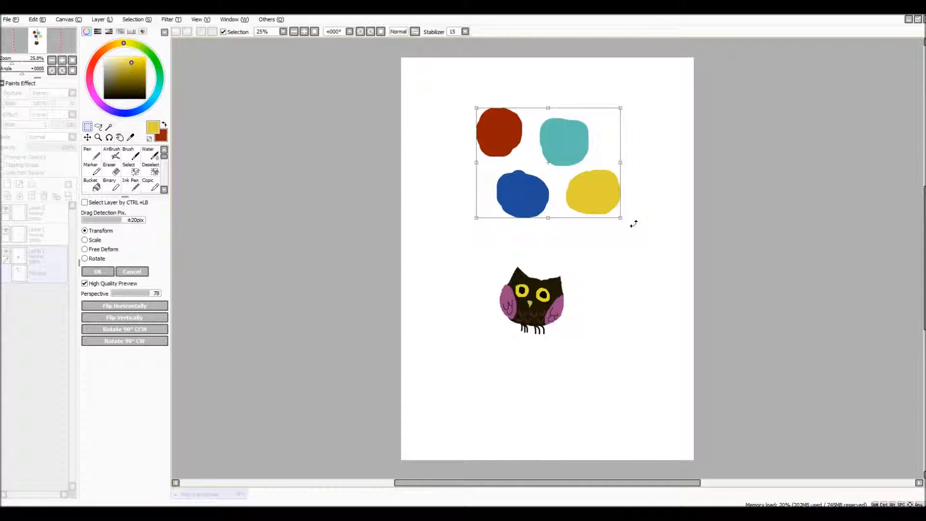
left_click_drag(633, 224, 625, 163)
left_click_drag(629, 96, 645, 83)
mouse_move(547, 141)
left_mouse_down()
mouse_move(550, 171)
mouse_move(534, 109)
mouse_move(545, 150)
left_mouse_up()
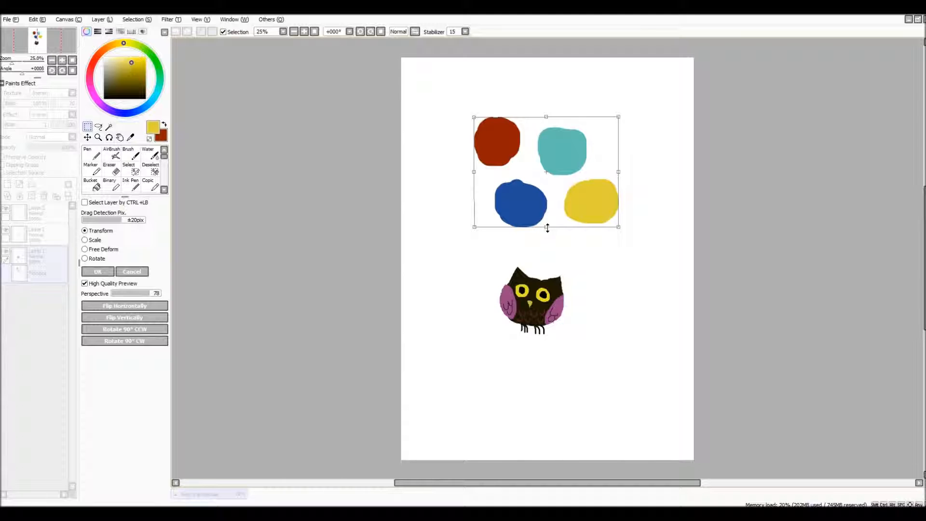
Step: Stretch the blobs down to the owl's ears, upward and to the right, and shrink them from the upper-right corner
left_click_drag(547, 228, 516, 267)
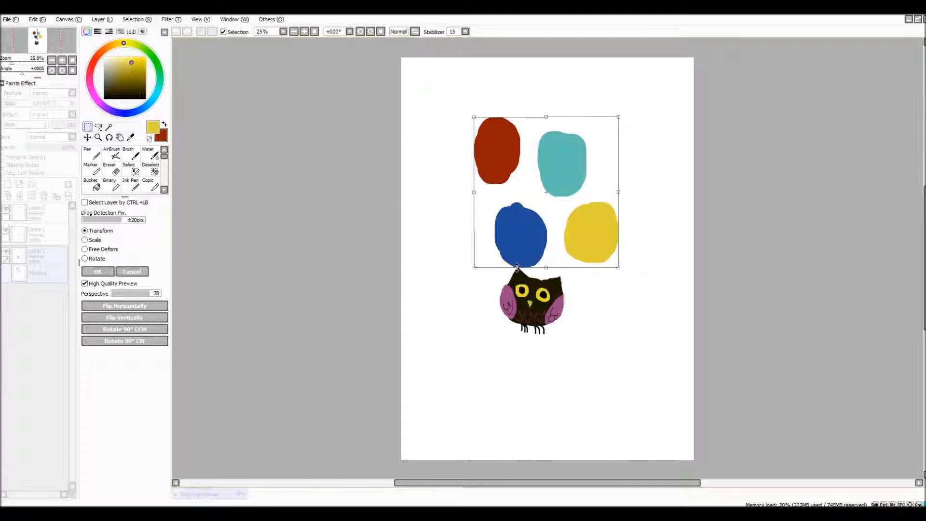
left_click_drag(546, 114, 546, 72)
left_click_drag(618, 171, 667, 170)
left_click_drag(669, 71, 649, 123)
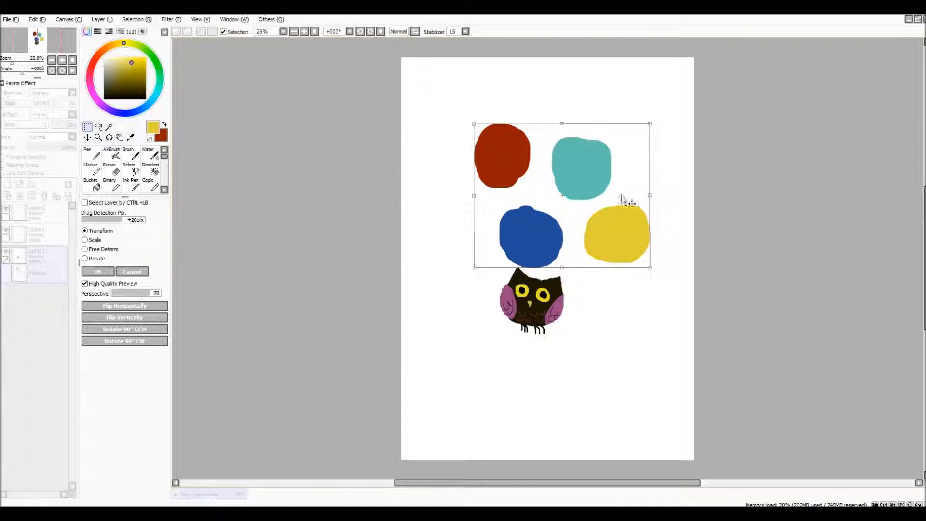
Step: Narrow the blobs, raise their lower edge clear of the owl, enlarge them from the upper-right corner and widen them slightly leftward
left_click_drag(649, 195, 632, 195)
mouse_move(537, 208)
left_mouse_down()
mouse_move(672, 187)
mouse_move(510, 194)
mouse_move(641, 198)
left_mouse_up()
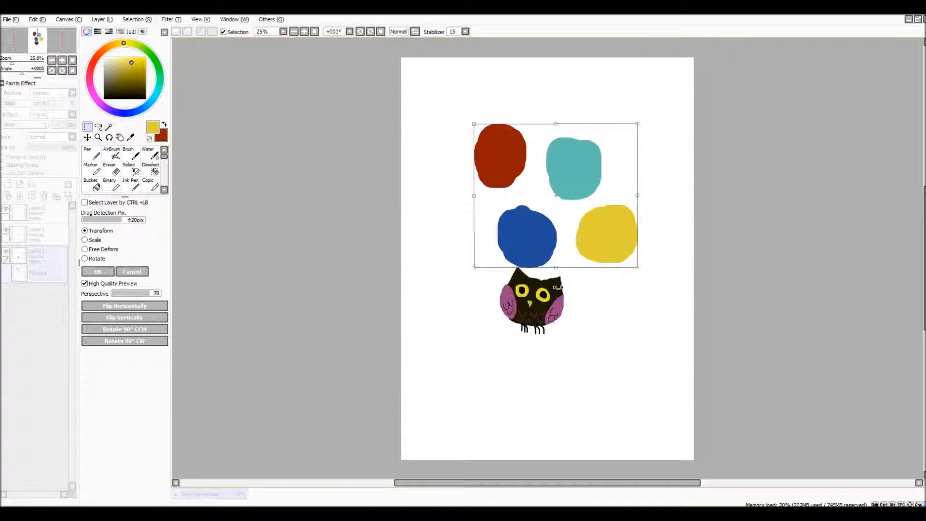
mouse_move(556, 266)
left_mouse_down()
mouse_move(564, 378)
mouse_move(556, 256)
left_mouse_up()
mouse_move(637, 122)
left_mouse_down()
mouse_move(582, 141)
mouse_move(509, 199)
mouse_move(506, 223)
mouse_move(668, 132)
mouse_move(564, 197)
mouse_move(676, 136)
mouse_move(649, 125)
mouse_move(659, 91)
left_mouse_up()
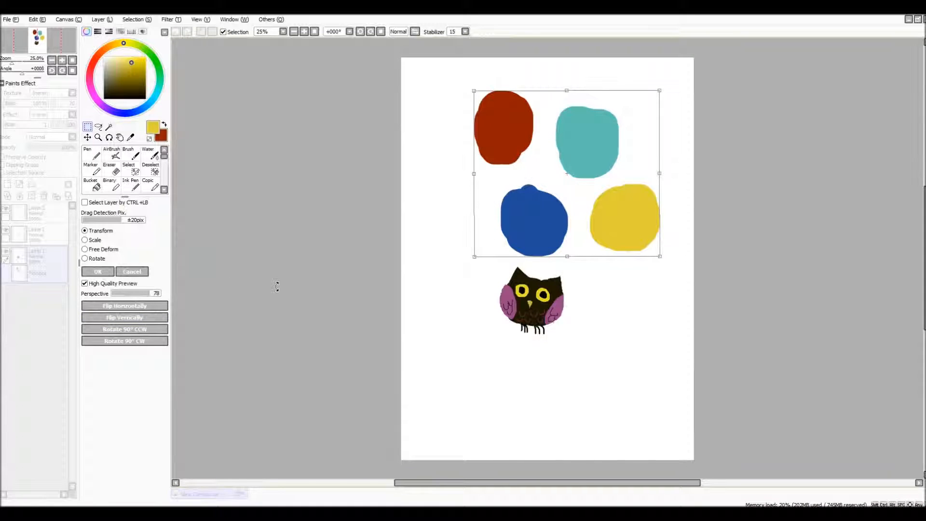
mouse_move(474, 173)
left_mouse_down()
mouse_move(504, 168)
mouse_move(466, 172)
left_mouse_up()
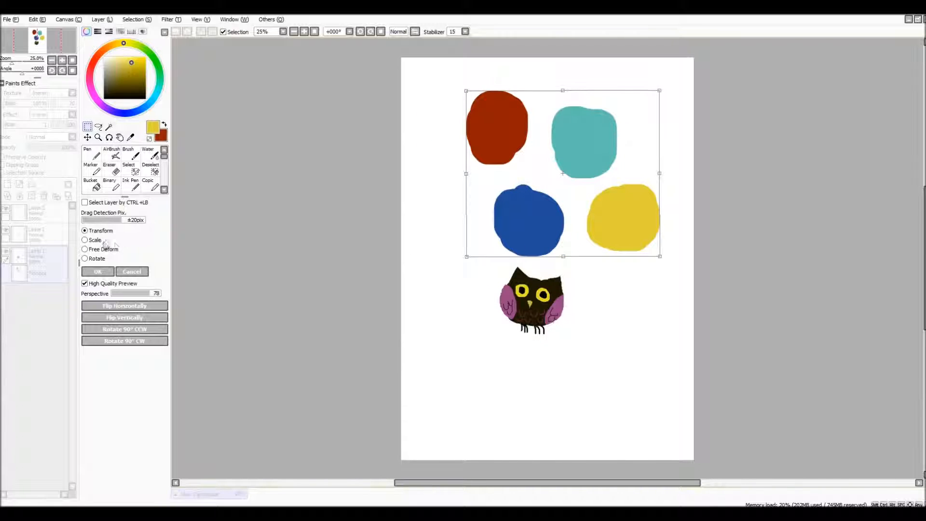
Step: Resize the blobs in Scale mode by stretching them downward, narrowing and shrinking them, and move them up and left above the owl
left_click(86, 241)
left_click_drag(563, 255, 564, 276)
left_click_drag(464, 181, 492, 182)
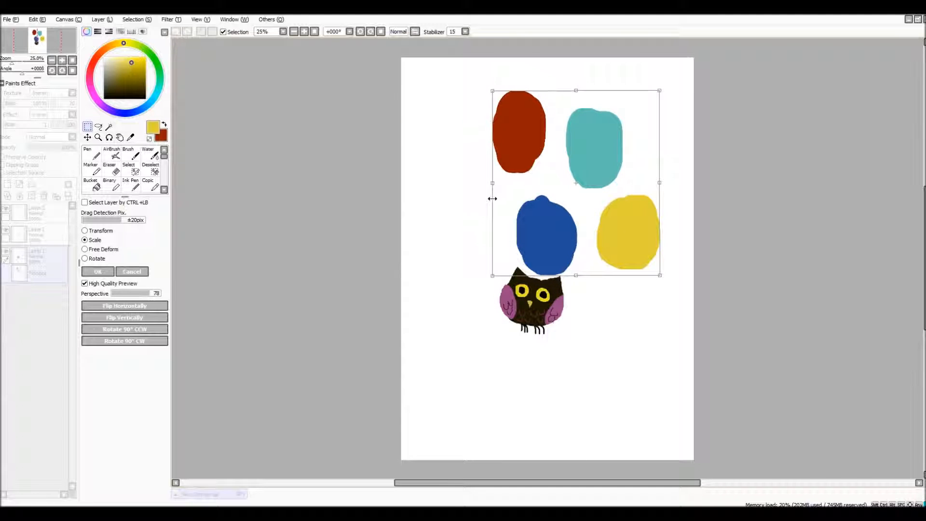
left_click_drag(660, 89, 646, 102)
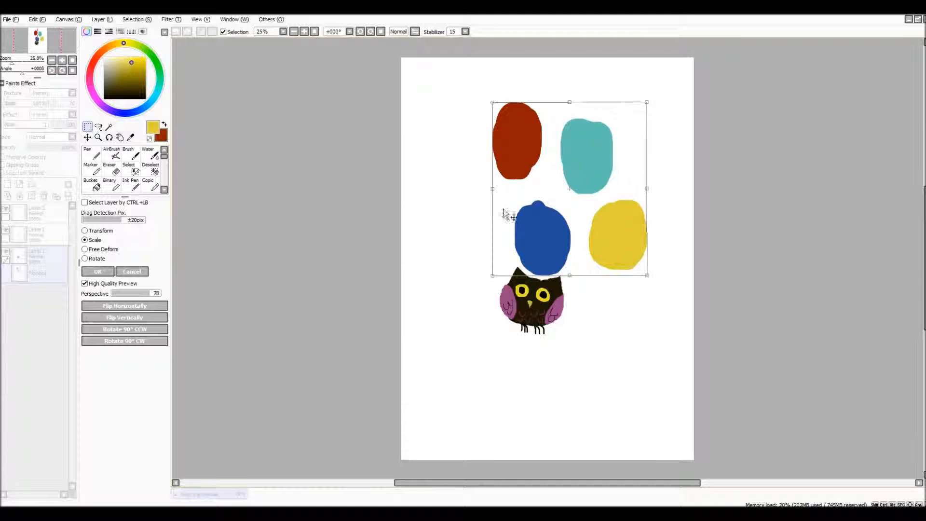
left_click_drag(497, 187, 462, 190)
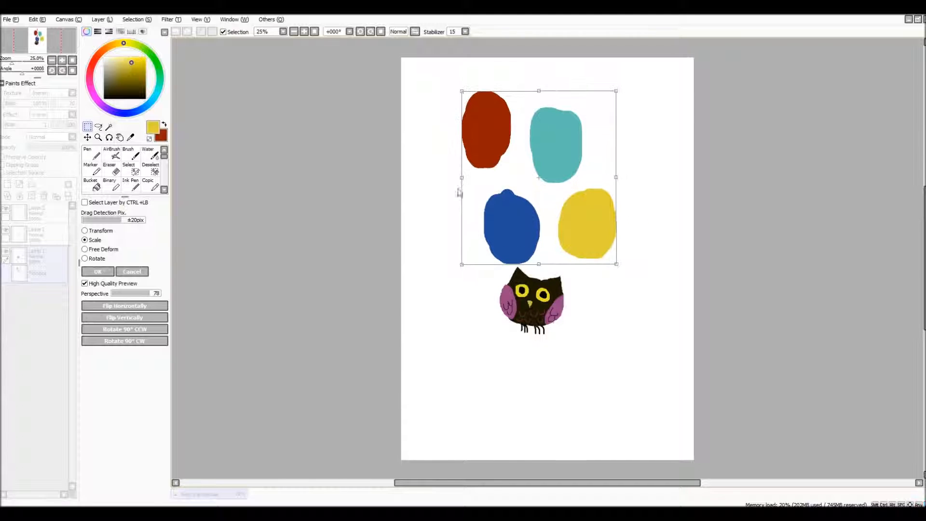
Step: Free-deform the blobs with Perspective at 2, pulling the upper-left corner down and outward beside the blue blob
left_click(85, 249)
mouse_move(461, 92)
left_mouse_down()
mouse_move(497, 179)
mouse_move(464, 125)
mouse_move(387, 132)
mouse_move(554, 161)
mouse_move(566, 121)
mouse_move(542, 82)
mouse_move(471, 79)
mouse_move(424, 103)
mouse_move(445, 215)
mouse_move(581, 103)
mouse_move(440, 132)
mouse_move(466, 94)
mouse_move(455, 103)
left_mouse_up()
left_click_drag(160, 293, 110, 308)
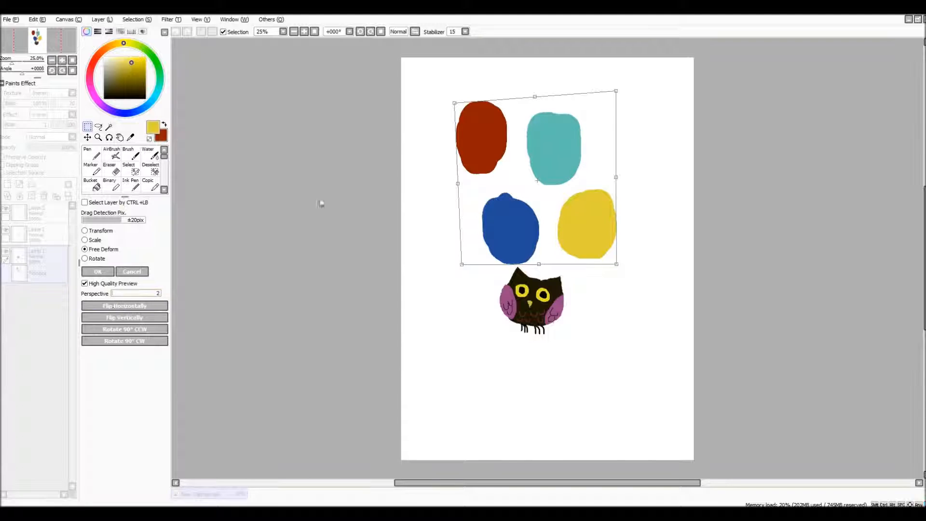
left_click_drag(454, 104, 501, 171)
left_click_drag(575, 226, 431, 220)
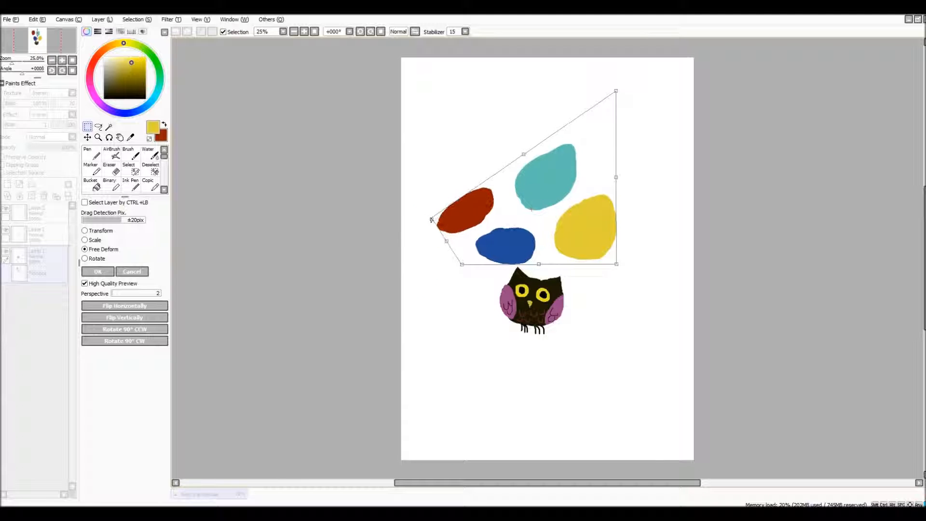
Step: Set Perspective to 53 and free-deform all four corners so the blobs form a slanted shape stretching toward the upper right
mouse_move(120, 294)
left_mouse_down()
mouse_move(189, 300)
mouse_move(72, 302)
mouse_move(138, 298)
left_mouse_up()
left_click_drag(431, 218, 524, 144)
left_click_drag(617, 268, 551, 295)
left_click_drag(616, 91, 650, 75)
left_click_drag(462, 264, 434, 255)
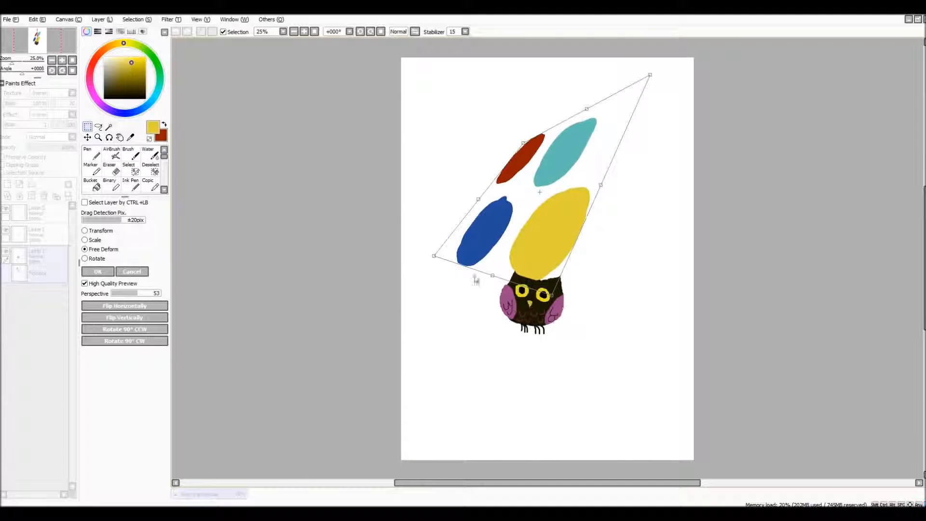
Step: Pull the blobs' lower-right corner out beyond the owl, rotate them to lie horizontally above it, and shift them right
left_click_drag(551, 295, 443, 336)
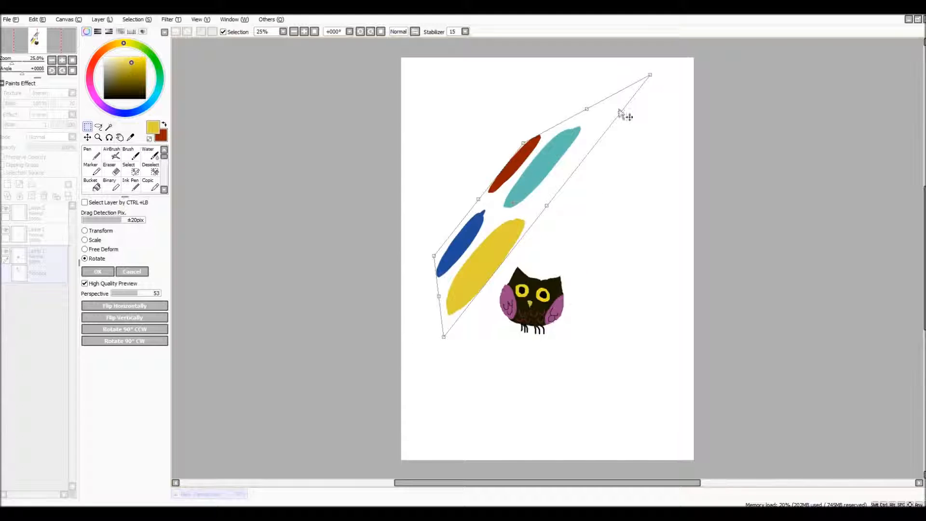
left_click_drag(665, 73, 702, 227)
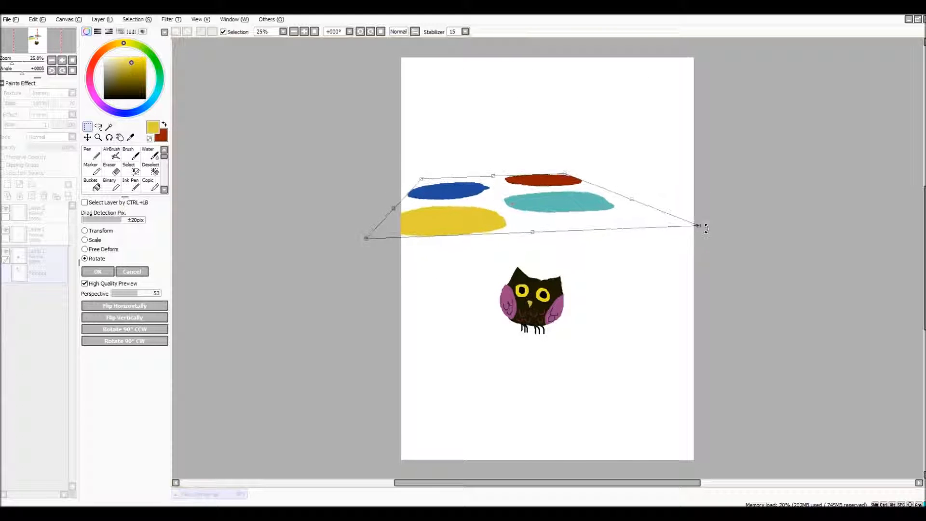
left_click_drag(580, 213, 607, 215)
left_click_drag(766, 216, 765, 219)
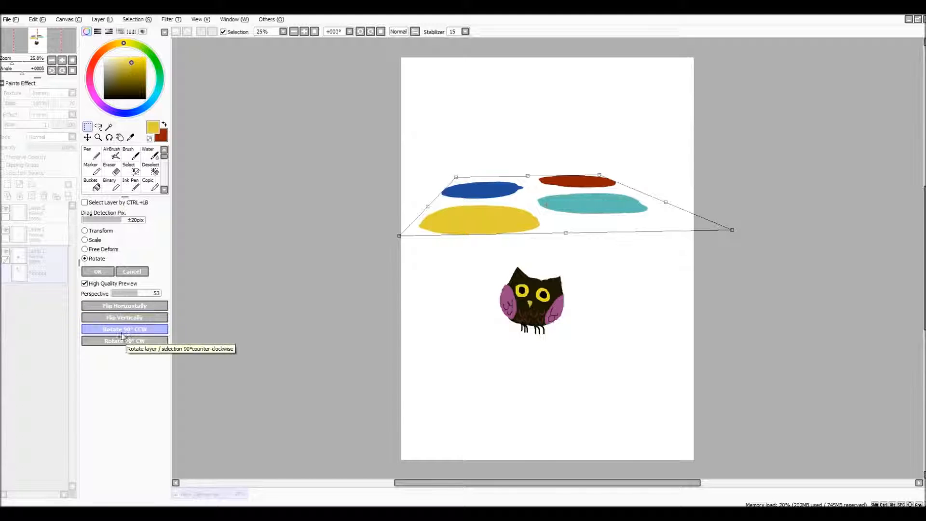
Step: Flip the transformed blobs horizontally and vertically
left_click(120, 308)
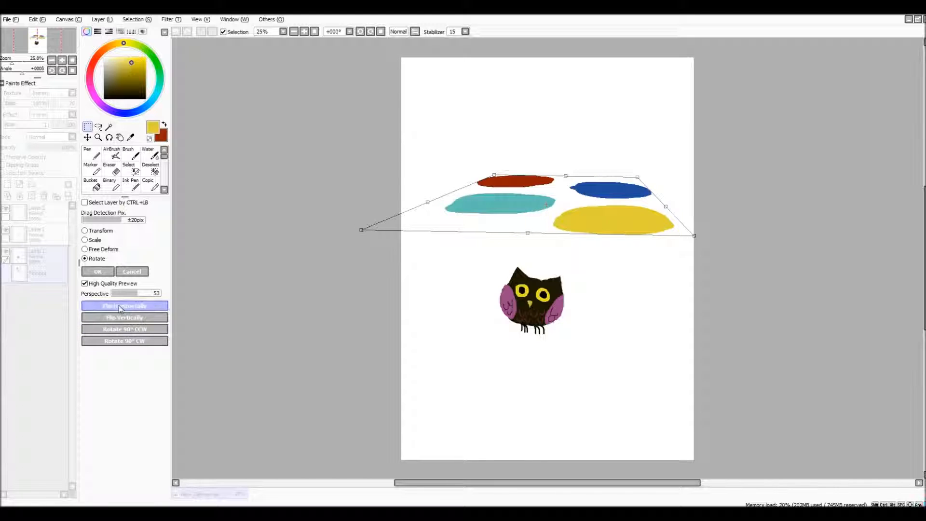
left_click(120, 319)
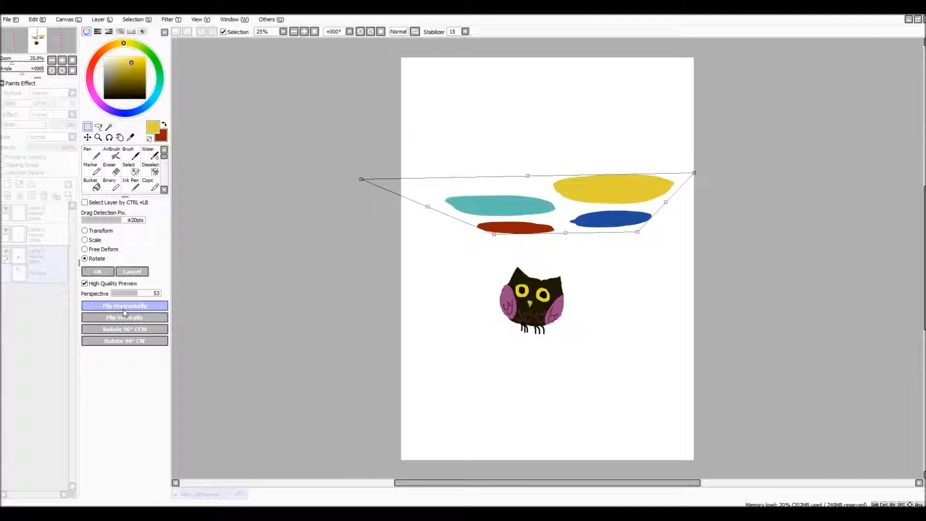
Step: Try further horizontal and vertical flips and 90° clockwise and counter-clockwise rotations on the blobs
left_click(124, 318)
left_click(127, 319)
left_click(128, 328)
left_click(128, 340)
left_click(130, 332)
left_click(133, 317)
left_click(136, 307)
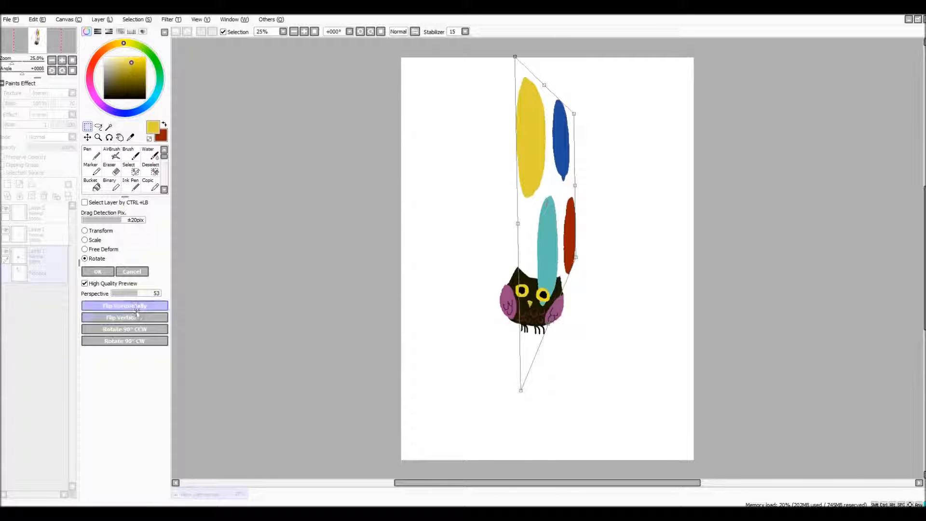
left_click(138, 318)
left_click(137, 328)
left_click(138, 338)
left_click(138, 329)
left_click(138, 318)
left_click(139, 307)
left_click(139, 328)
left_click(138, 306)
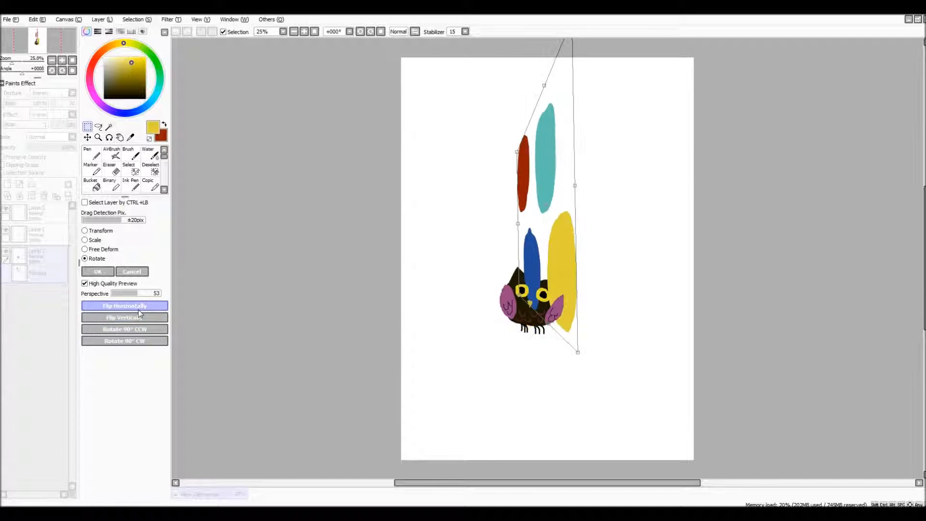
left_click(138, 329)
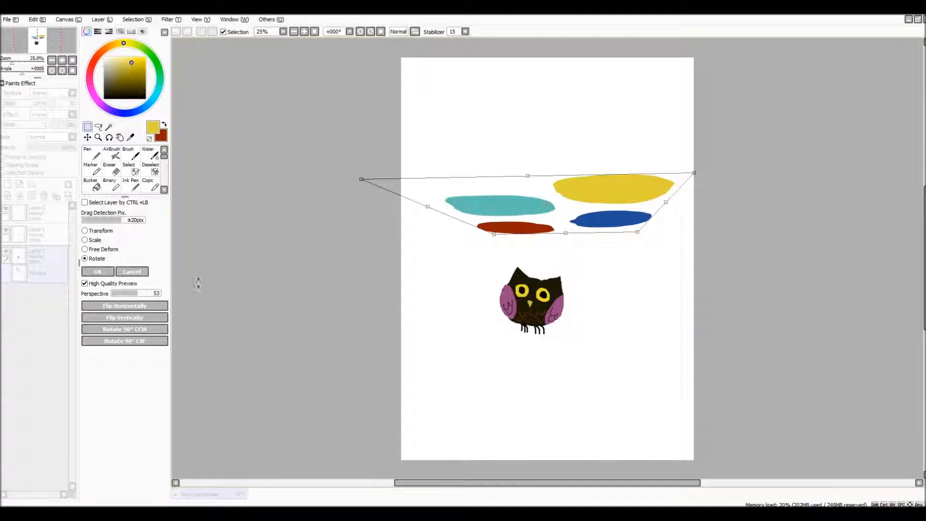
Step: Toggle High Quality Preview to compare the display, leave it enabled, and apply the transformation to the blobs
left_click(86, 284)
left_click(85, 284)
left_click(85, 284)
left_click(107, 274)
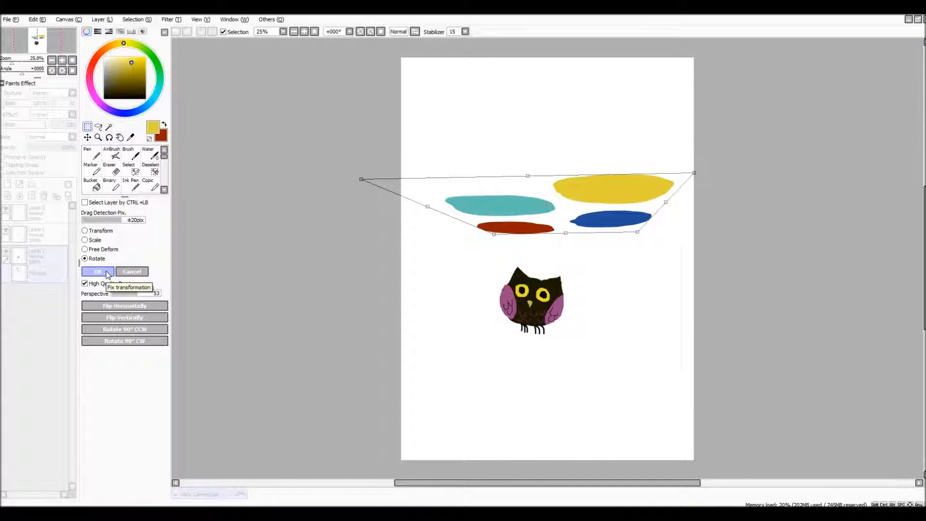
Step: Move the selected blobs higher above the owl and slightly left, and clear the selection
left_click_drag(641, 192, 635, 158)
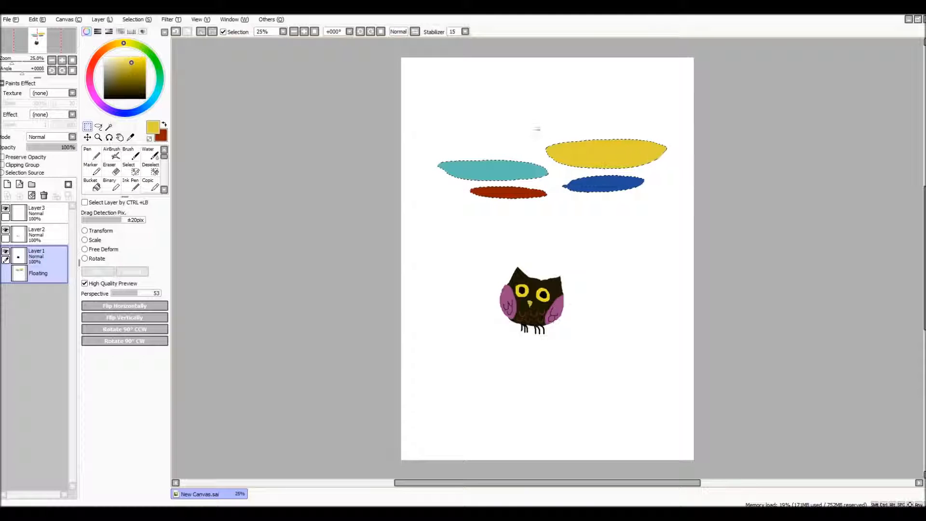
mouse_move(625, 152)
left_mouse_down()
mouse_move(600, 168)
mouse_move(627, 148)
left_mouse_up()
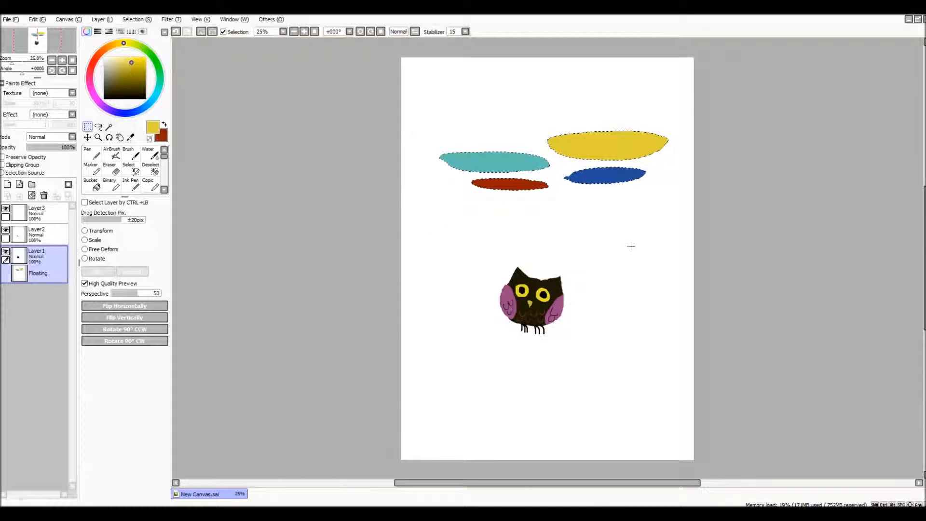
mouse_move(608, 189)
left_mouse_down()
mouse_move(608, 241)
mouse_move(600, 190)
left_mouse_up()
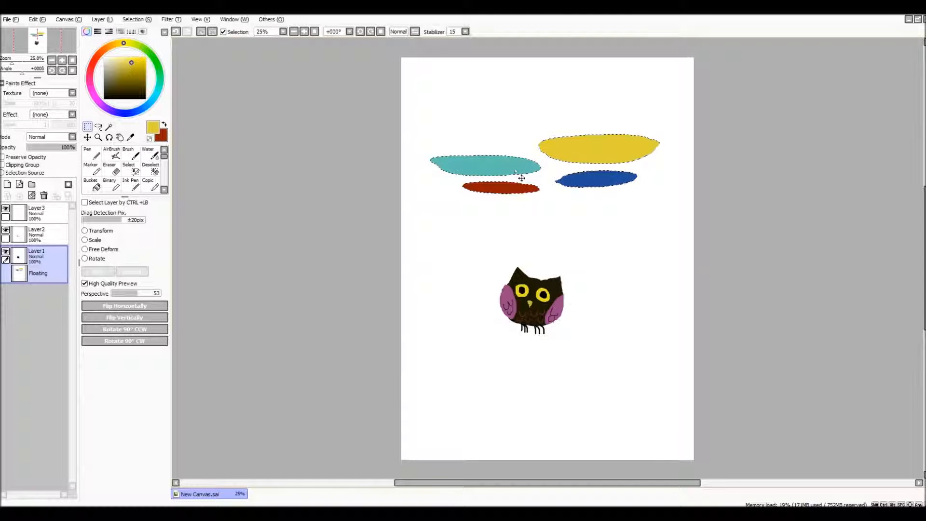
left_click_drag(523, 179, 513, 167)
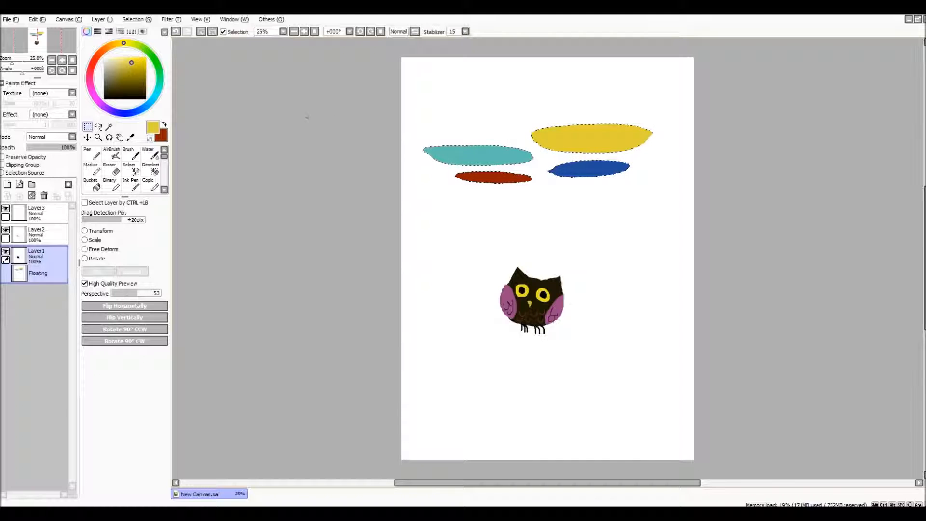
left_click(138, 19)
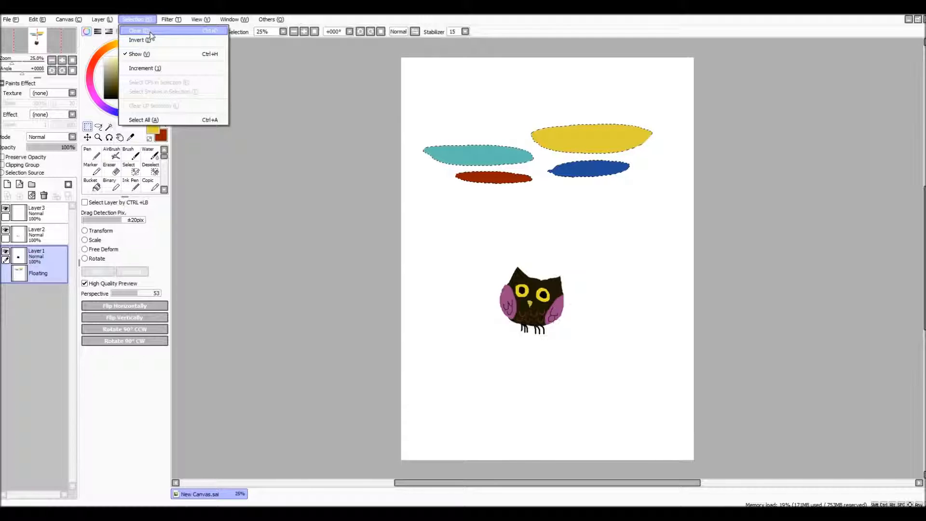
left_click(145, 31)
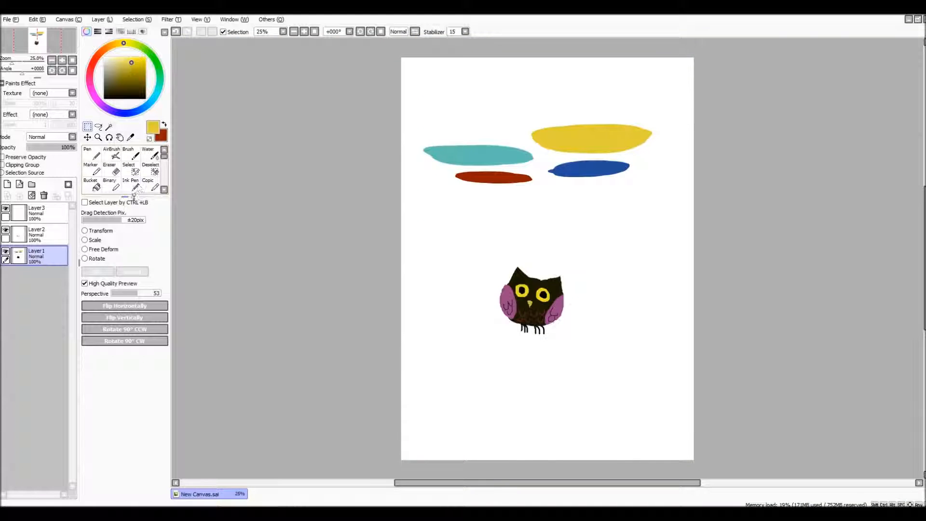
Step: Select all four colour blobs by drawing a freehand Lasso loop around them, leaving out the owl
left_click(99, 127)
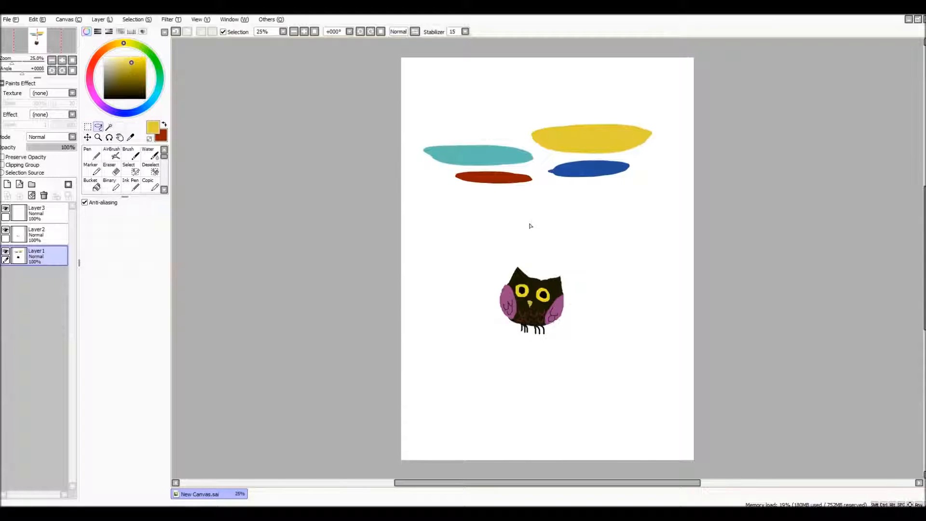
mouse_move(462, 196)
left_mouse_down()
mouse_move(667, 181)
mouse_move(701, 139)
mouse_move(620, 117)
mouse_move(475, 114)
mouse_move(408, 127)
mouse_move(368, 164)
left_mouse_up()
mouse_move(379, 220)
left_mouse_down()
mouse_move(441, 230)
mouse_move(588, 210)
left_mouse_up()
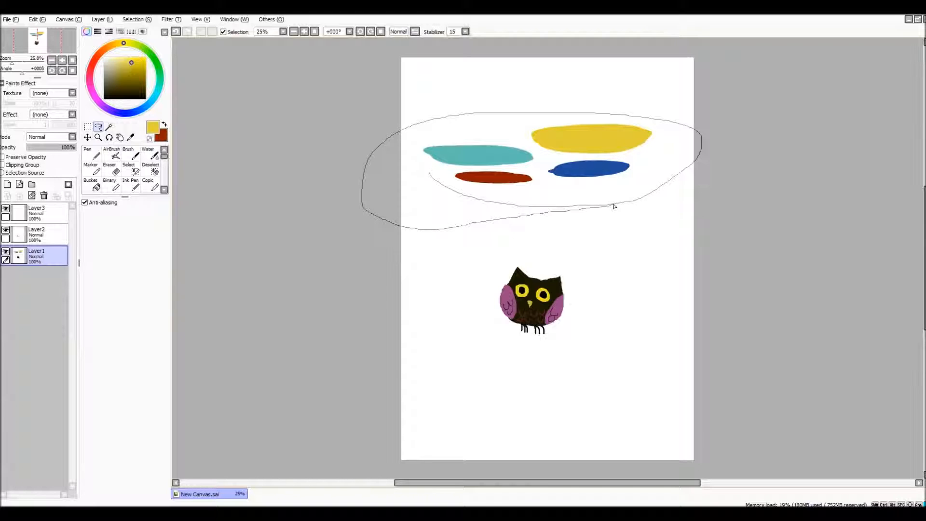
mouse_move(614, 206)
left_mouse_down()
mouse_move(657, 127)
mouse_move(406, 184)
mouse_move(668, 124)
mouse_move(511, 207)
left_mouse_up()
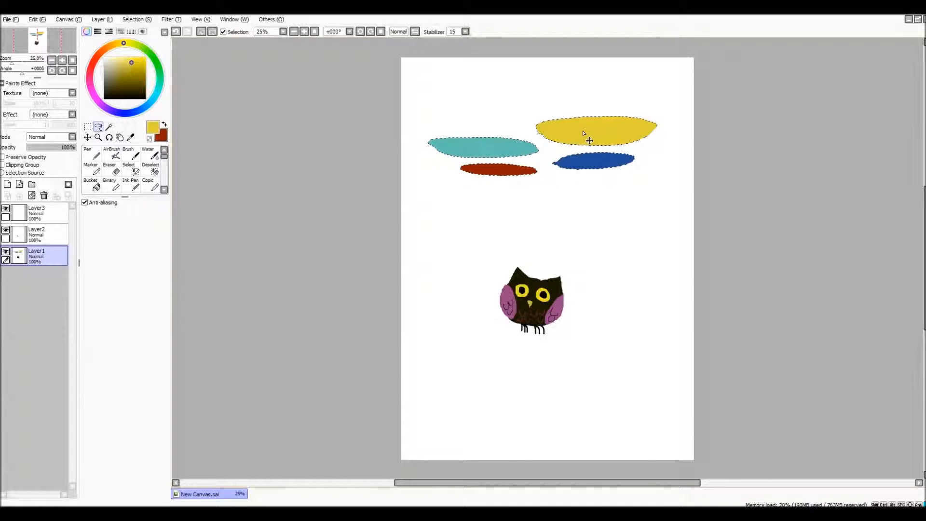
Step: Move the lassoed group of four blobs slightly down and to the right above the owl
mouse_move(584, 132)
left_mouse_down()
mouse_move(545, 177)
mouse_move(582, 143)
mouse_move(588, 150)
mouse_move(586, 141)
left_mouse_up()
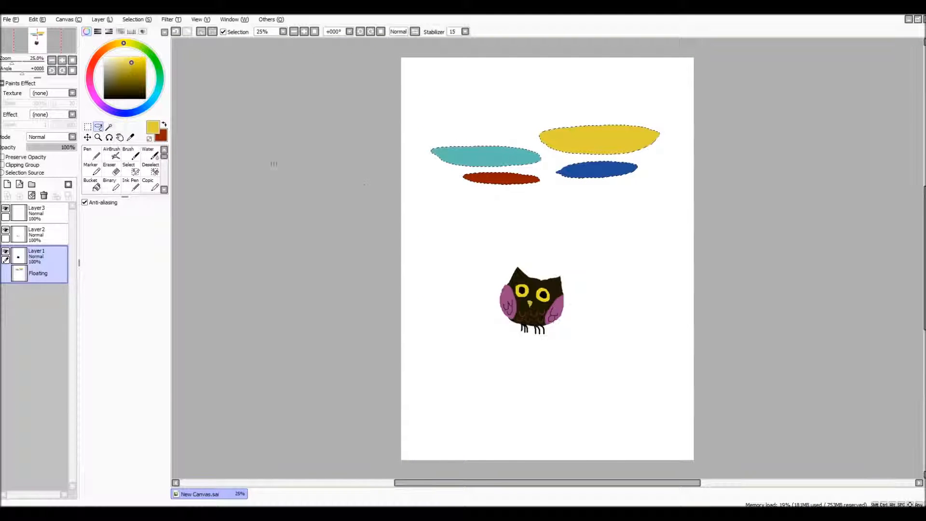
left_click(424, 194)
mouse_move(425, 194)
left_mouse_down()
mouse_move(534, 213)
mouse_move(468, 207)
mouse_move(435, 168)
mouse_move(432, 141)
mouse_move(510, 109)
mouse_move(625, 109)
mouse_move(696, 160)
mouse_move(661, 223)
mouse_move(495, 232)
mouse_move(423, 186)
left_mouse_up()
mouse_move(613, 169)
left_mouse_down()
mouse_move(600, 195)
mouse_move(629, 179)
left_mouse_up()
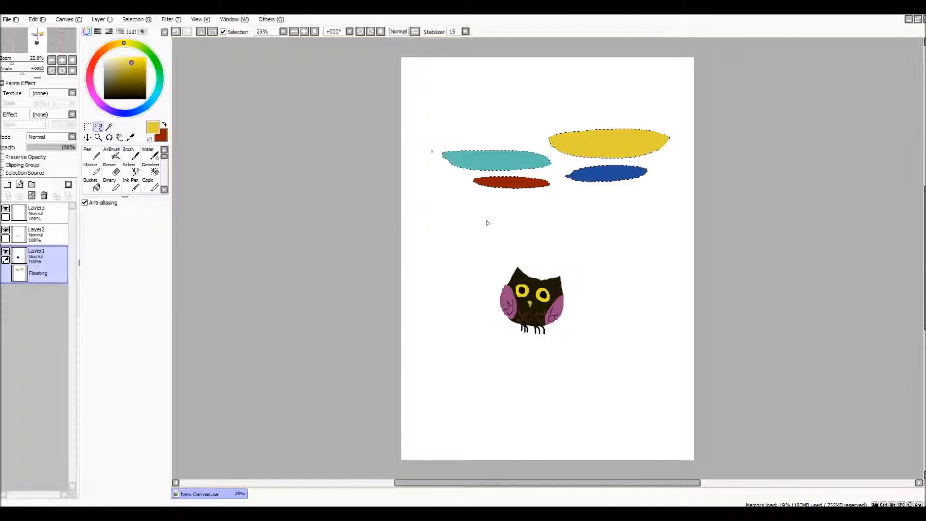
Step: Lasso only the teal blob, move it slightly up and left of its place, and clear the selection
left_click(454, 205)
left_click(96, 127)
mouse_move(477, 174)
left_mouse_down()
mouse_move(535, 175)
mouse_move(556, 165)
mouse_move(544, 150)
mouse_move(475, 140)
mouse_move(429, 147)
mouse_move(405, 166)
mouse_move(441, 182)
mouse_move(460, 177)
mouse_move(502, 139)
mouse_move(496, 125)
mouse_move(479, 160)
mouse_move(504, 151)
mouse_move(498, 161)
mouse_move(488, 133)
mouse_move(512, 89)
mouse_move(605, 85)
mouse_move(682, 140)
mouse_move(630, 191)
mouse_move(509, 135)
mouse_move(492, 156)
left_mouse_up()
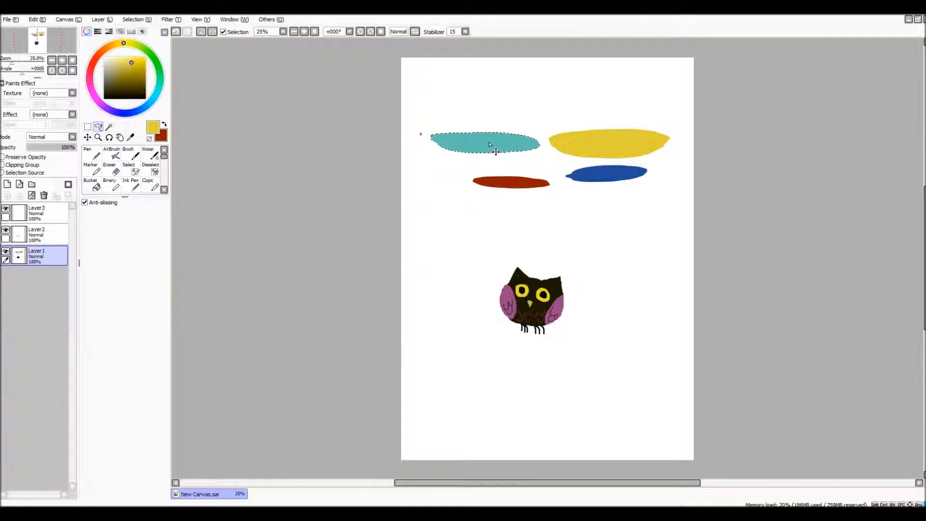
key("ctrl+d")
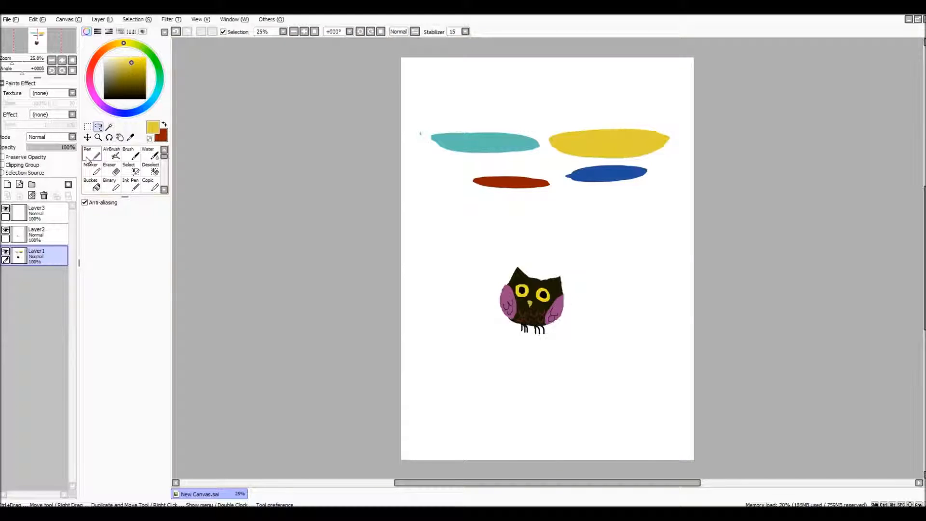
Step: Nudge the whole of Layer1 slightly with the Move tool
left_click(87, 137)
mouse_move(599, 215)
left_mouse_down()
mouse_move(598, 208)
mouse_move(598, 218)
left_mouse_up()
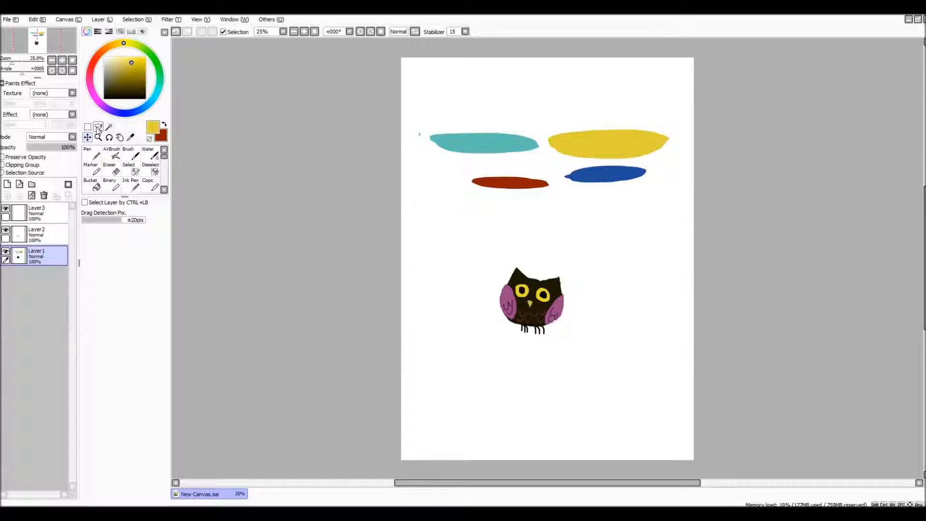
Step: Lasso the teal blob again, move it slightly down and right, and clear the selection
left_click(99, 127)
mouse_move(445, 169)
left_mouse_down()
mouse_move(542, 153)
mouse_move(538, 129)
mouse_move(406, 126)
mouse_move(448, 167)
left_mouse_up()
left_click_drag(497, 143, 505, 151)
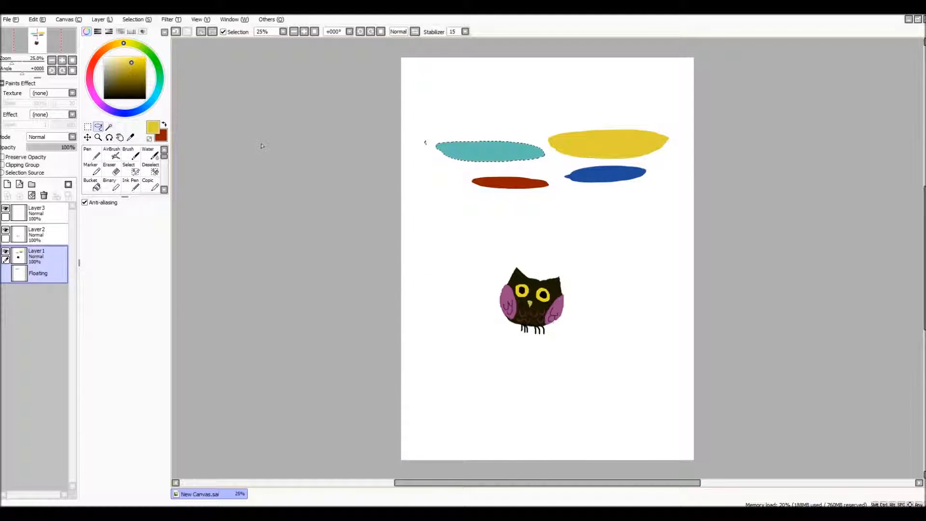
key("ctrl+d")
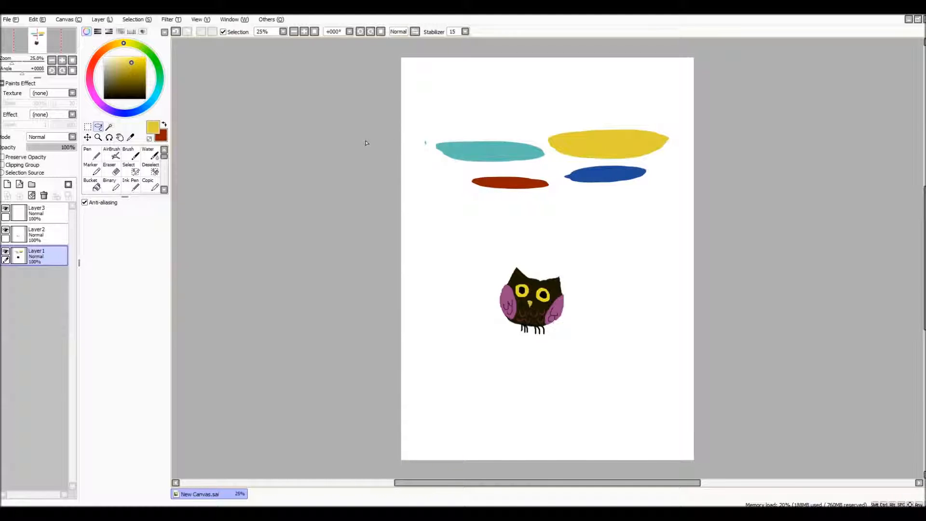
mouse_move(442, 165)
left_mouse_down()
mouse_move(550, 158)
mouse_move(497, 132)
mouse_move(408, 152)
mouse_move(440, 172)
left_mouse_up()
key("ctrl+d")
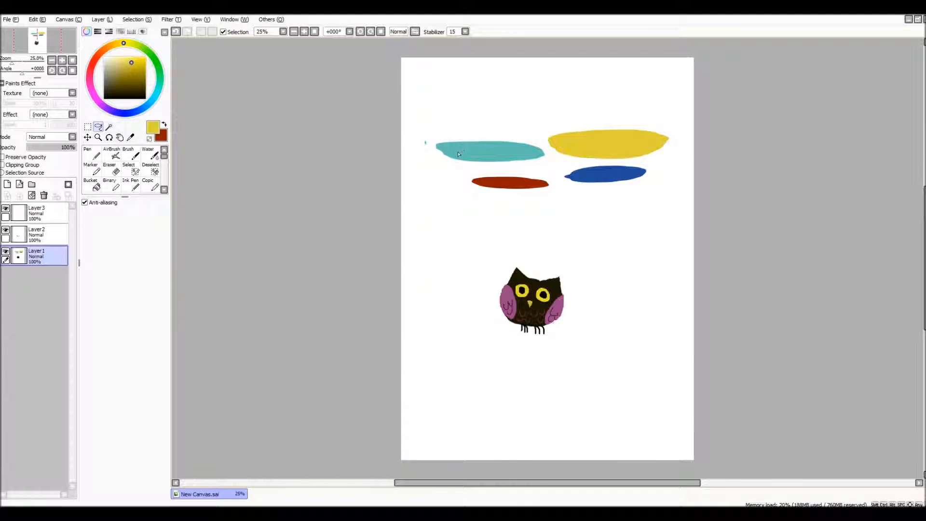
Step: Select the white background around the blobs and owl with the Magic Wand in Color Difference mode
left_click(111, 128)
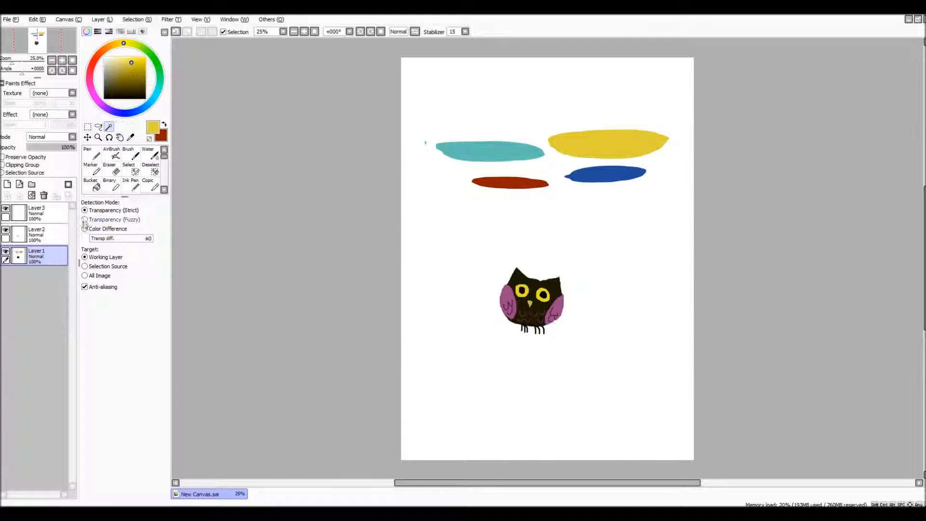
left_click(85, 228)
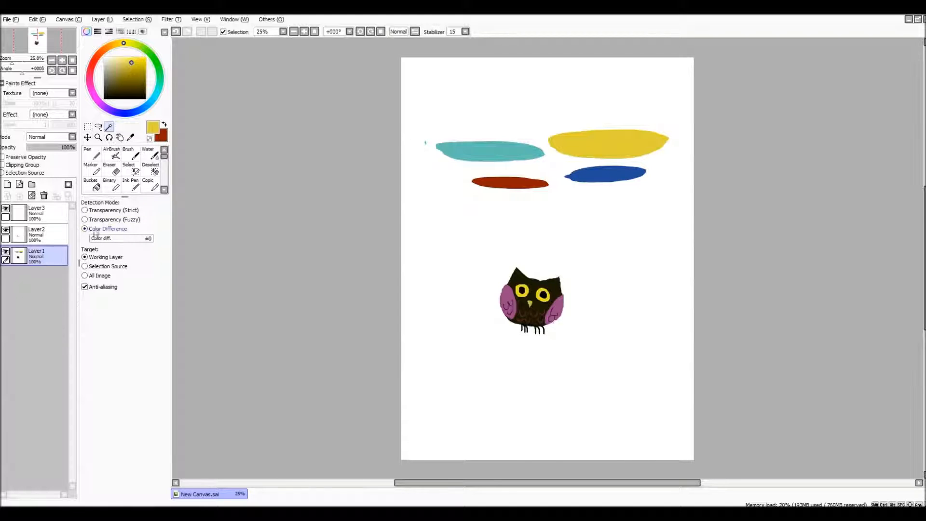
left_click(526, 170)
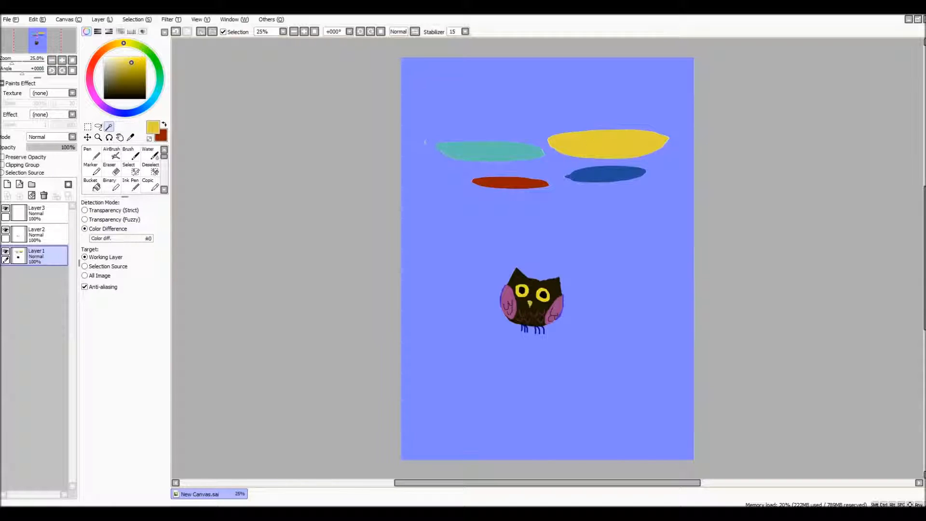
Step: Add the teal, red, yellow and blue blobs to the selection with the Magic Wand in Transparency (Fuzzy) mode
left_click(84, 220)
left_click(497, 159)
left_click(509, 183)
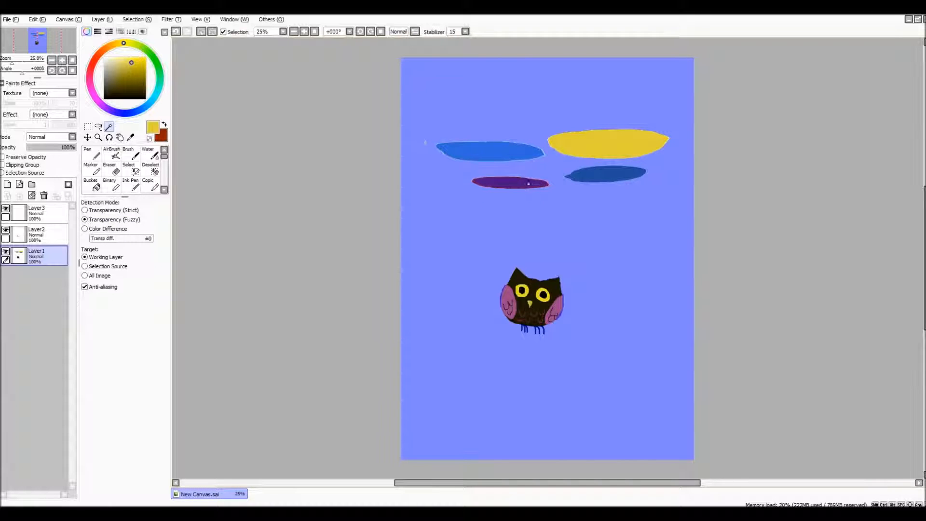
left_click(608, 144)
left_click(606, 174)
Step: Set the Magic Wand's detection mode to Transparency (Strict) and clear the current selection
left_click(85, 210)
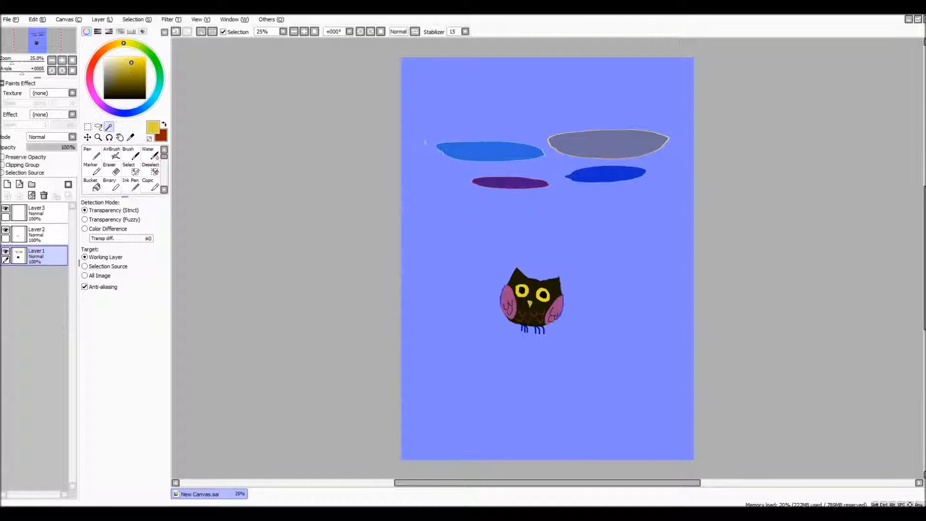
left_click(136, 20)
left_click(140, 54)
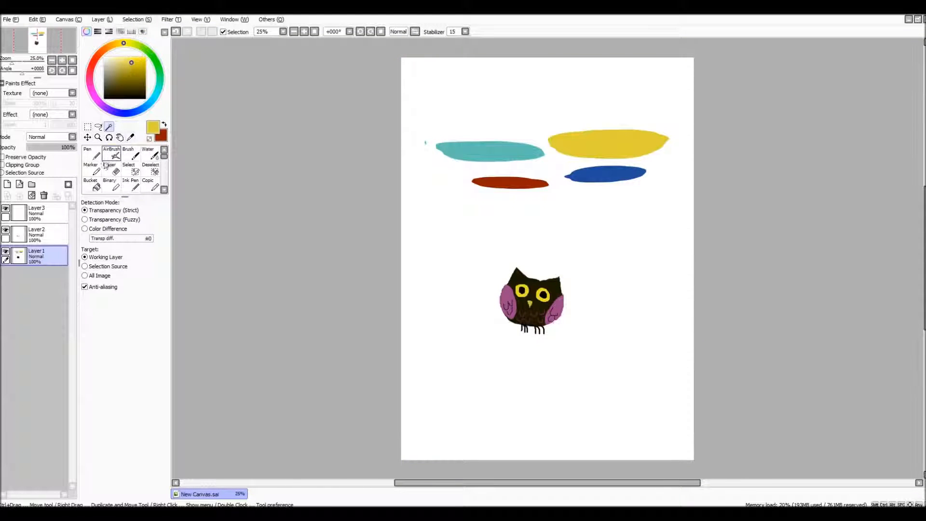
Step: Select the teal, yellow, blue and red blobs with the Magic Wand in Transparency (Strict) mode, and clear the selection
left_click(480, 147)
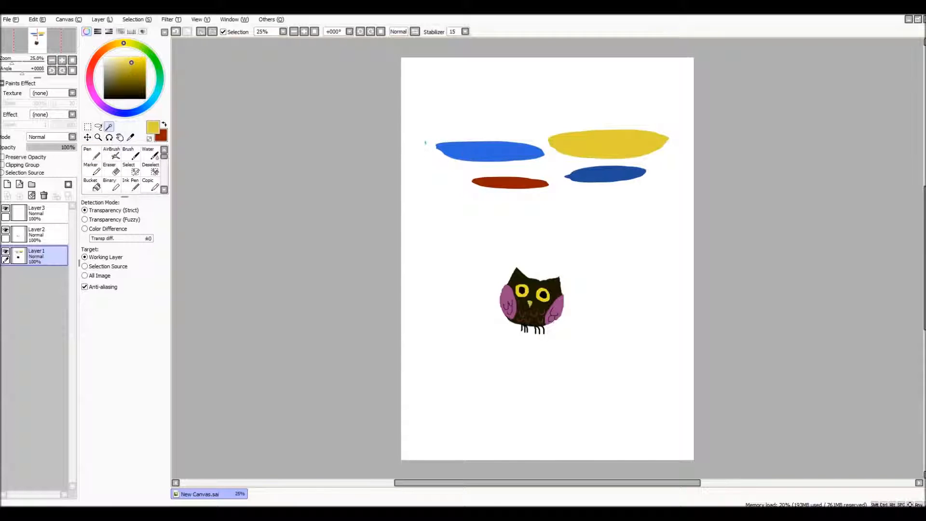
left_click(568, 149, "shift")
left_click(590, 177, "shift")
left_click(508, 183, "shift")
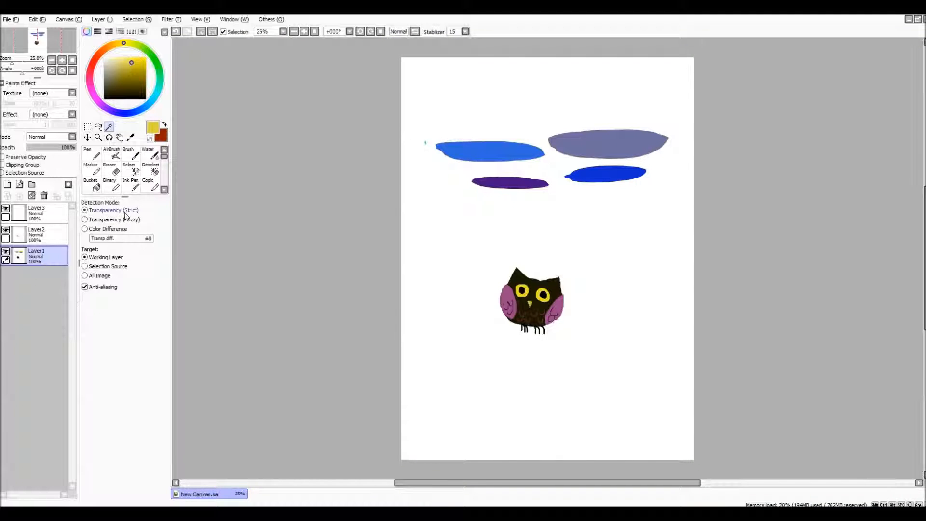
left_click(137, 19)
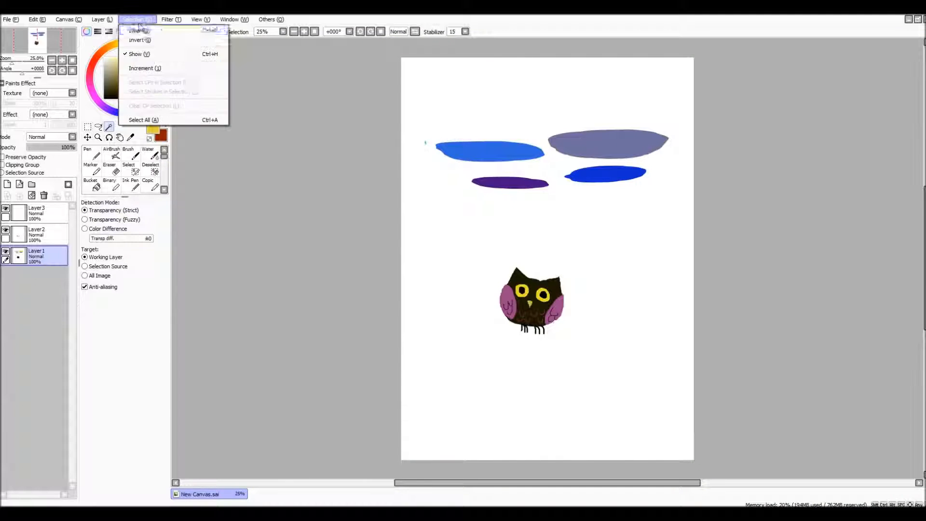
left_click(137, 40)
Step: Try to select the blobs with the Magic Wand in Transparency (Fuzzy) mode, and clear the whole-canvas selection
left_click(85, 219)
left_click(459, 156)
left_click(630, 136)
left_click(627, 172)
key("ctrl+a")
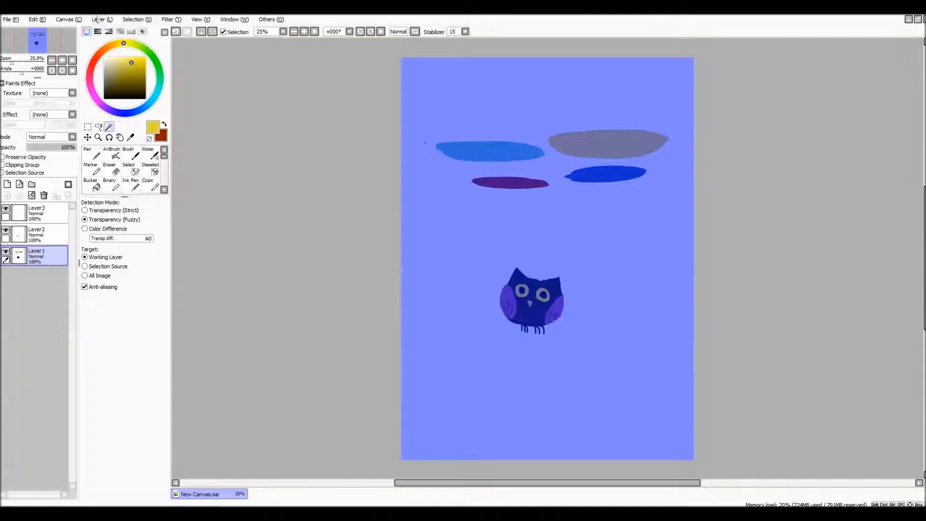
left_click(137, 19)
left_click(135, 33)
Step: Select the teal, yellow, blue and red blobs with the Magic Wand in Transparency (Fuzzy) mode
left_click(502, 152)
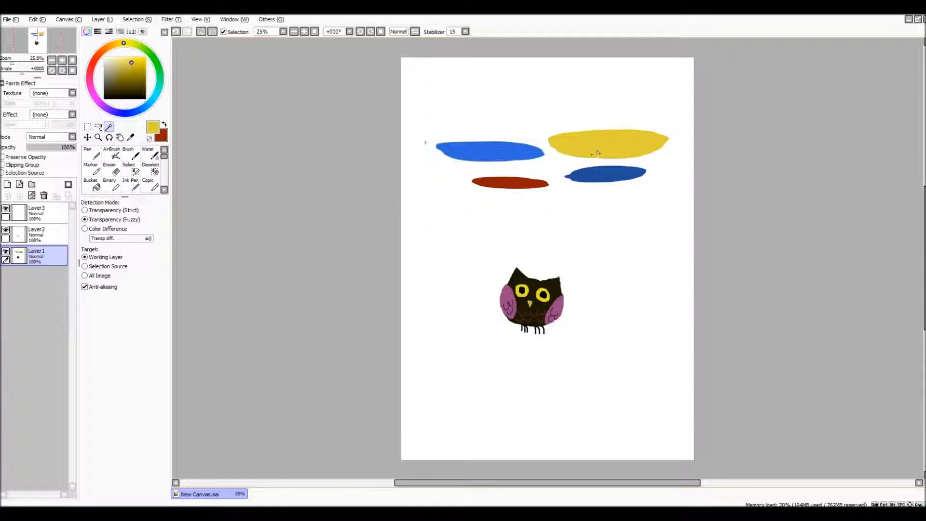
left_click(598, 151)
left_click(611, 180)
left_click(512, 189)
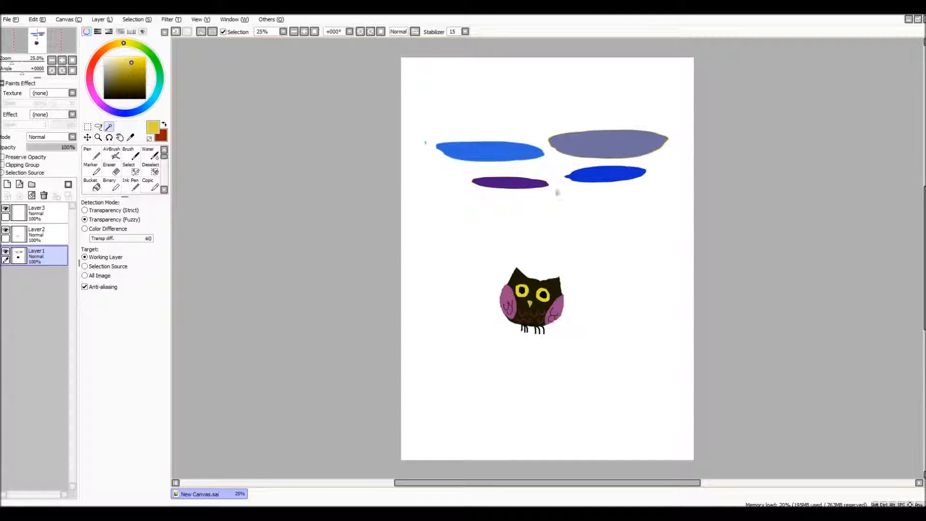
Step: Set the Magic Wand's detection mode to Color Difference and clear the current selection
left_click(85, 229)
left_click(137, 19)
left_click(140, 42)
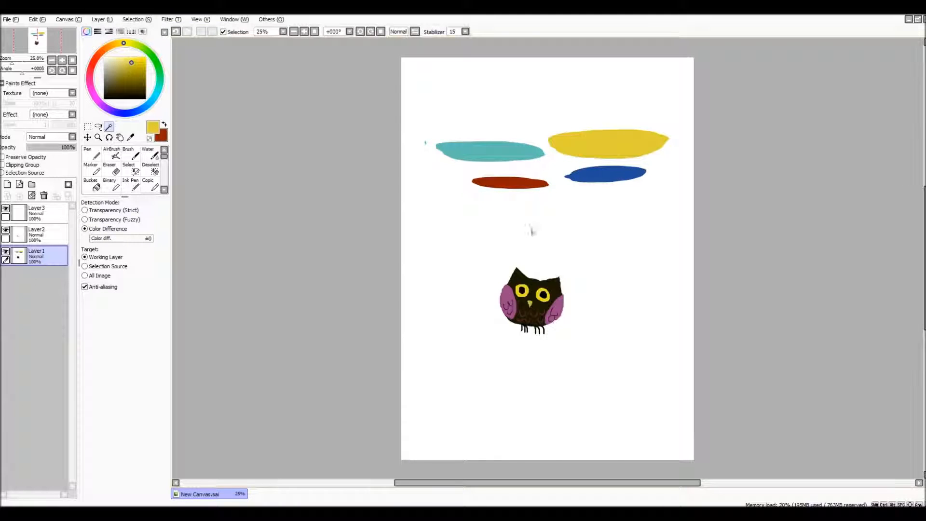
Step: Select the owl and the red, yellow, blue and teal blobs with the Magic Wand in Color Difference mode, and clear the selection
left_click(537, 288)
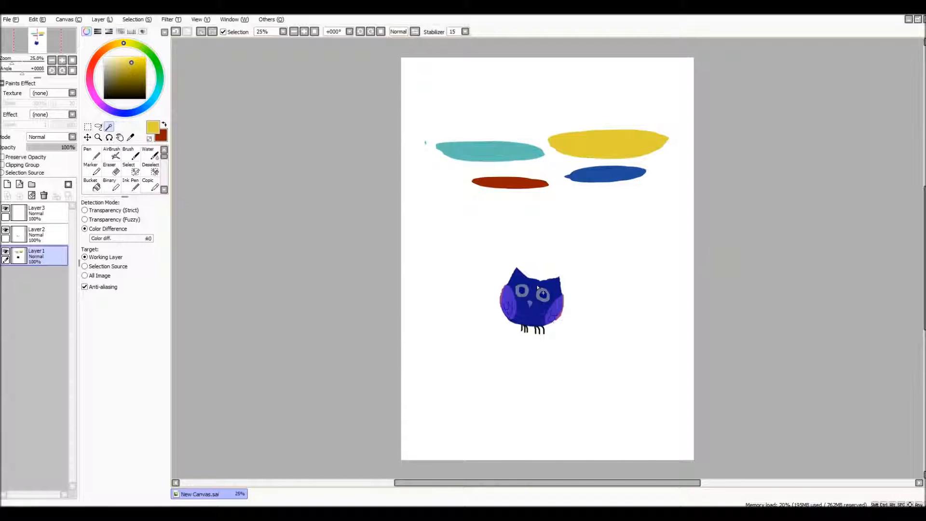
left_click(517, 186)
left_click(608, 145)
left_click(609, 174)
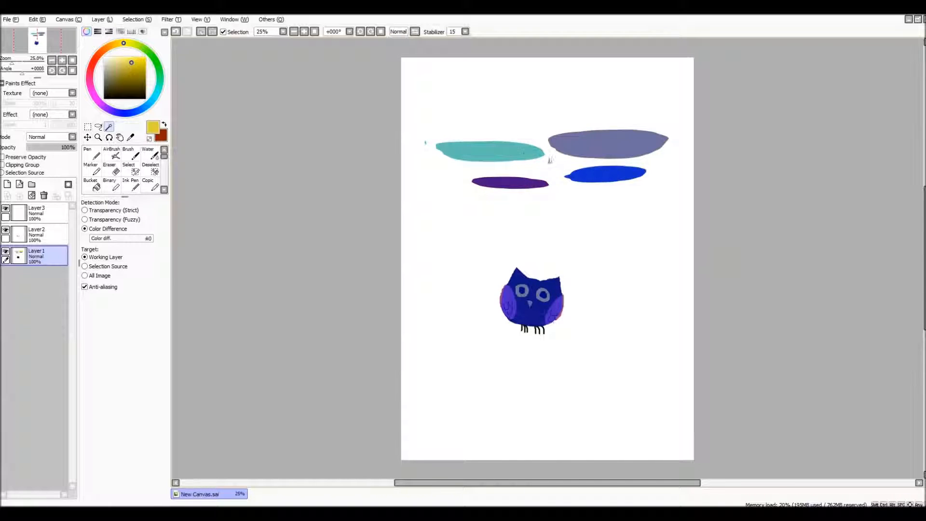
left_click(512, 158)
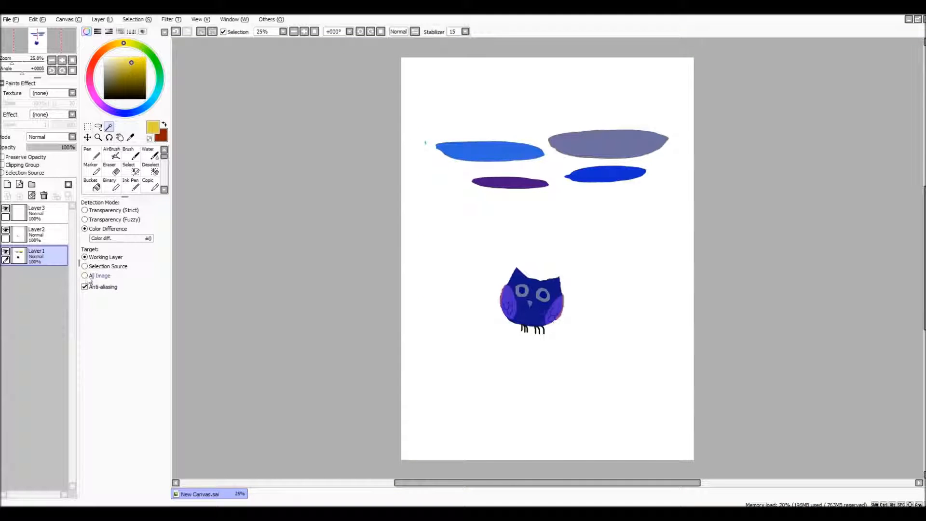
left_click(129, 19)
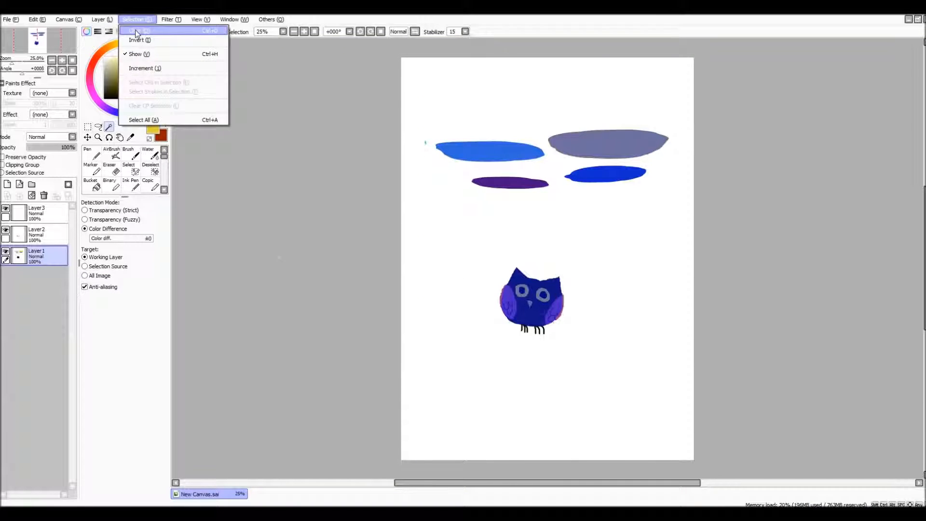
left_click(138, 46)
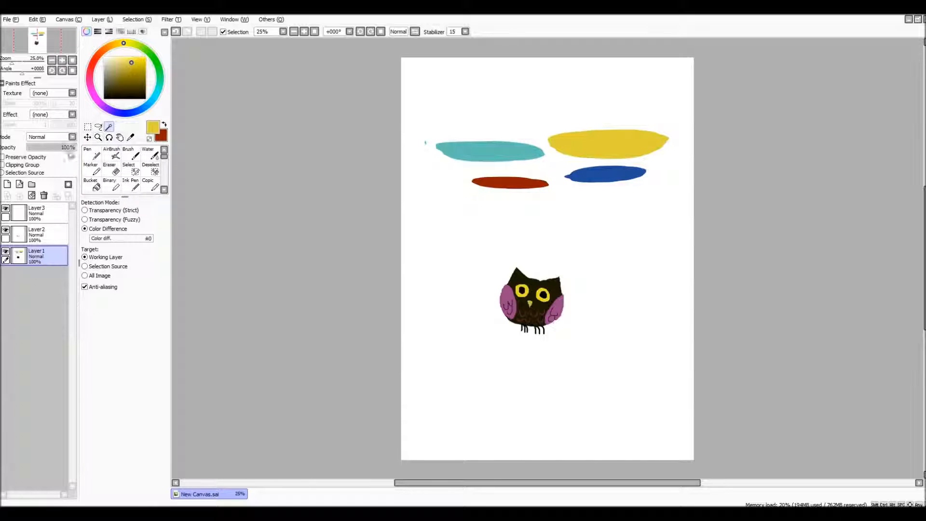
Step: Paint a dark olive Marker stroke at size 72 between the blobs and the owl, and overlap it with a mustard yellow stroke
left_click(94, 170)
left_click_drag(131, 63, 120, 89)
mouse_move(435, 230)
left_mouse_down()
mouse_move(458, 212)
mouse_move(444, 232)
mouse_move(477, 215)
mouse_move(457, 228)
left_mouse_up()
left_click_drag(137, 216, 153, 215)
left_click_drag(460, 214, 450, 235)
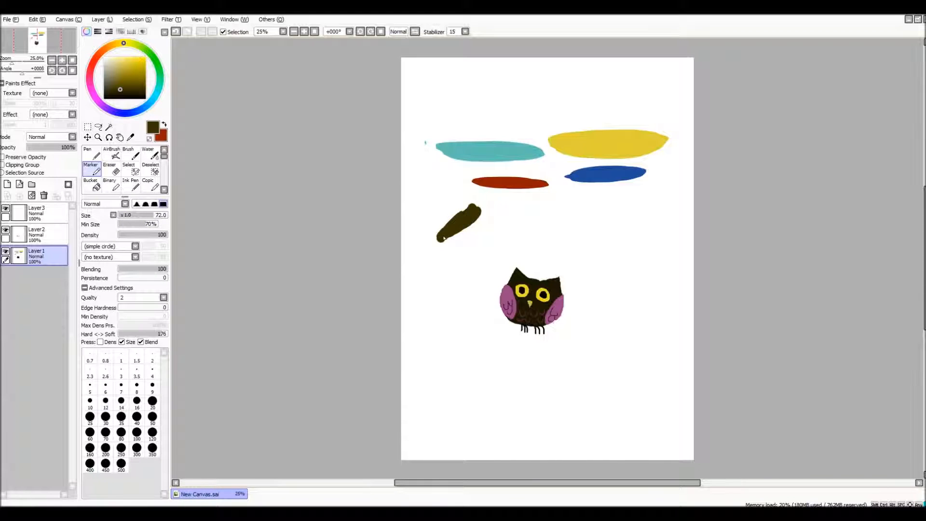
left_click(145, 69)
mouse_move(487, 215)
left_mouse_down()
mouse_move(447, 244)
mouse_move(490, 220)
mouse_move(453, 247)
mouse_move(474, 241)
left_mouse_up()
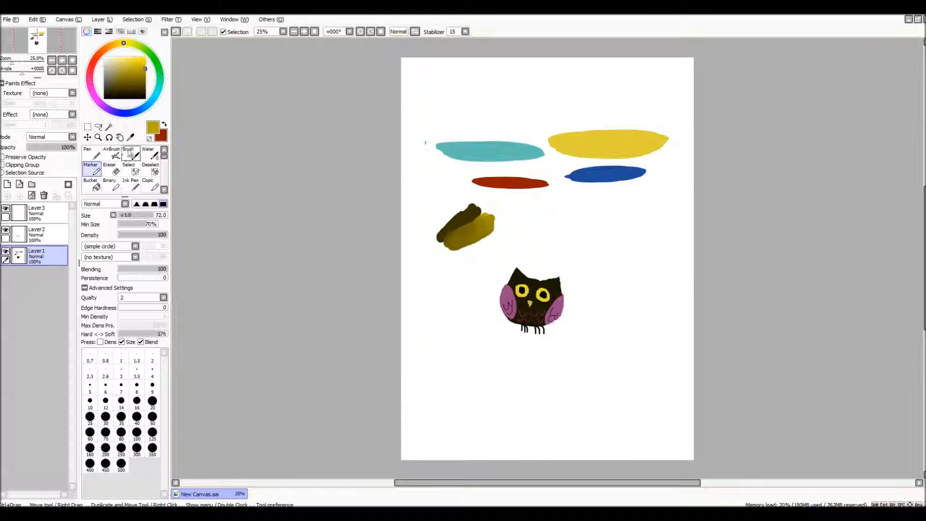
Step: Select only the dark olive stroke with the Magic Wand in Color Difference mode, and clear the selection
left_click(109, 126)
left_click(471, 215)
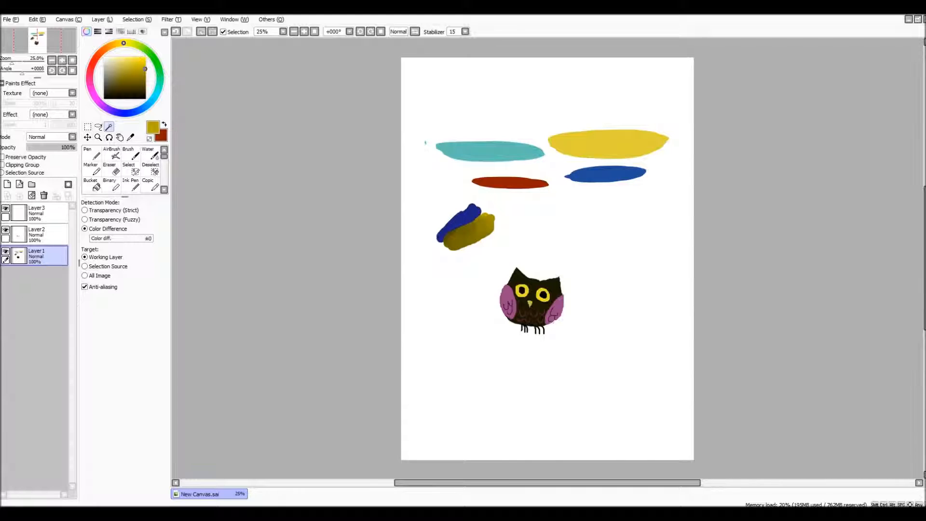
left_click(135, 19)
left_click(140, 32)
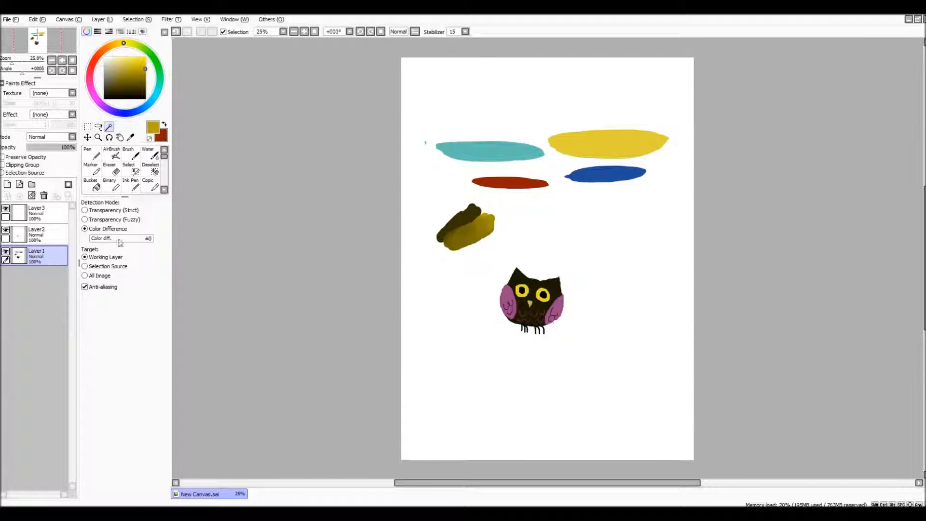
Step: Select both overlapping strokes with the Magic Wand in Transparency (Strict) mode, and clear the selection
left_click(87, 210)
left_click(480, 224)
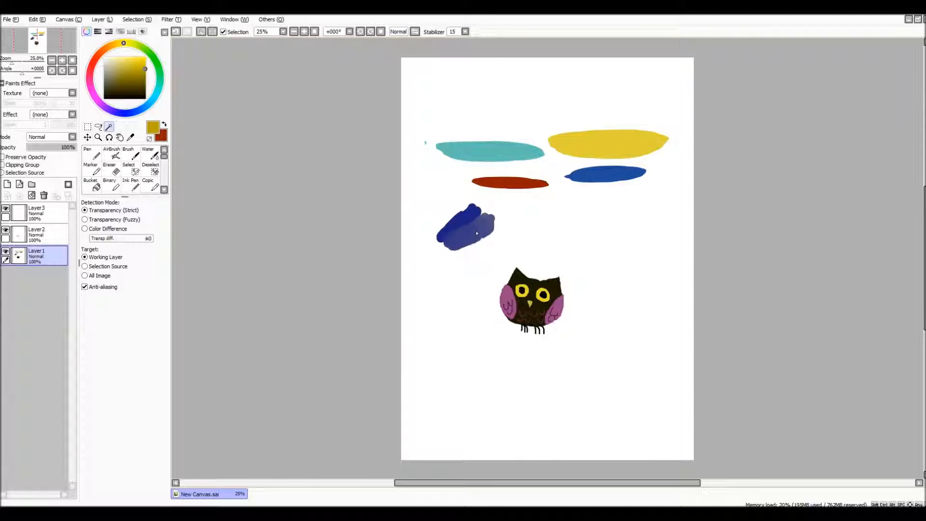
left_click(135, 19)
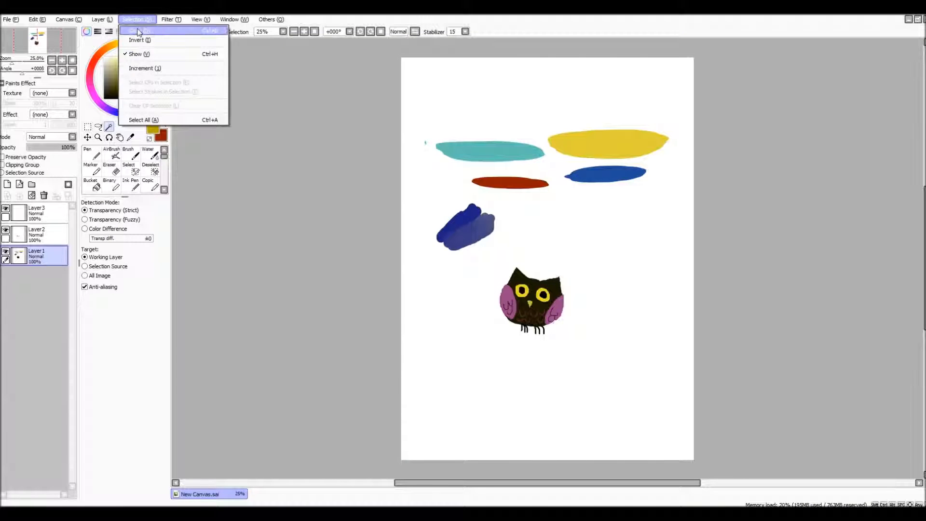
left_click(140, 30)
Step: Select both overlapping strokes with the Magic Wand in Transparency (Fuzzy) mode, and clear the selection
left_click(87, 220)
left_click(482, 235)
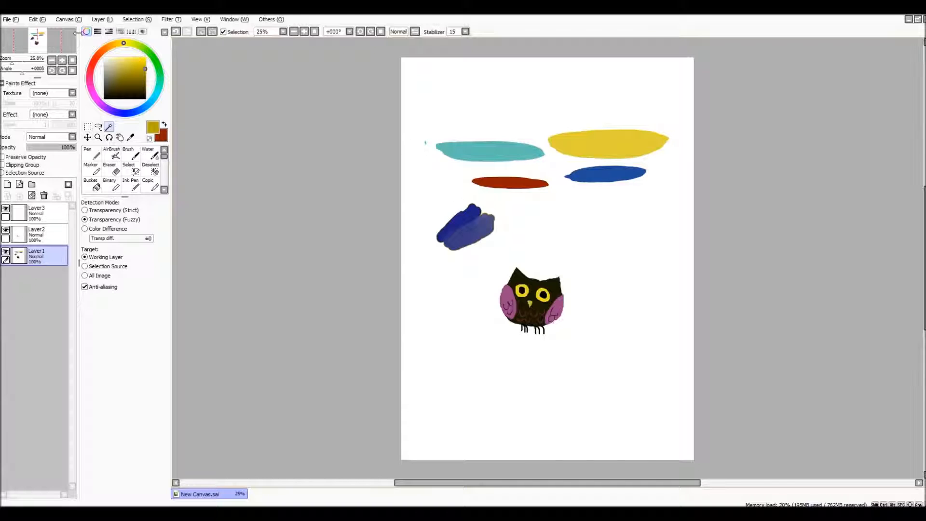
left_click(130, 19)
left_click(142, 32)
Step: Return the Magic Wand to Color Difference mode, select the dark olive stroke again, and clear the selection
left_click(85, 229)
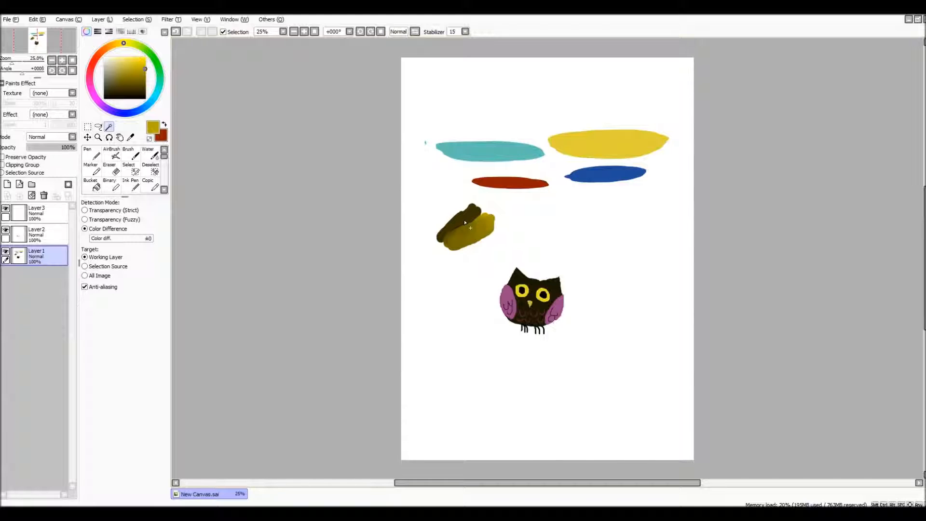
left_click(465, 223)
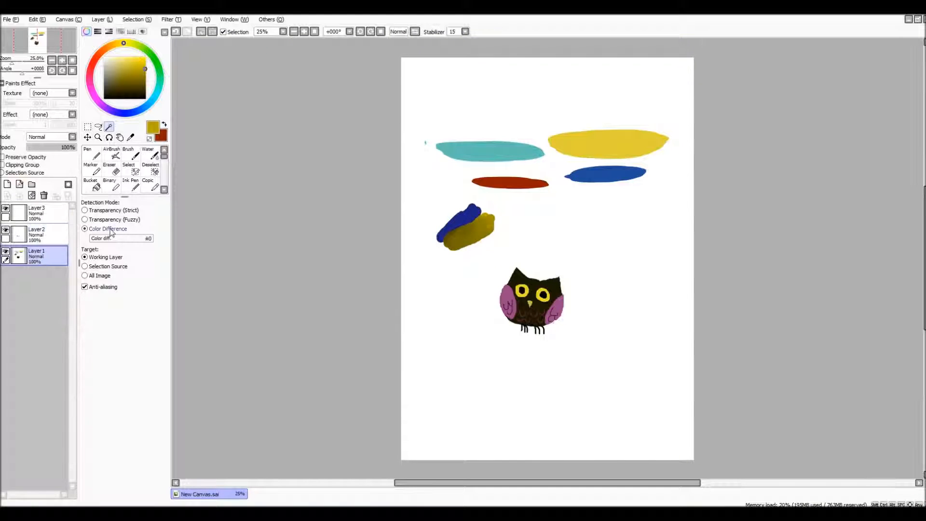
left_click(131, 19)
Step: Adjust the Magic Wand's color difference tolerance twice, selecting the overlapping strokes and clearing the selection each time
left_click_drag(141, 244, 76, 243)
left_click(462, 227)
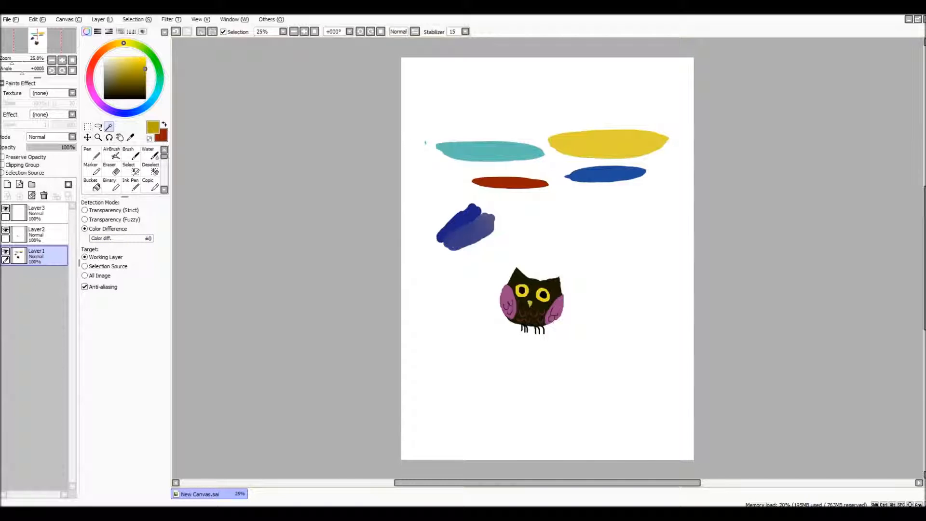
left_click(136, 19)
left_click(137, 38)
left_click_drag(90, 238, 121, 240)
left_click(476, 225)
left_click(136, 20)
left_click(138, 39)
Step: Set the color difference tolerance to ±17, select the dark olive stroke, and clear the selection
left_click_drag(111, 239, 97, 240)
left_click(458, 222)
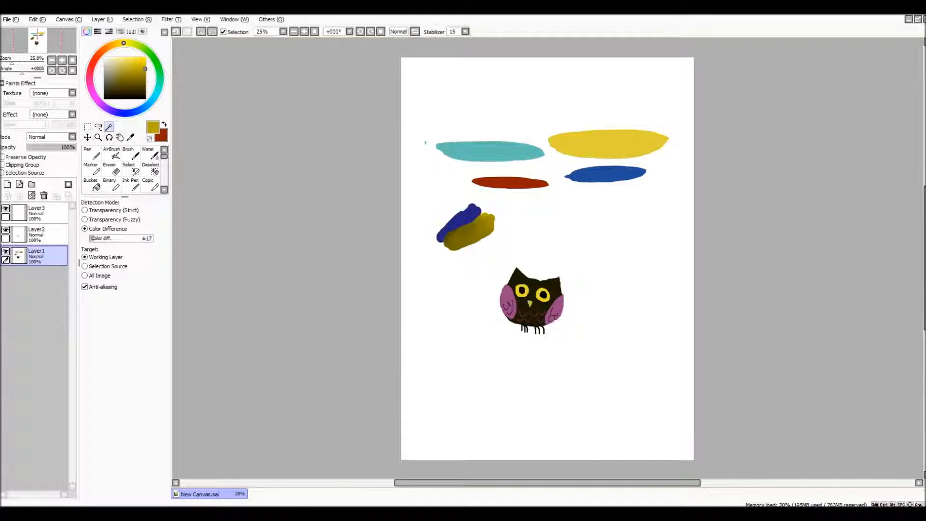
left_click(129, 20)
left_click(137, 39)
Step: Raise the color difference tolerance, and set the transparency difference to ±255 in Transparency (Fuzzy) mode
mouse_move(98, 239)
left_mouse_down()
mouse_move(154, 239)
mouse_move(101, 241)
left_mouse_up()
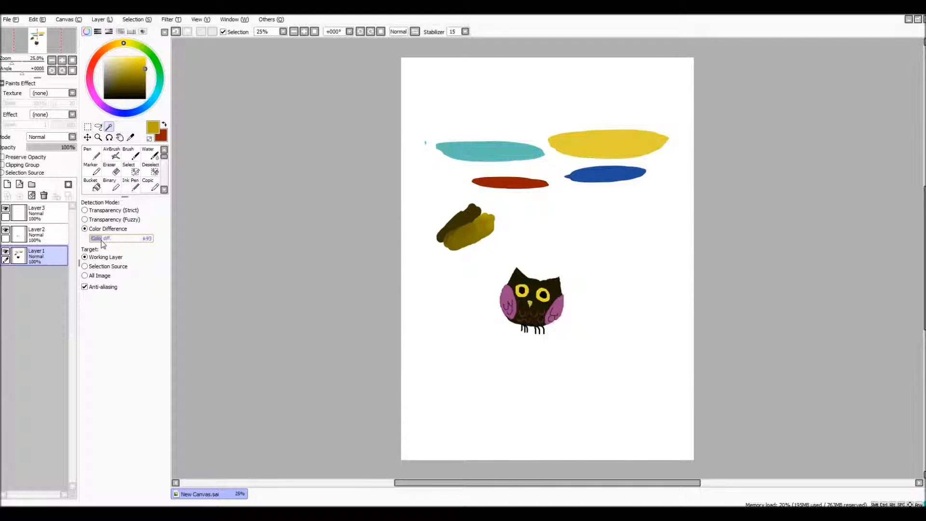
left_click(86, 220)
left_click_drag(103, 238, 155, 244)
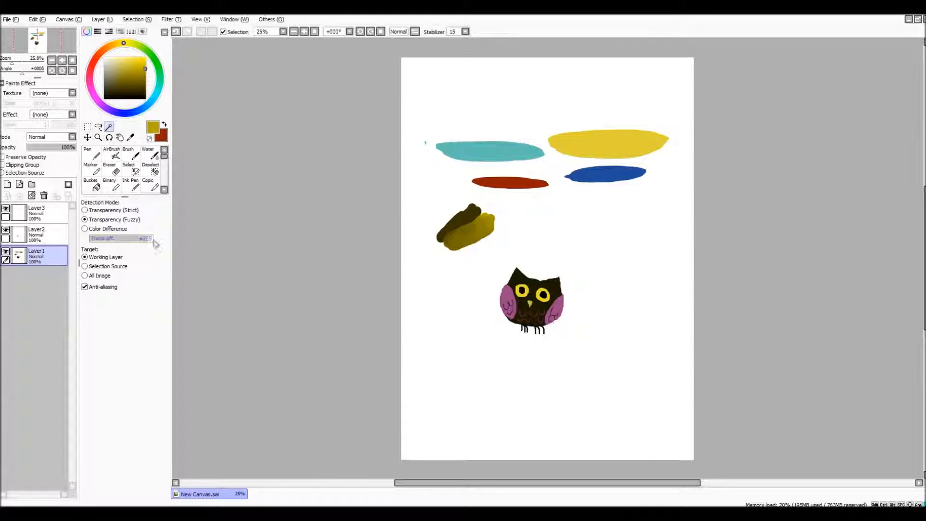
Step: Select the overlapping strokes, add the red and teal blobs in Transparency (Strict) mode, and undo the selections
left_click(477, 233)
left_click(85, 210)
left_click(512, 183)
left_click(490, 151)
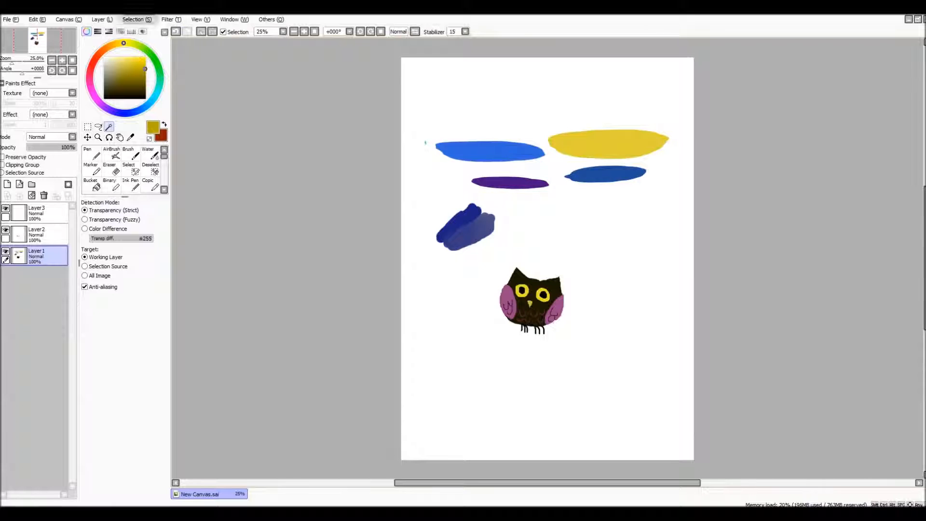
left_click(145, 22)
left_click(146, 22)
key("ctrl+z")
key("ctrl+z")
key("ctrl+z")
Step: Try to select the overlapping strokes and red blob in Transparency (Fuzzy) mode at ±255, and clear the whole-canvas selection
left_click(85, 219)
left_click(474, 242)
left_click(504, 183)
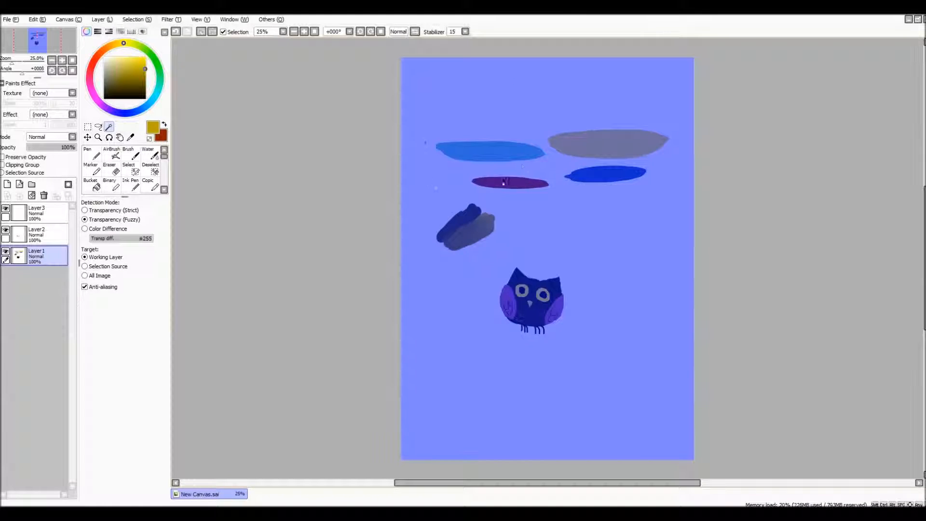
left_click(137, 19)
left_click(140, 31)
Step: Select the overlapping strokes and the red, teal, yellow and blue blobs in Transparency (Fuzzy) mode at ±255
left_click(476, 222)
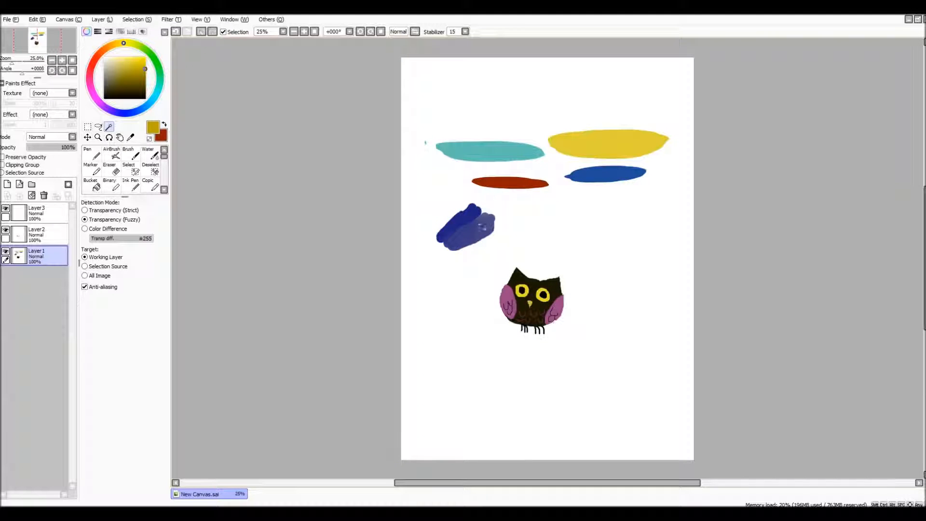
left_click(504, 184)
left_click(489, 152)
left_click(607, 144)
left_click(606, 180)
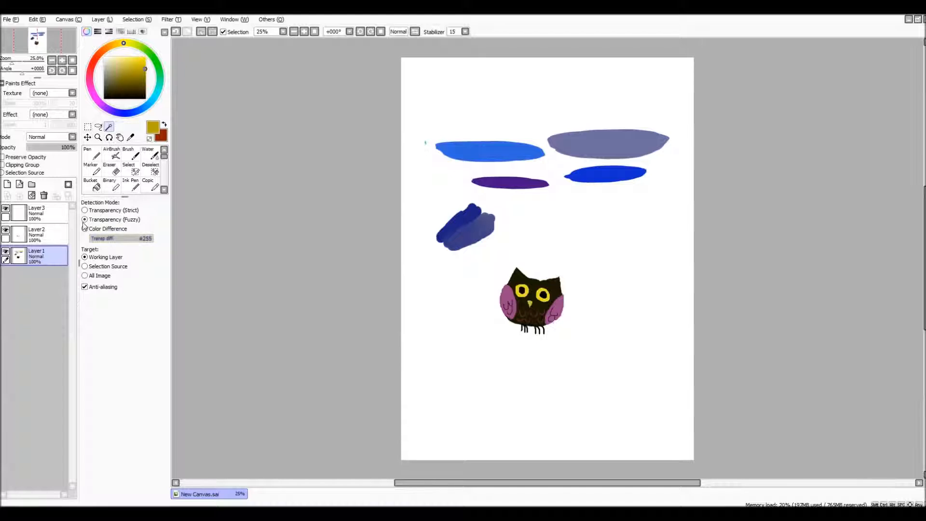
Step: Set the Magic Wand's transparency difference to ±37 and clear the current selection
left_click_drag(126, 240, 102, 242)
left_click(144, 20)
left_click(152, 31)
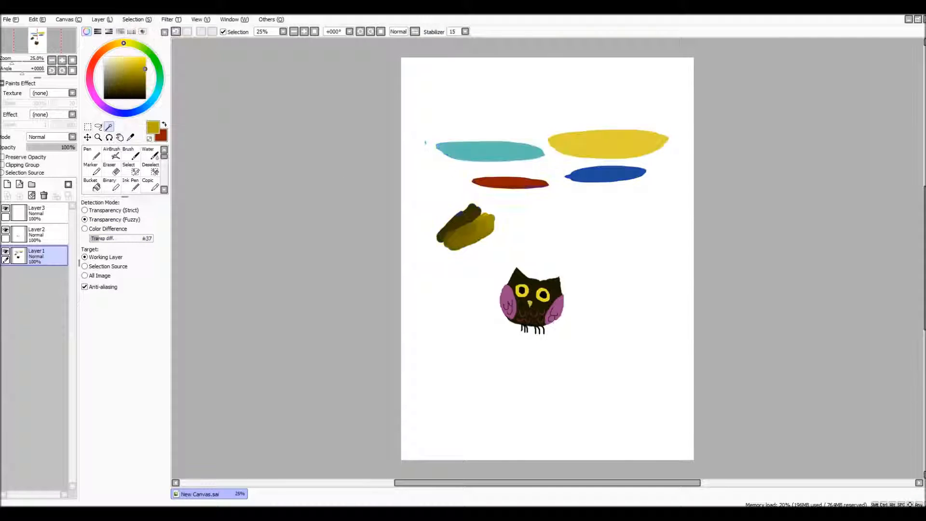
Step: Select the teal blob with the Magic Wand at the ±37 transparency difference, and clear the selection
left_click(502, 155)
left_click(137, 20)
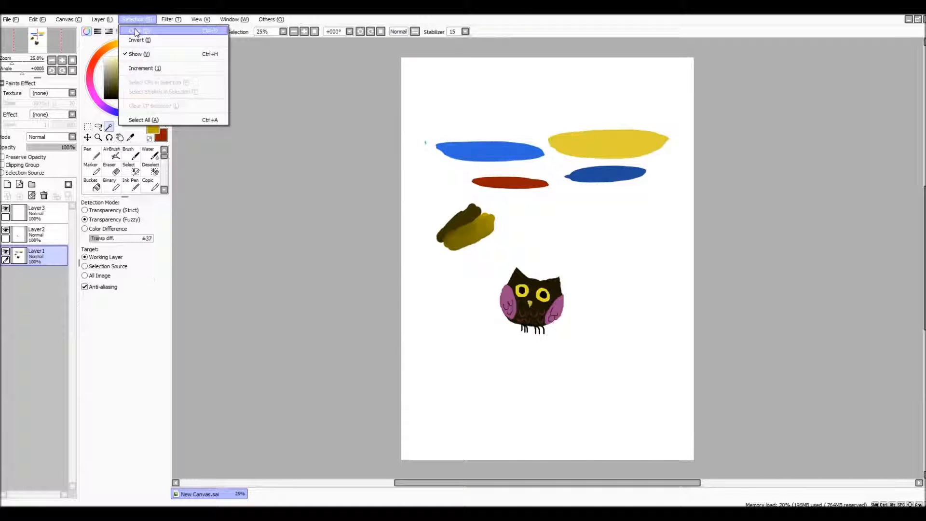
left_click(152, 31)
Step: Set the transparency difference to ±0 and select the teal blob and both overlapping olive strokes with the Magic Wand
left_click_drag(99, 240, 77, 239)
left_click(493, 154)
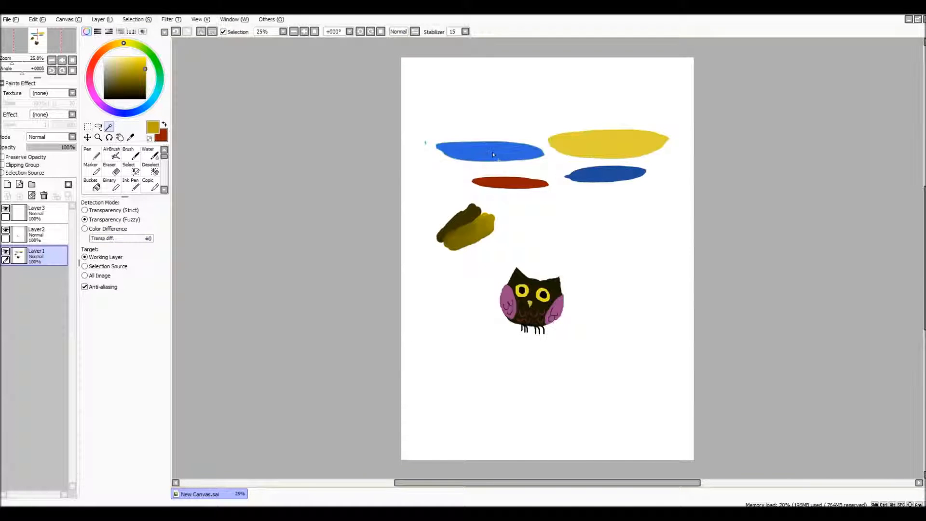
left_click(466, 221)
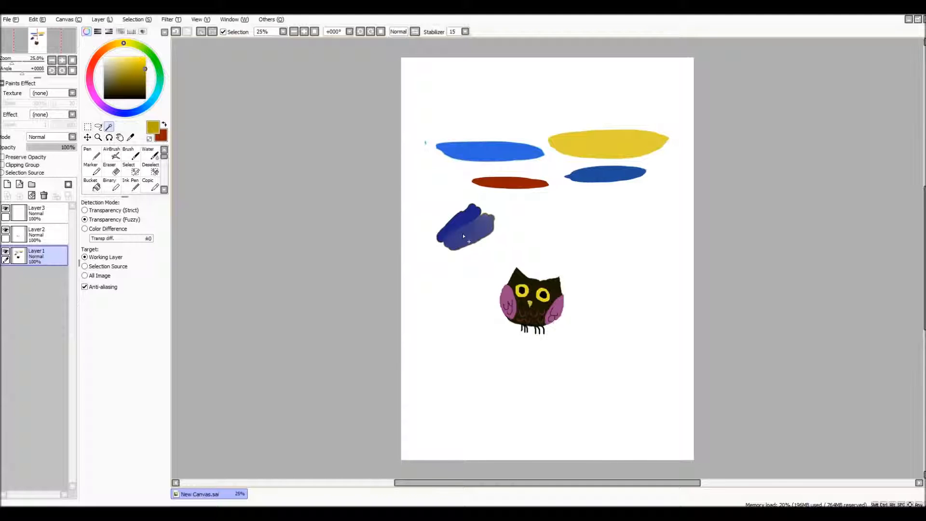
scroll(462, 233, "up", 4)
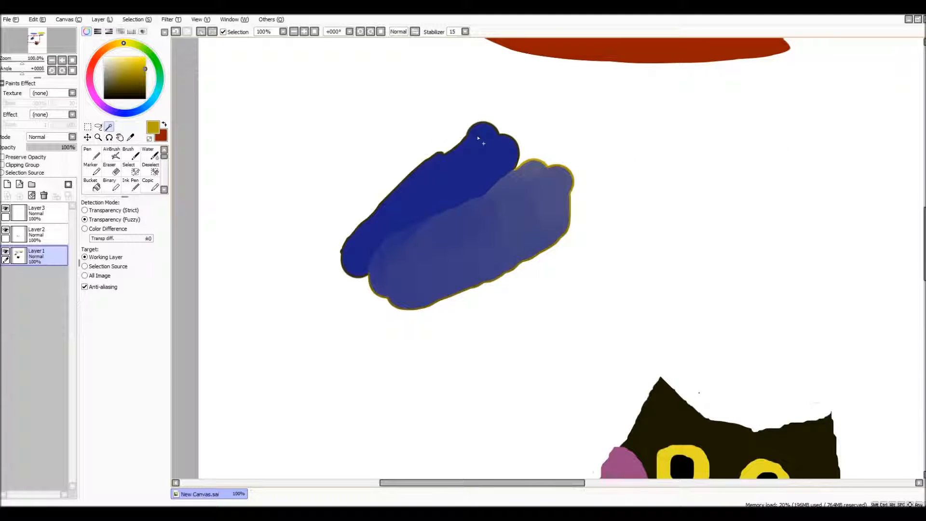
scroll(478, 138, "up", 1)
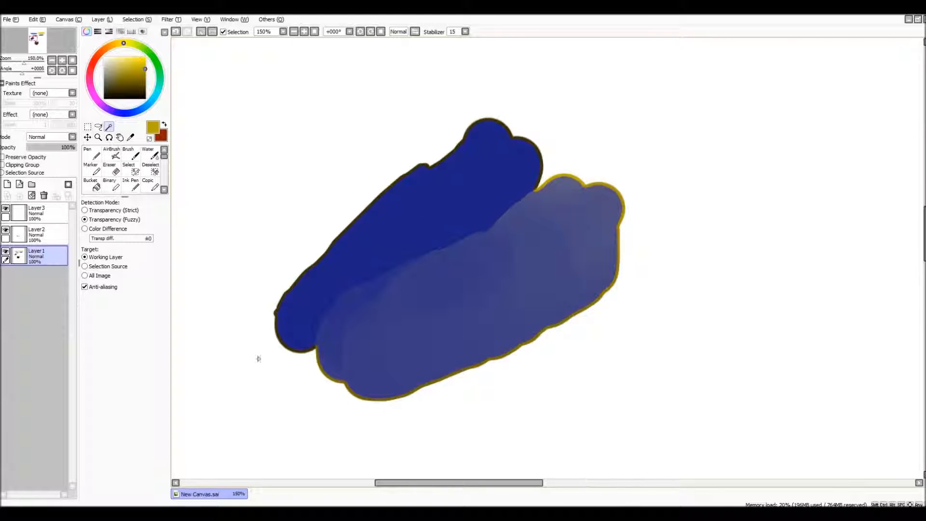
Step: Select the red blob with the Magic Wand at the ±0 transparency difference, and clear the selection
scroll(604, 237, "down", 2)
left_click(612, 151)
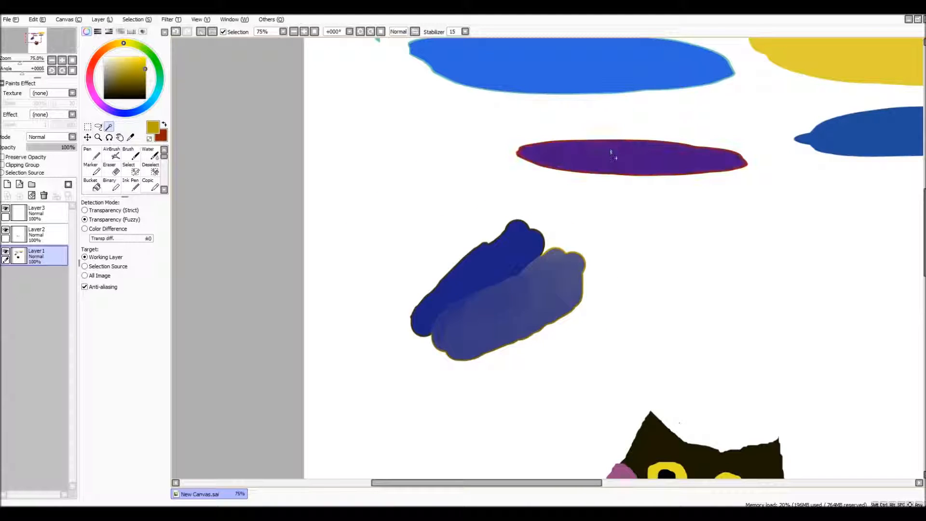
scroll(612, 151, "up", 1)
left_click(137, 19)
left_click(141, 42)
Step: Set the transparency difference to ±255, select the red blob and the overlapping olive strokes, and clear the selection
left_click_drag(96, 238, 216, 246)
left_click(614, 144)
left_click(483, 307)
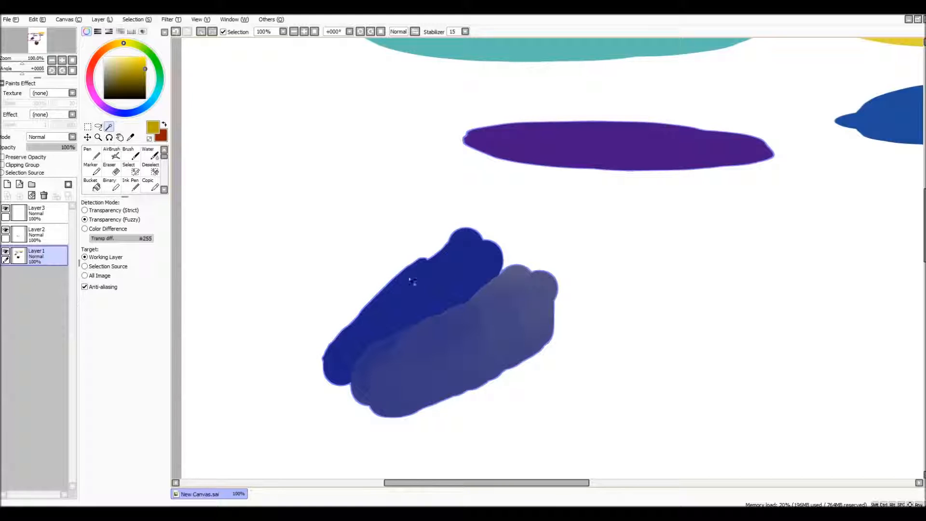
left_click(137, 19)
left_click(141, 38)
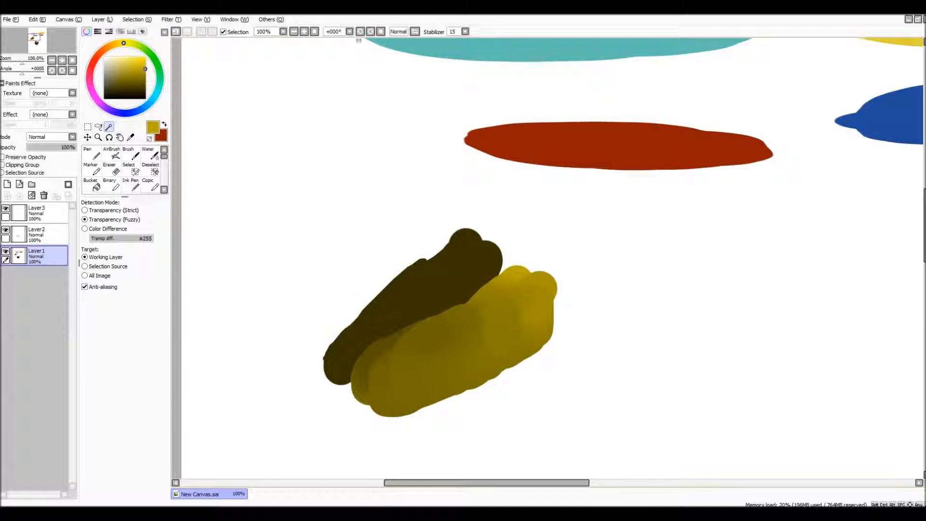
Step: Switch the Magic Wand to Color Difference with Selection Source as its target, and mark Layer1 as the selection source
left_click(294, 32)
left_click(293, 32)
left_click(293, 32)
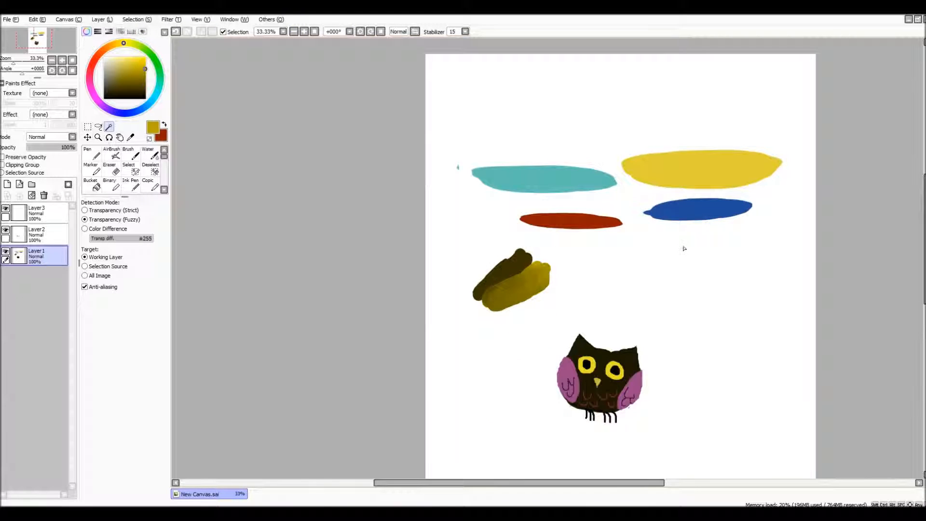
scroll(684, 248, "up", 1)
scroll(692, 256, "down", 1)
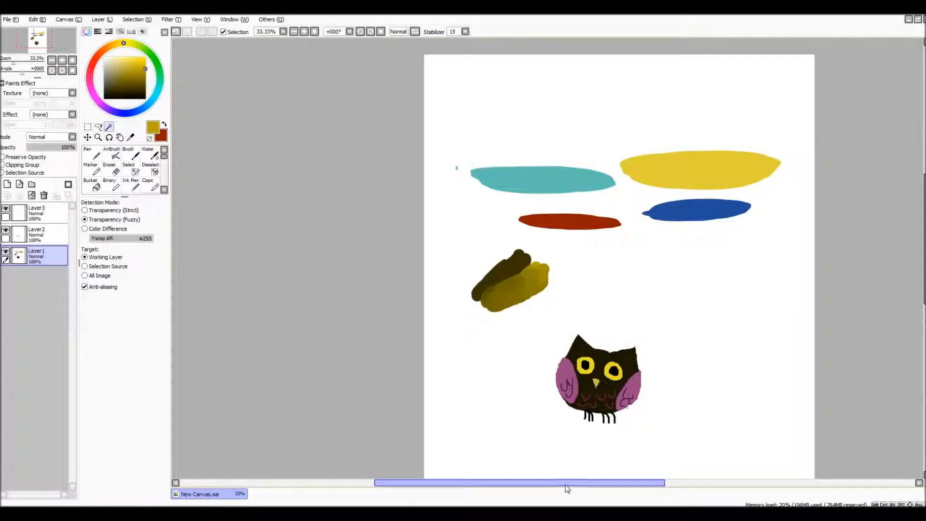
left_click_drag(567, 489, 610, 490)
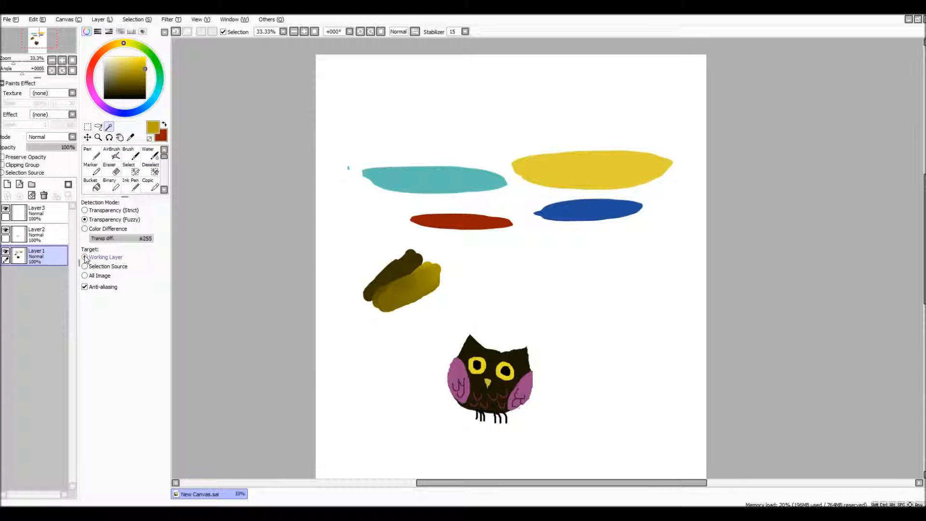
left_click(85, 229)
left_click(85, 276)
left_click(84, 266)
left_click(85, 257)
left_click(85, 266)
left_click(3, 174)
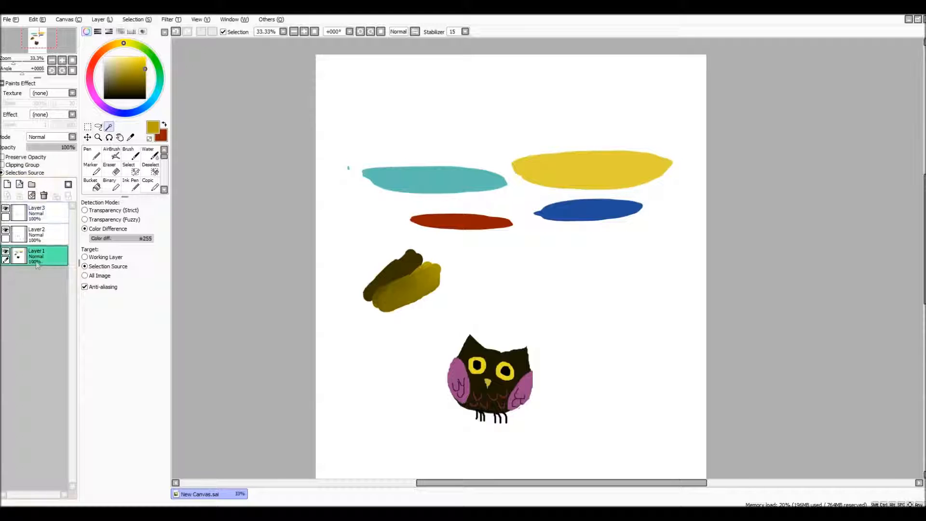
Step: Make Layer2 active, toggle its visibility to check its contents, apply the Magic Wand to the owl, and undo the selection
left_click(45, 236)
left_click(45, 255)
left_click(25, 234)
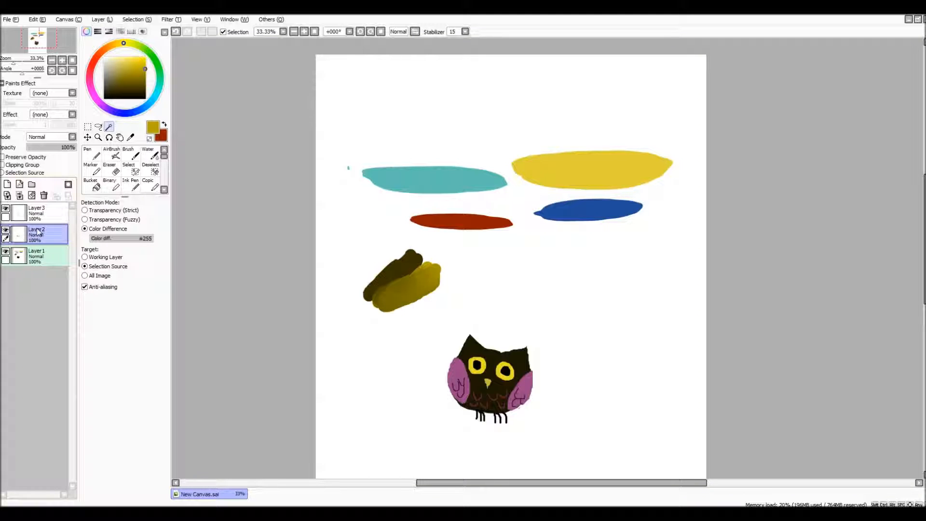
left_click(6, 230)
left_click(5, 230)
double_click(6, 230)
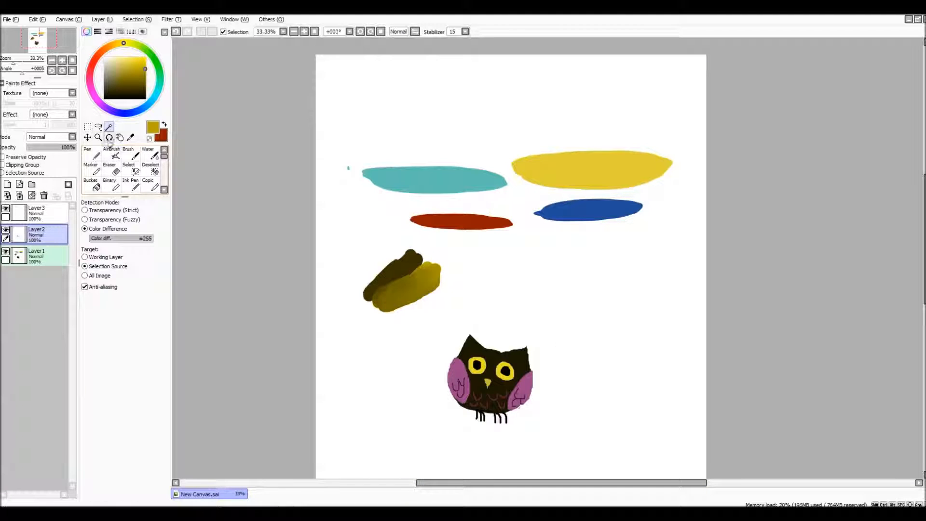
left_click(481, 390)
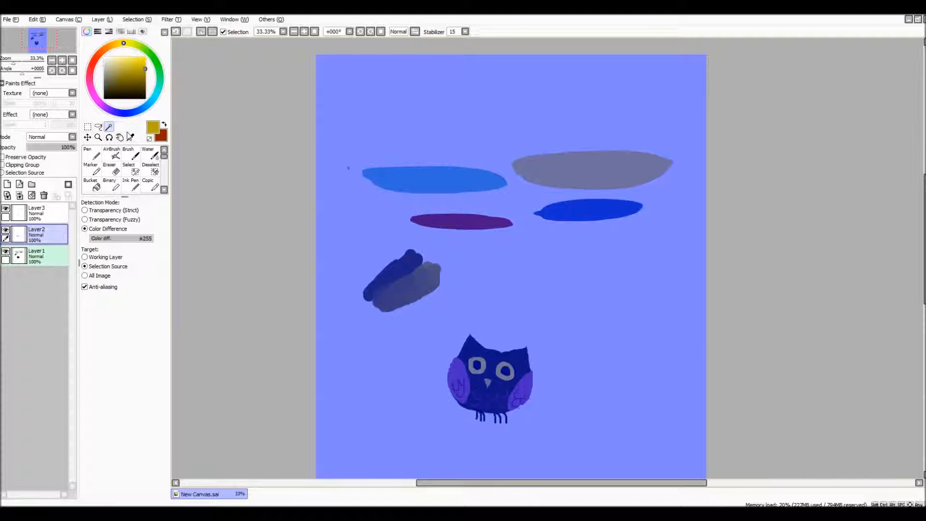
left_click(37, 19)
left_click(38, 29)
Step: Try the Color Difference wand from Layer2 on the teal blob, beside the olive strokes and on the owl, clearing the selections
left_click(443, 191)
left_click(37, 19)
left_click(374, 259)
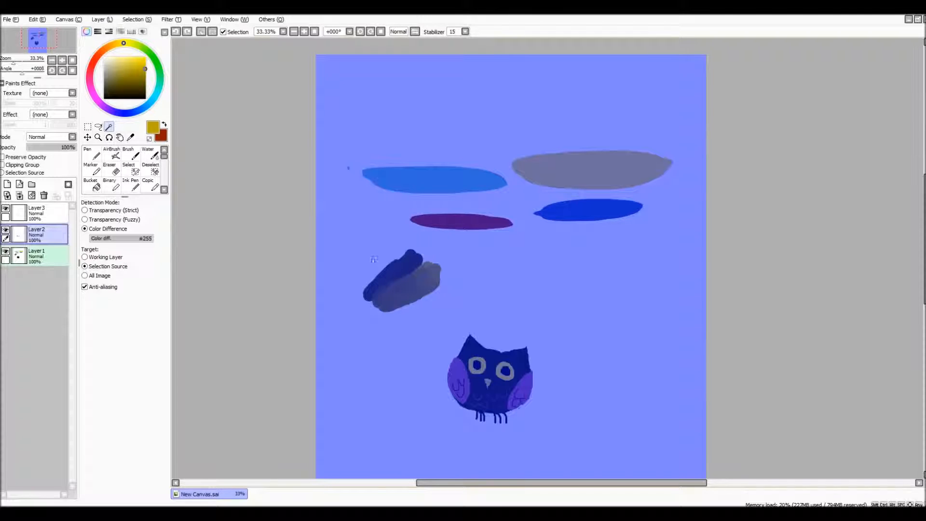
left_click(137, 19)
left_click(140, 41)
left_click(484, 368)
left_click(137, 19)
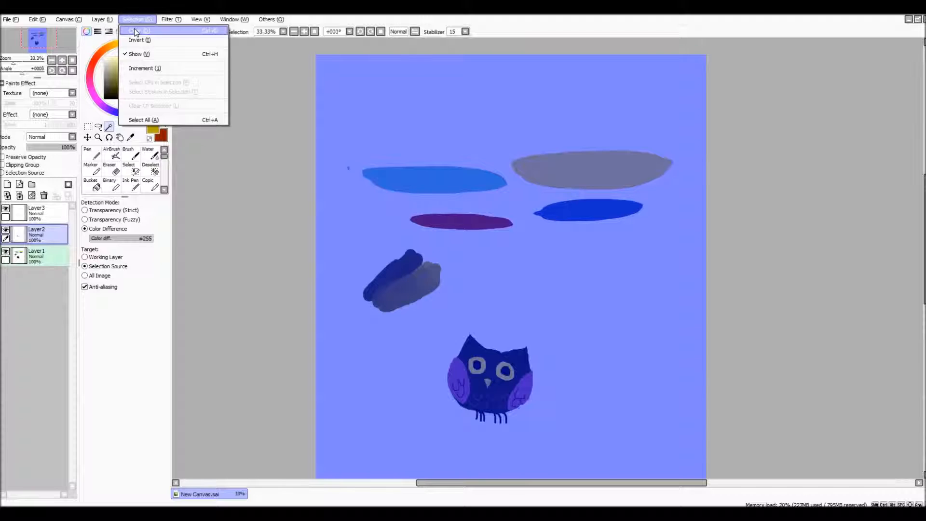
left_click(138, 40)
Step: Make Layer1 active, apply the wand to the blank areas beside the olive strokes and the teal blob, and clear each selection
left_click(44, 255)
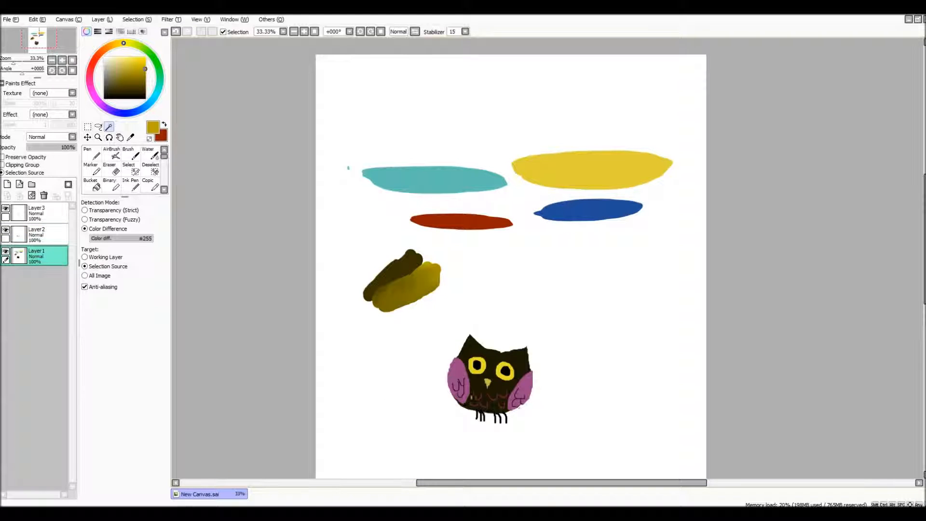
left_click(448, 308)
left_click(137, 19)
left_click(137, 39)
left_click(344, 175)
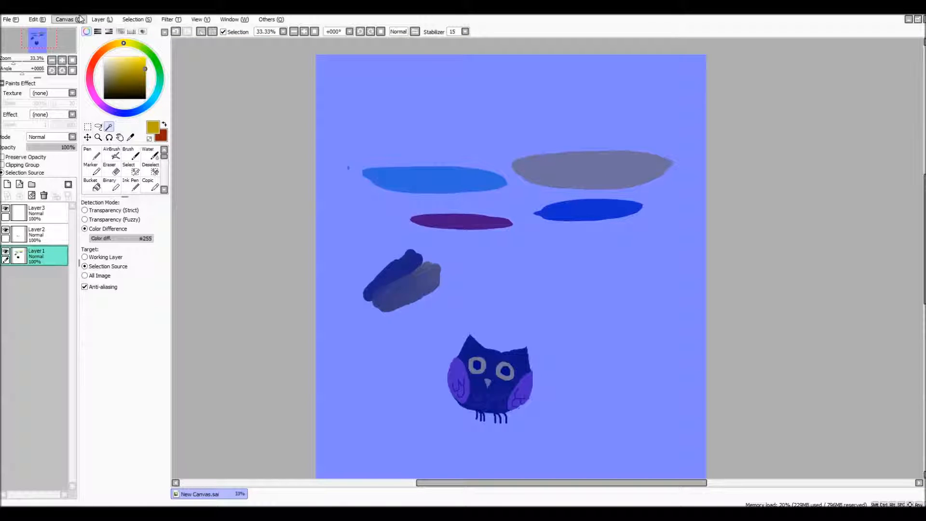
left_click(69, 19)
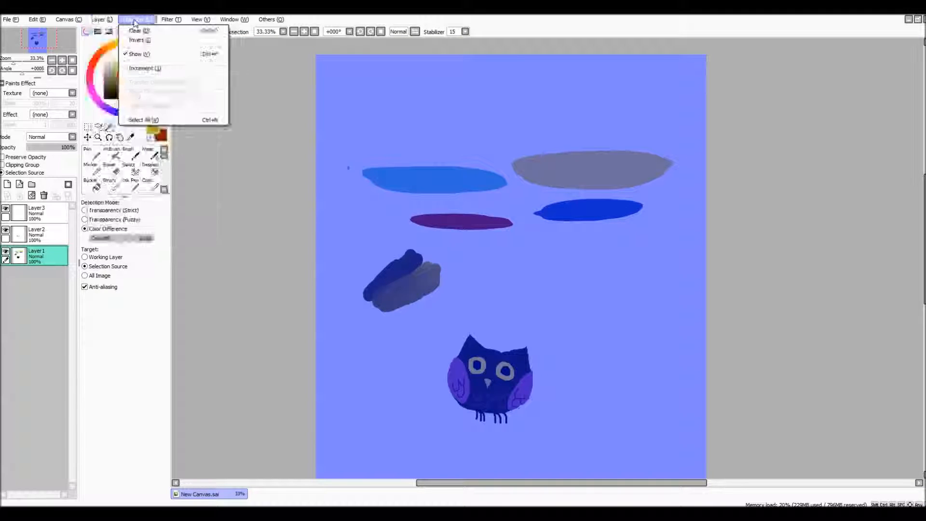
left_click(138, 31)
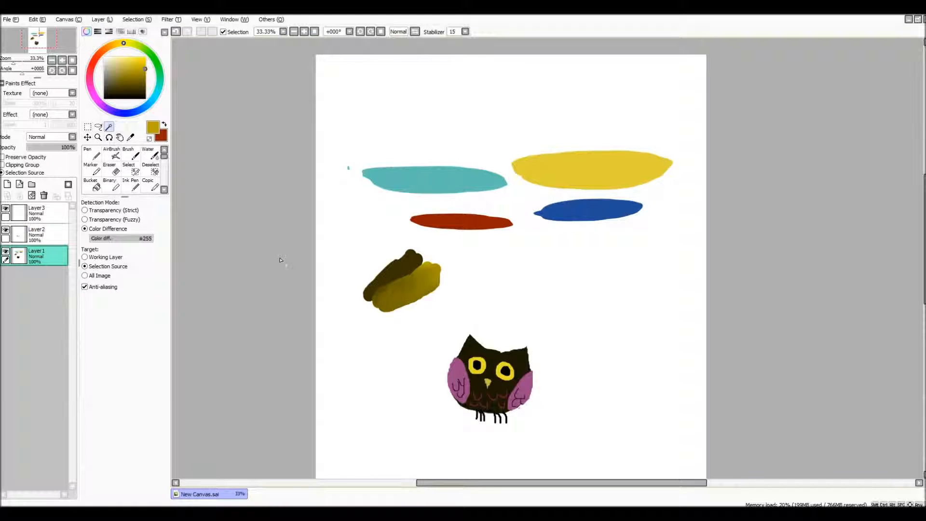
Step: Set the wand's target to Working Layer and apply it to the owl with Layer1's selection source on and off, clearing each selection
left_click(102, 257)
left_click(482, 375)
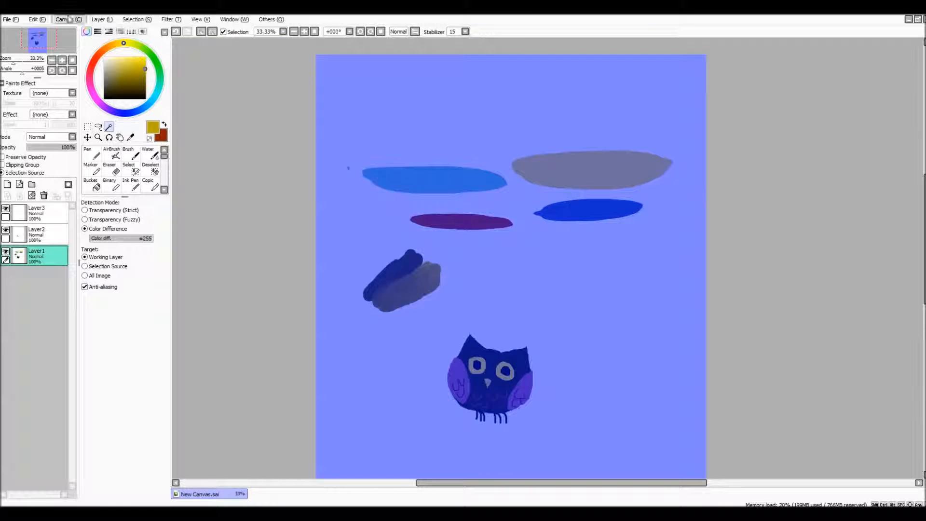
left_click(136, 20)
left_click(140, 53)
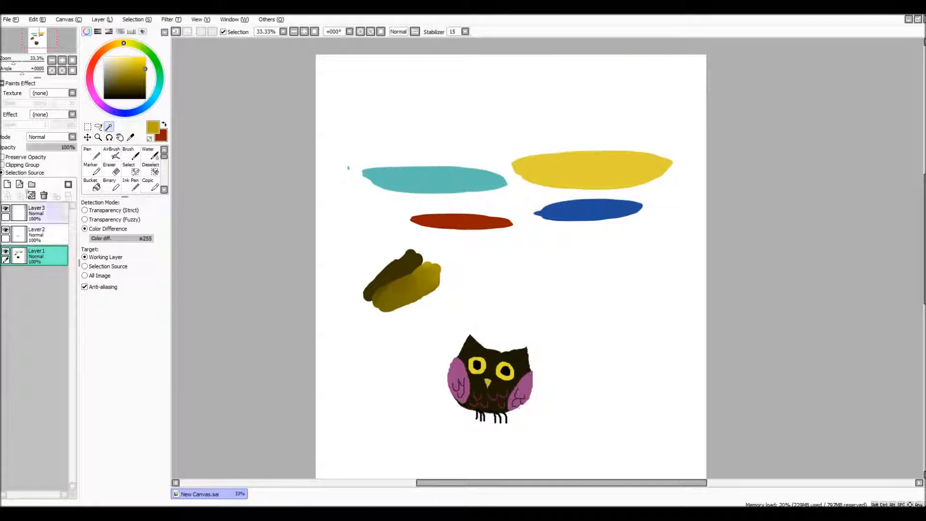
left_click(493, 386)
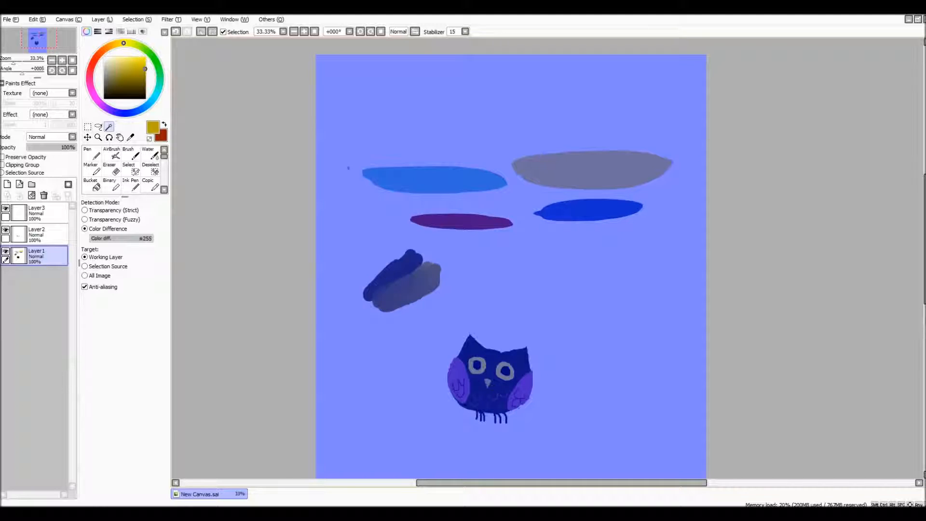
left_click(137, 19)
left_click(138, 32)
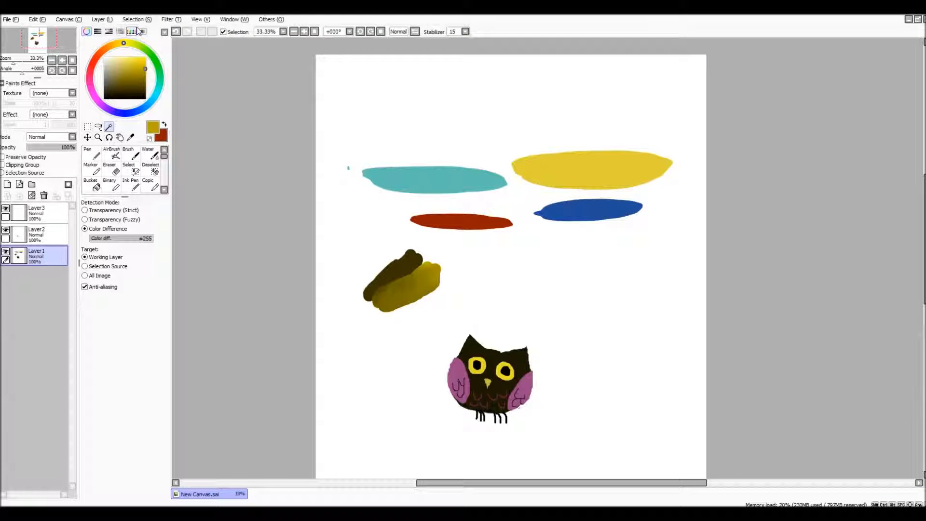
Step: Switch the detection mode to Transparency (Strict), select the owl on Layer1, and clear the selection
left_click(85, 211)
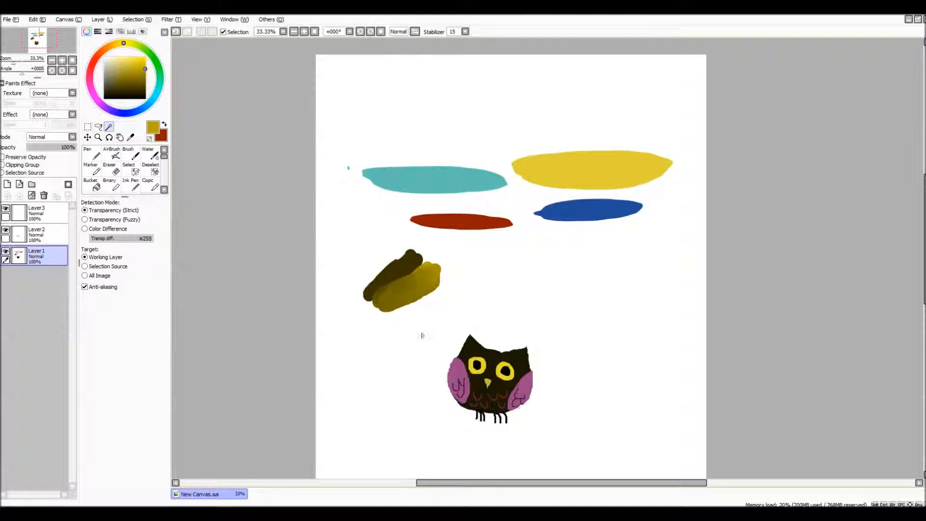
left_click(491, 369)
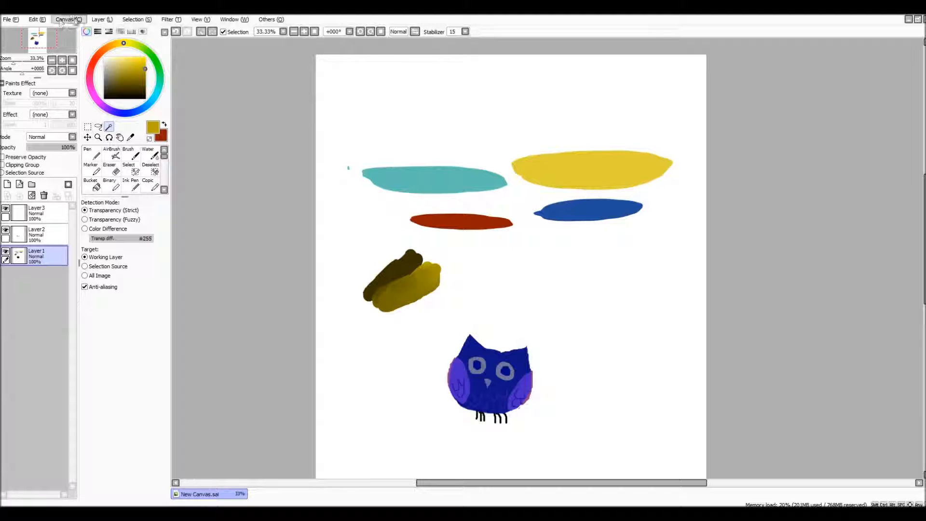
left_click(137, 20)
left_click(139, 30)
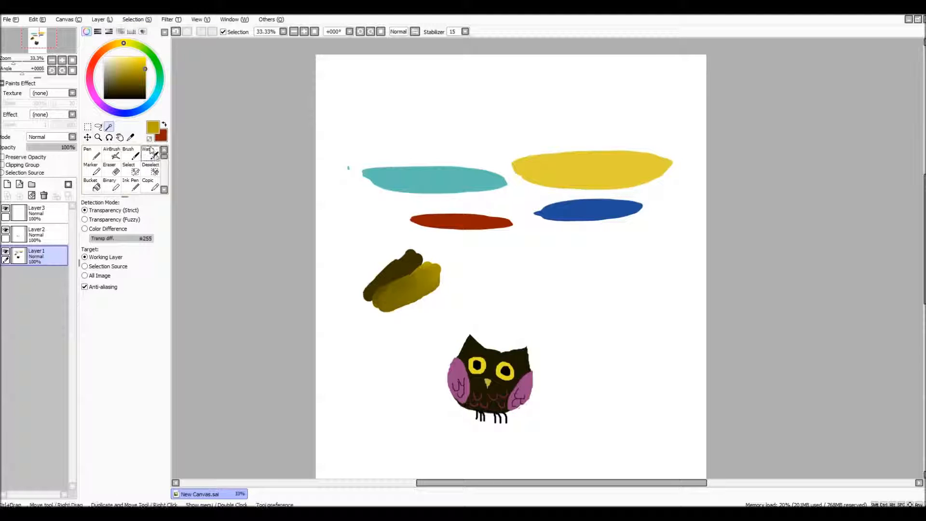
Step: Mark Layer1 as the selection source again, select the owl in Transparency (Strict) mode, and clear the selection
left_click(3, 173)
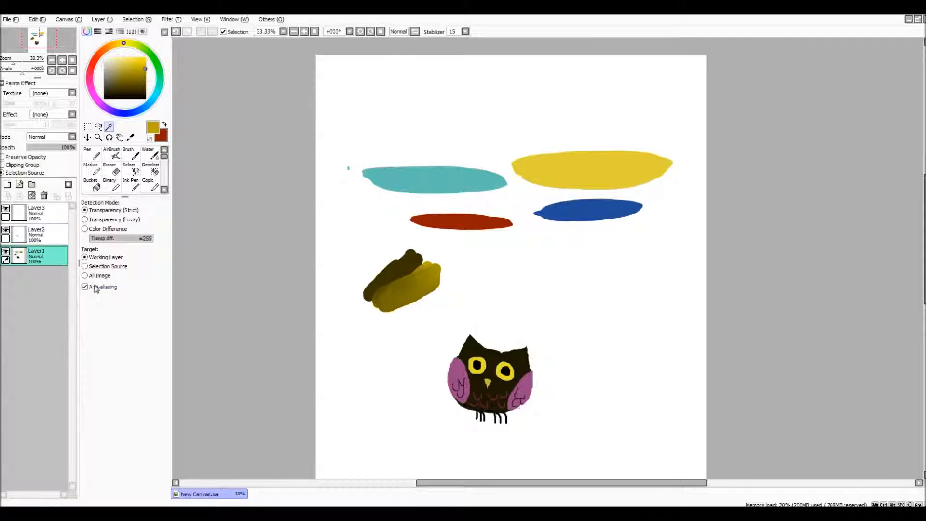
left_click(498, 385)
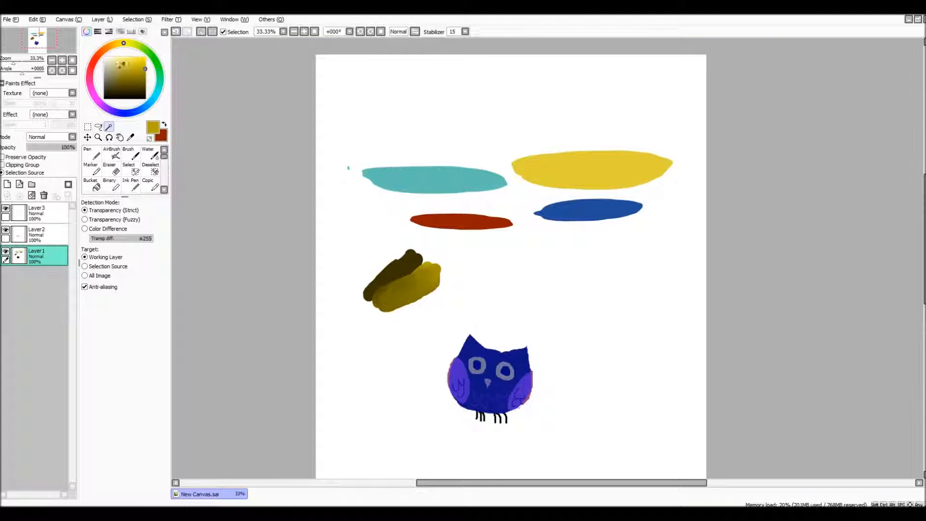
left_click(136, 19)
left_click(135, 31)
Step: With Layer3 active, apply the Working Layer wand to the owl and beside the teal blob, toggle Layer3's visibility, and clear each selection
left_click(46, 213)
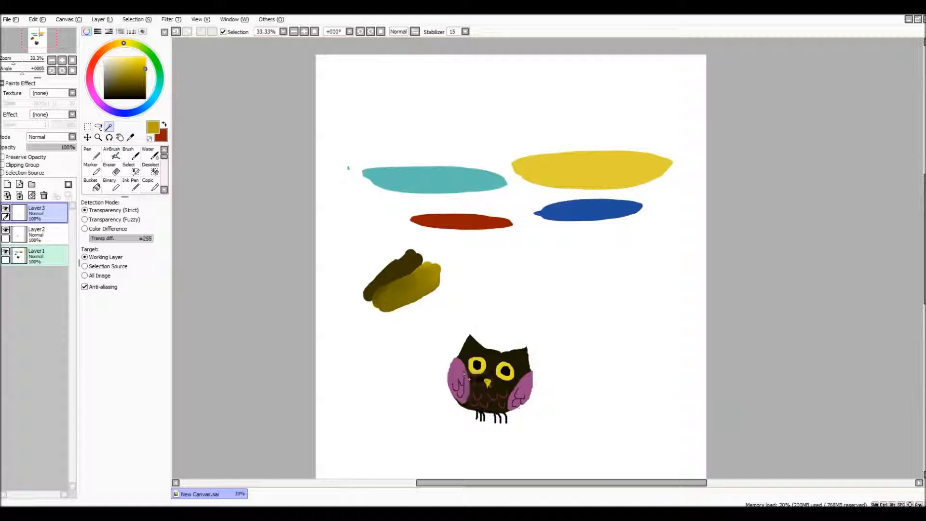
left_click(487, 383)
left_click(5, 211)
left_click(5, 210)
left_click(6, 210)
left_click(6, 210)
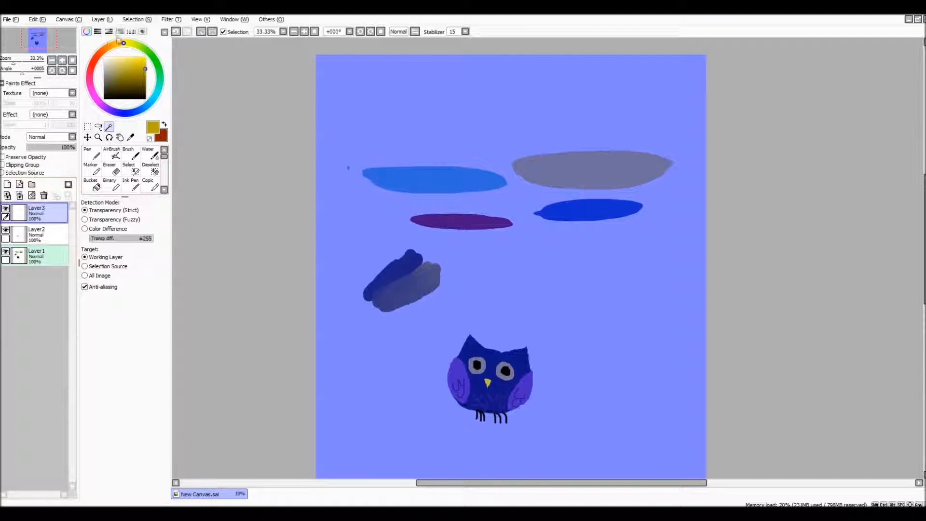
left_click(137, 19)
left_click(136, 31)
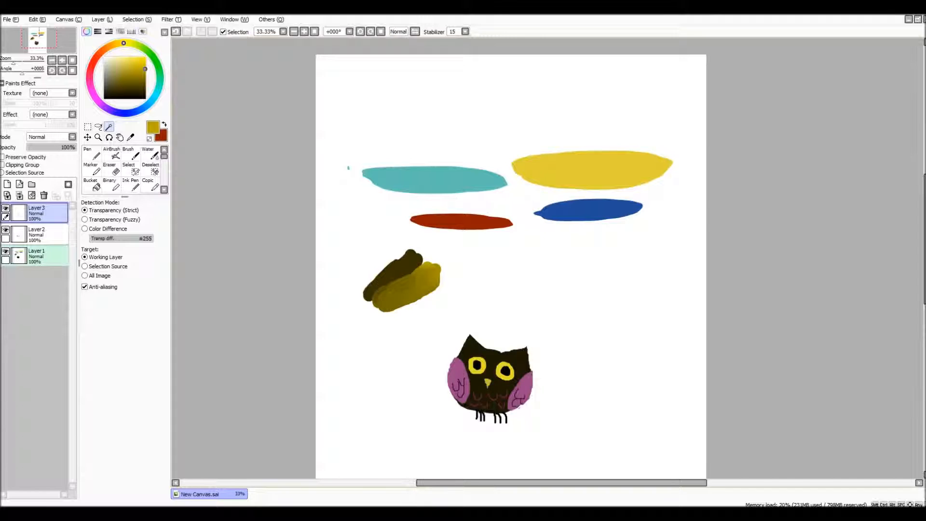
left_click(342, 175)
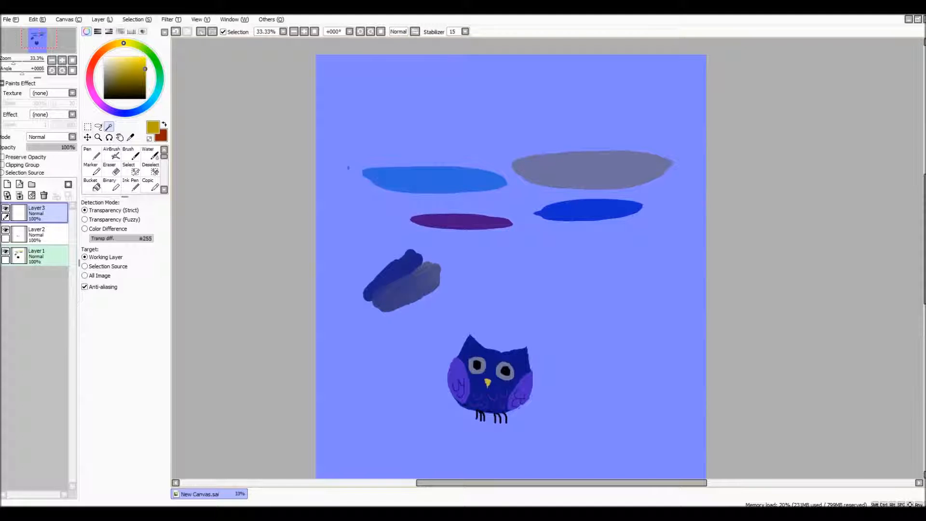
left_click(137, 19)
left_click(136, 31)
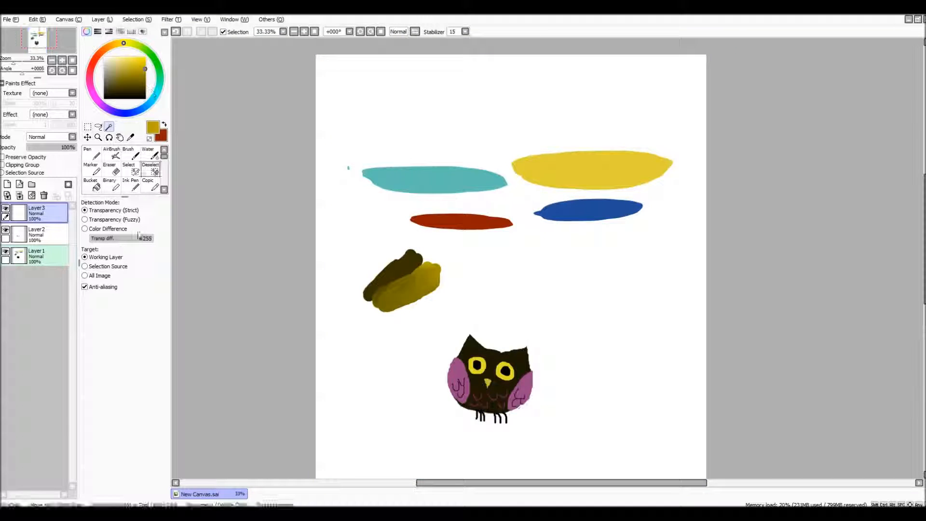
Step: Return to Layer1, apply the Working Layer wand to the owl's eye, and clear the selection
left_click(57, 264)
left_click(509, 373)
left_click(137, 19)
left_click(136, 31)
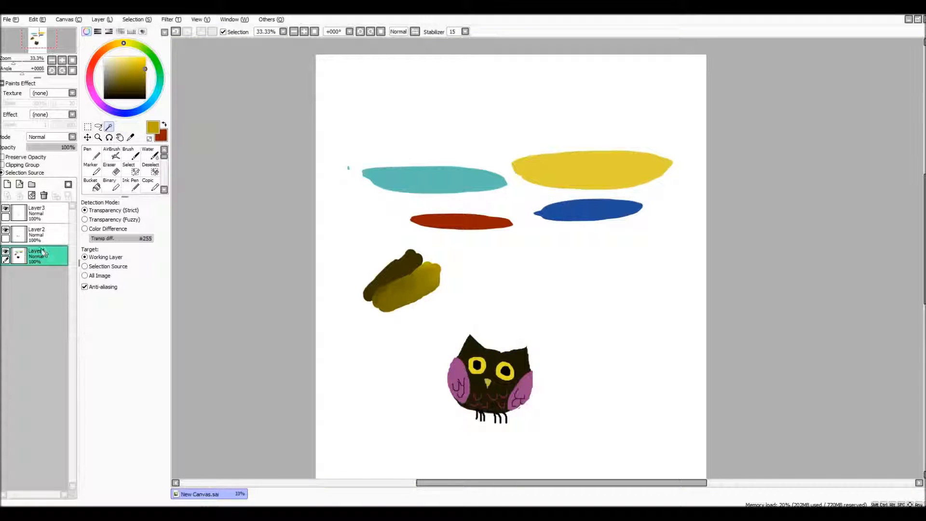
Step: From Layer3 with Selection Source as the target, select the teal and red blobs, olive strokes, owl and blank background, then clear the selection
left_click(85, 267)
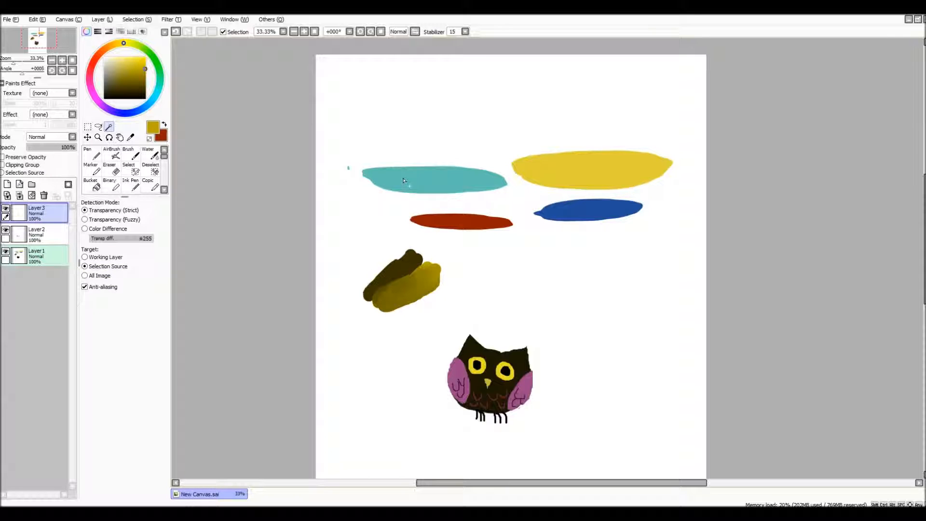
left_click(434, 180)
left_click(459, 223)
left_click(407, 288)
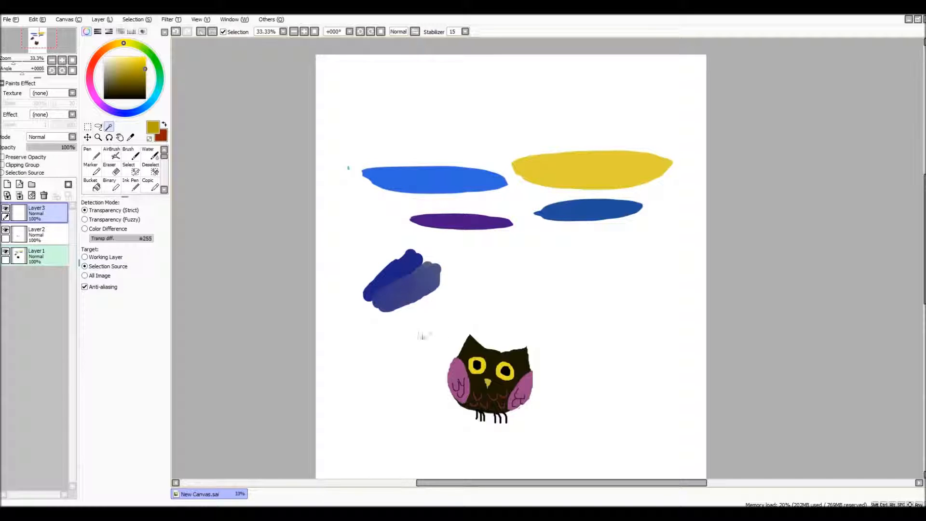
left_click(470, 373)
left_click(534, 232)
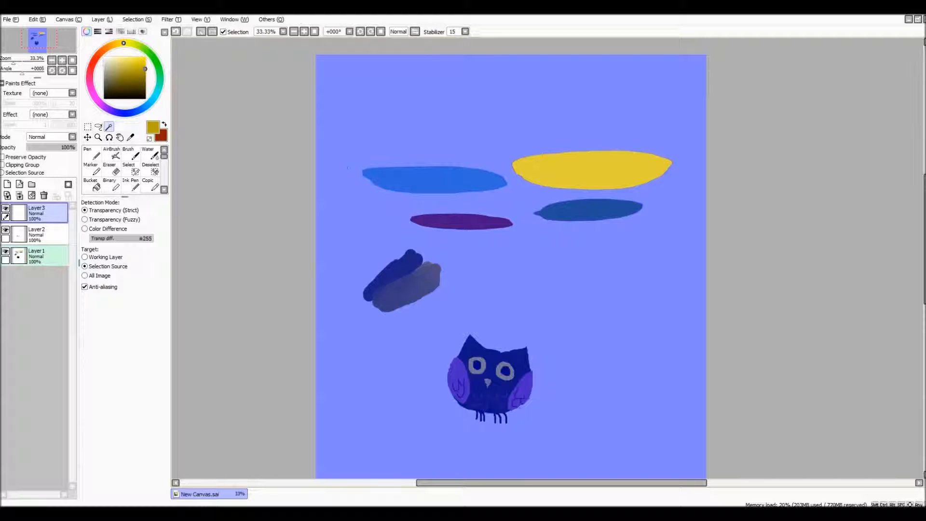
left_click(133, 19)
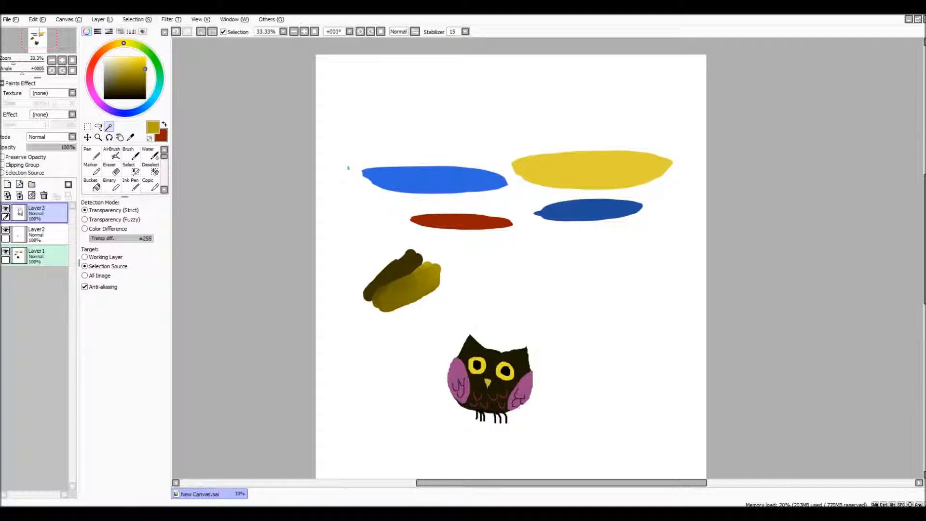
Step: From Layer3 with Selection Source as the target, add the yellow, dark blue and red blobs, olive strokes and owl to the selection, then clear it
left_click(49, 258)
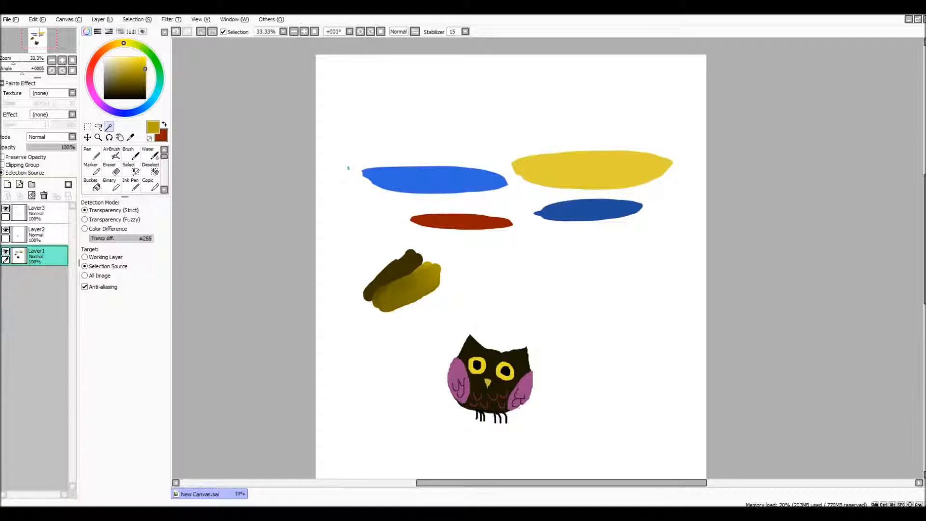
left_click(55, 214)
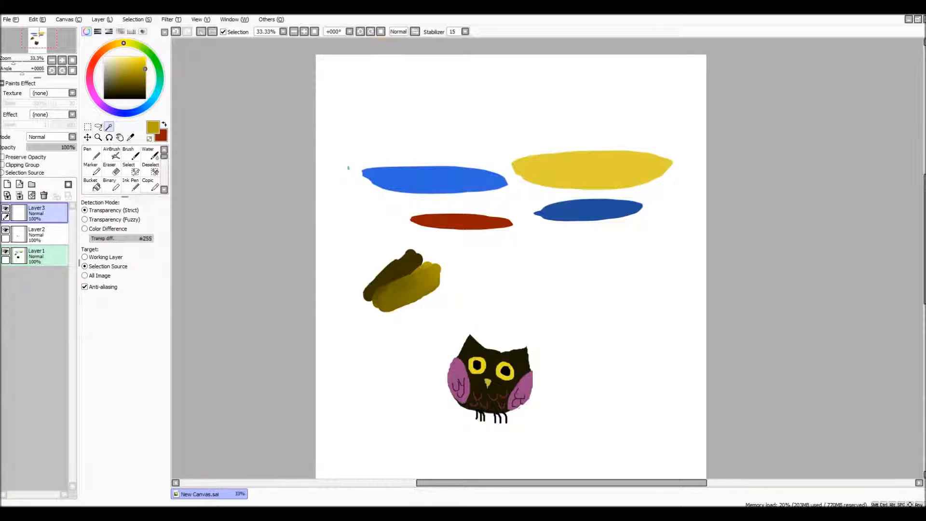
left_click(582, 176)
left_click(564, 210)
left_click(475, 223)
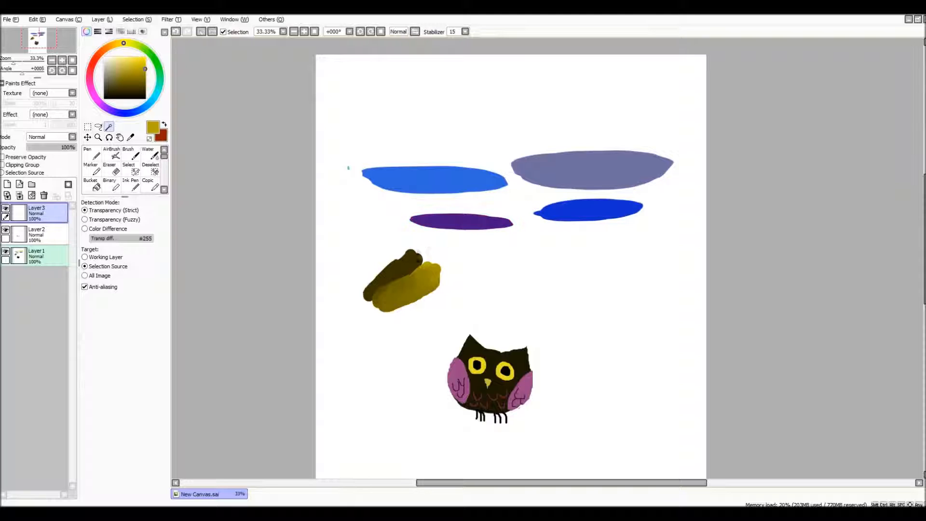
left_click(410, 270)
left_click(475, 353)
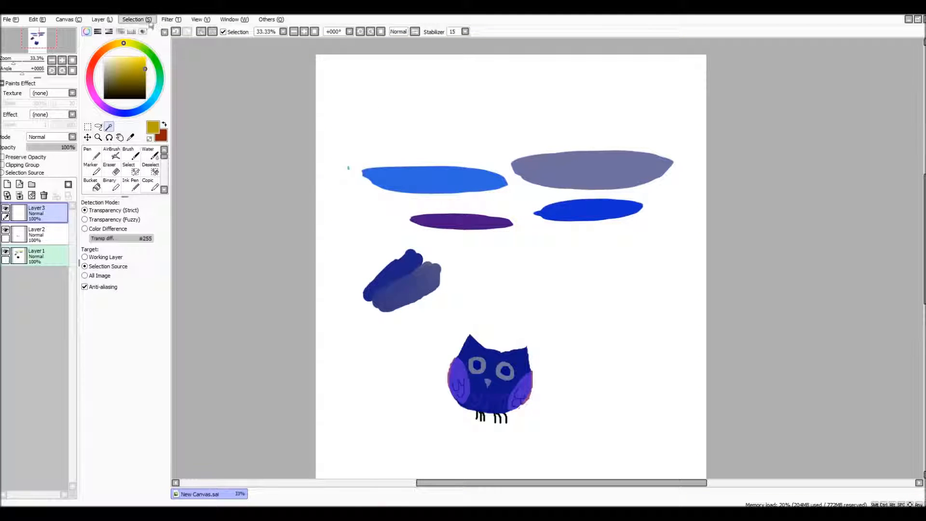
left_click(138, 20)
left_click(138, 31)
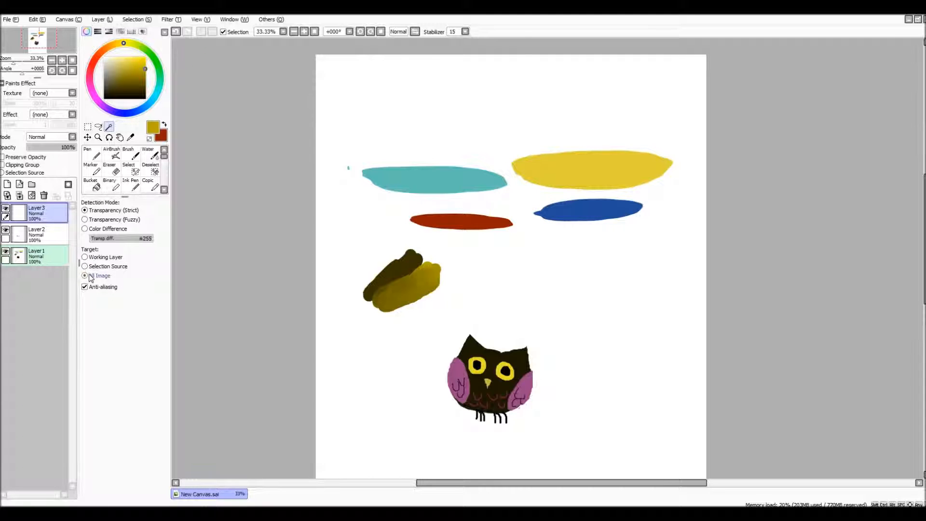
Step: Set the wand's target to All Image and select the painted blobs, the olive strokes and the owl
left_click(360, 206)
left_click(37, 19)
left_click(48, 27)
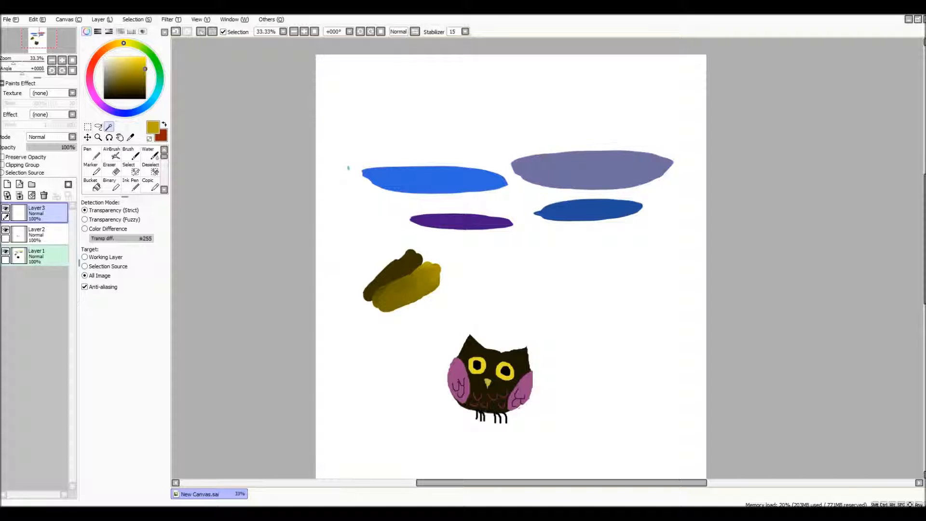
left_click(575, 220)
left_click(478, 372)
left_click(412, 289)
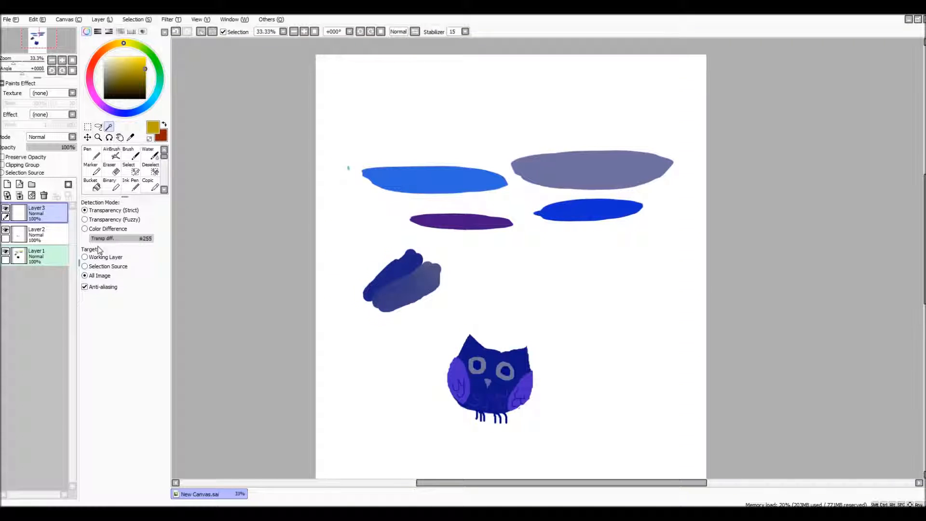
Step: Remove Layer1's Selection Source marking and make Layer3 the active layer again
left_click(37, 255)
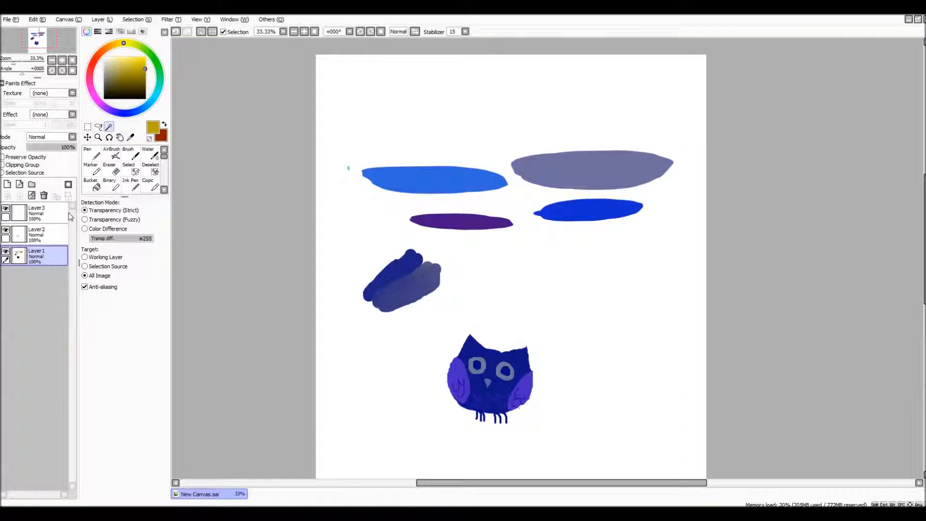
left_click(36, 213)
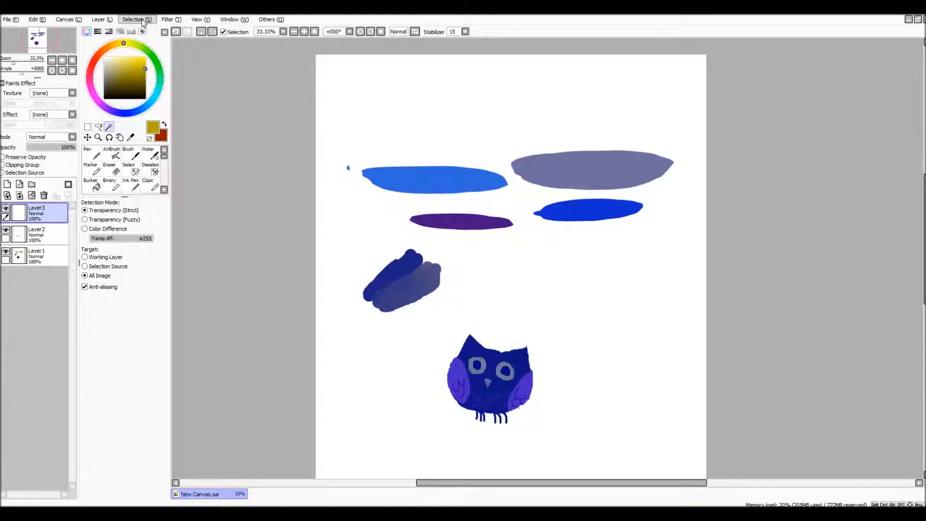
Step: Invert the selection so that it covers the background around the painted shapes, then clear it
left_click(137, 20)
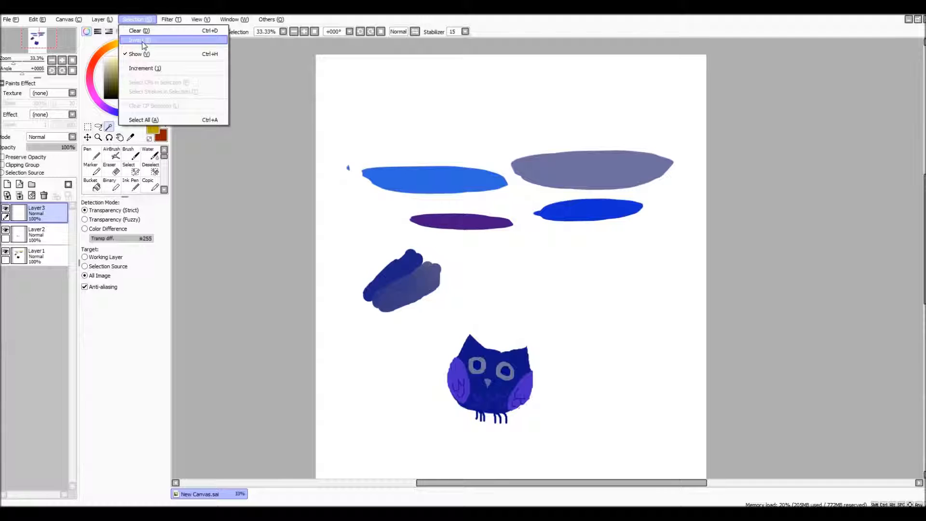
left_click(142, 41)
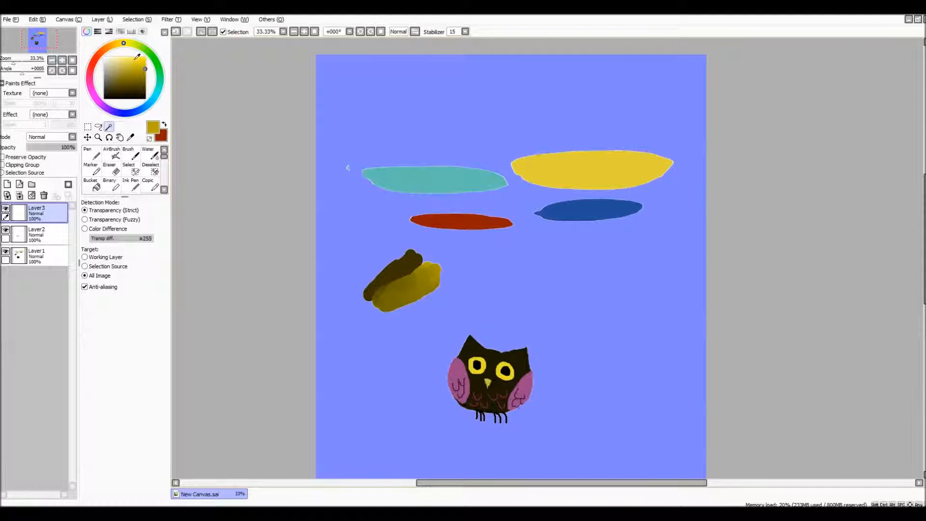
left_click(132, 20)
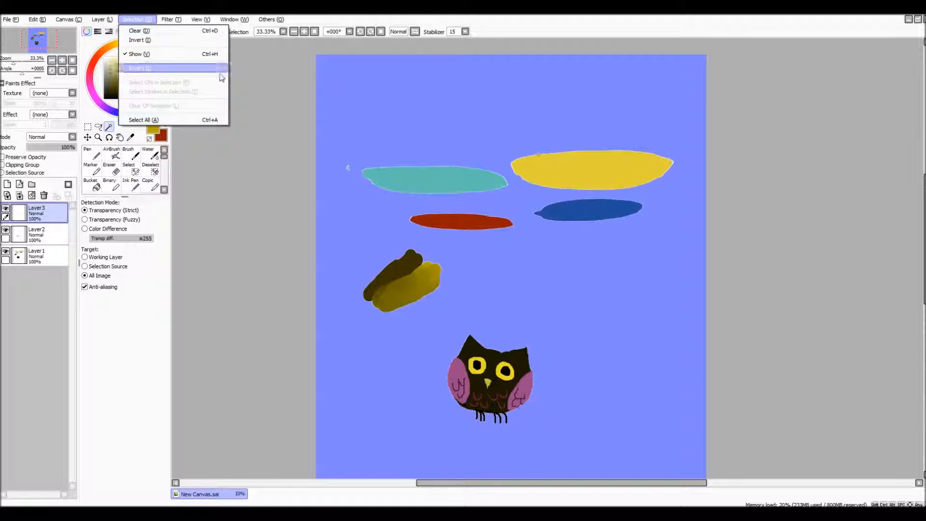
left_click(278, 98)
left_click(137, 19)
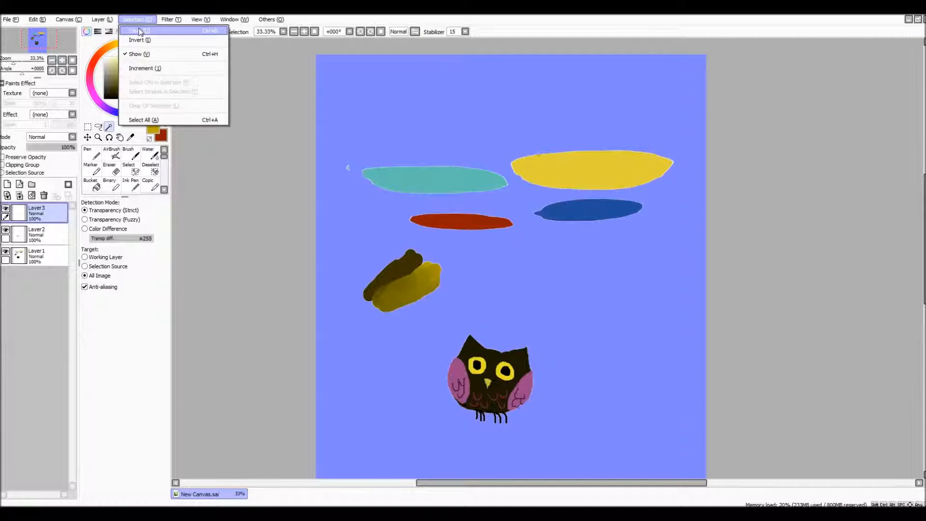
left_click(140, 30)
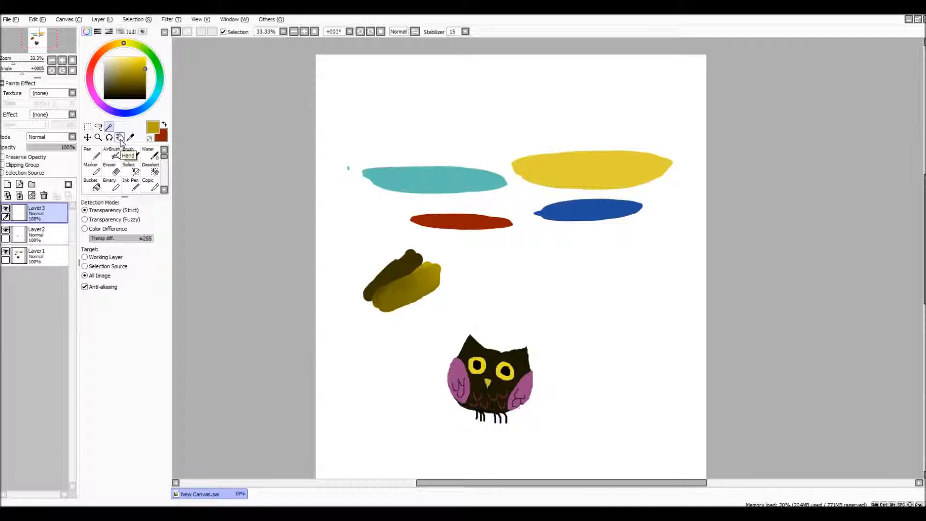
Step: Pan the canvas in several directions with the Hand tool
left_click(120, 139)
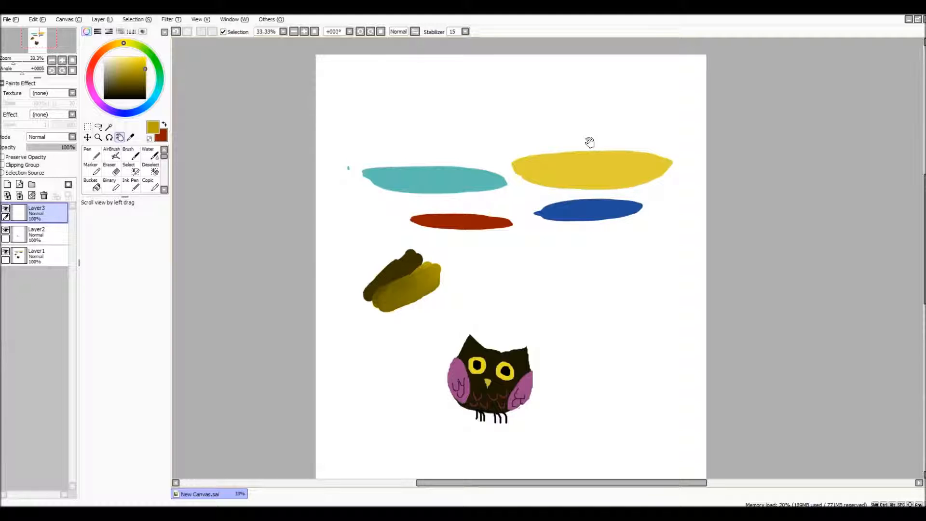
mouse_move(590, 143)
left_mouse_down()
mouse_move(550, 201)
mouse_move(519, 103)
mouse_move(733, 114)
mouse_move(690, 291)
mouse_move(439, 116)
mouse_move(512, 172)
mouse_move(715, 99)
mouse_move(361, 147)
mouse_move(727, 71)
mouse_move(434, 75)
mouse_move(719, 192)
mouse_move(577, 64)
mouse_move(655, 83)
mouse_move(487, 97)
mouse_move(724, 130)
mouse_move(603, 79)
mouse_move(599, 135)
mouse_move(700, 209)
mouse_move(607, 73)
mouse_move(294, 46)
mouse_move(817, 243)
mouse_move(543, 356)
mouse_move(467, 161)
mouse_move(641, 82)
left_mouse_up()
mouse_move(583, 289)
left_mouse_down()
mouse_move(458, 124)
mouse_move(492, 257)
mouse_move(479, 202)
mouse_move(605, 252)
mouse_move(507, 195)
left_mouse_up()
left_click_drag(643, 188, 600, 141)
mouse_move(694, 297)
left_mouse_down()
mouse_move(590, 166)
mouse_move(695, 126)
mouse_move(705, 292)
mouse_move(733, 234)
mouse_move(688, 179)
mouse_move(759, 204)
left_mouse_up()
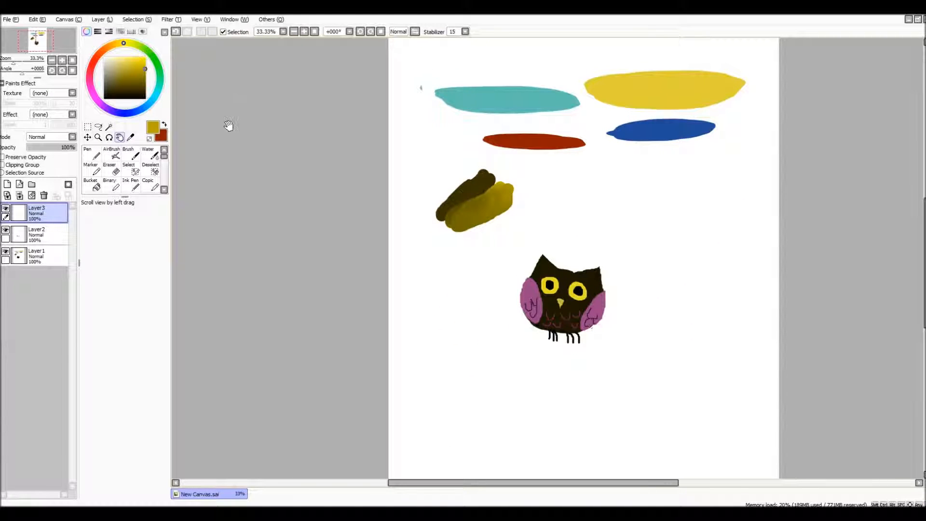
Step: Rotate the canvas view freely back and forth with the Rotate tool, bringing it back to about 0°
left_click(109, 137)
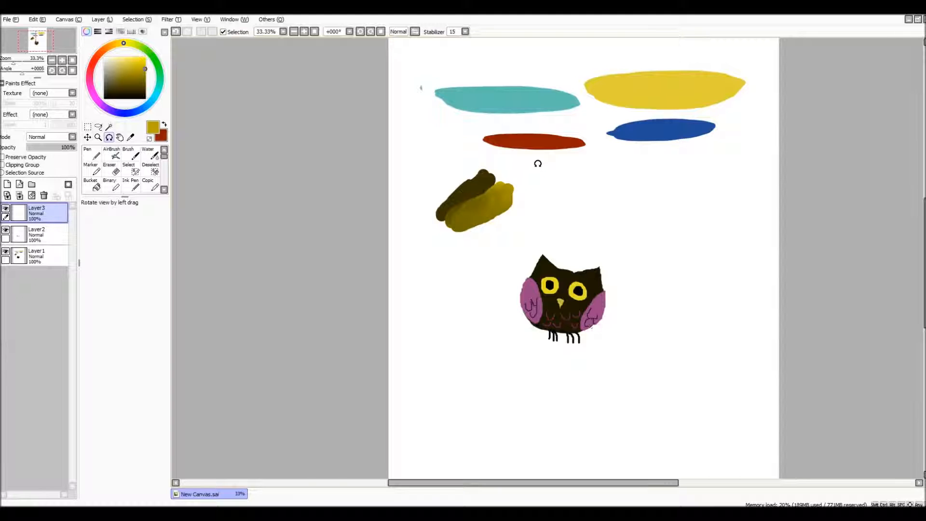
left_click_drag(537, 159, 606, 208)
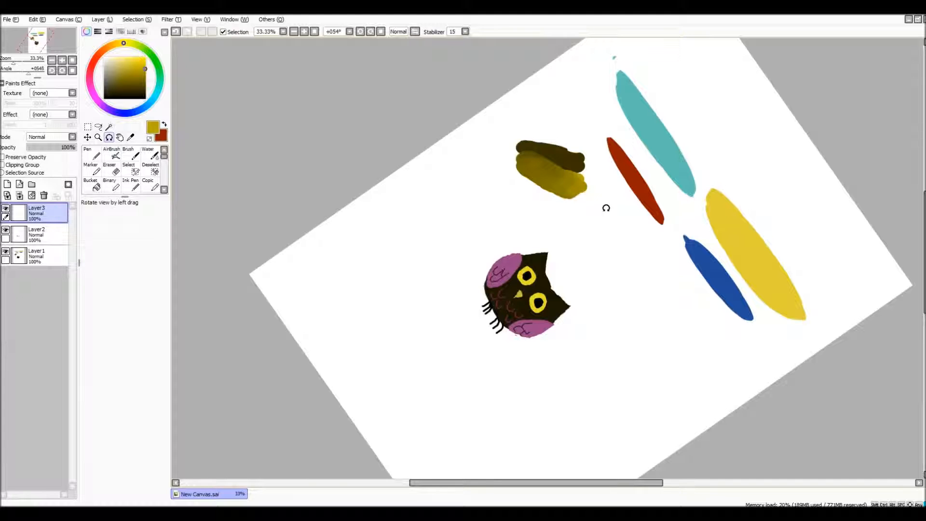
left_click_drag(607, 208, 566, 174)
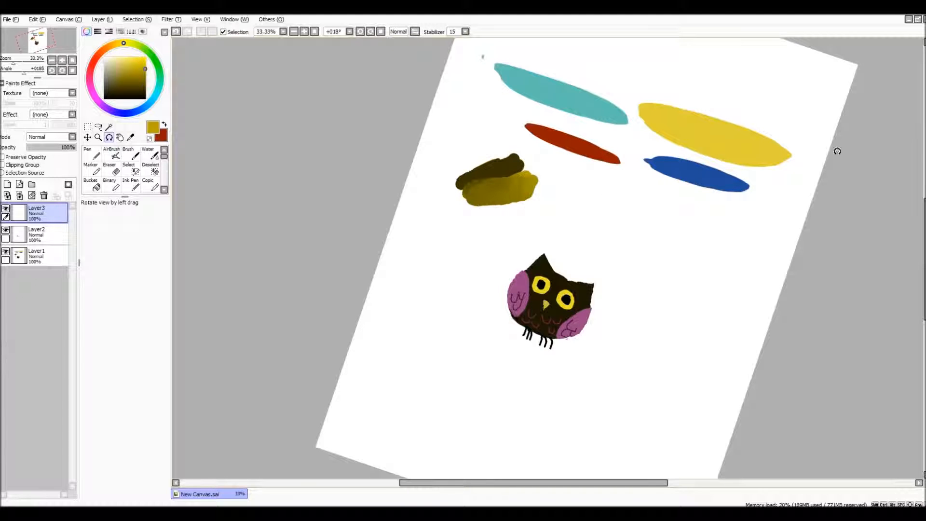
left_click_drag(748, 137, 835, 246)
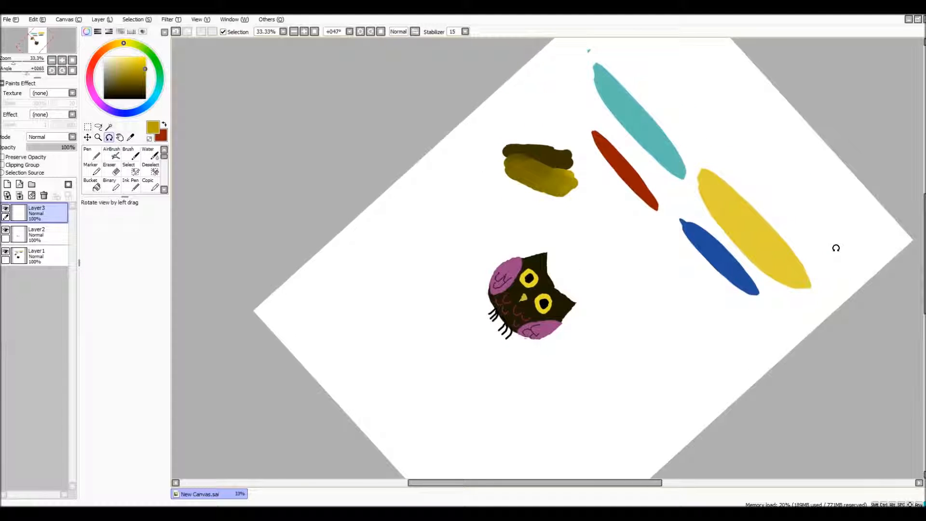
left_click_drag(790, 188, 595, 153)
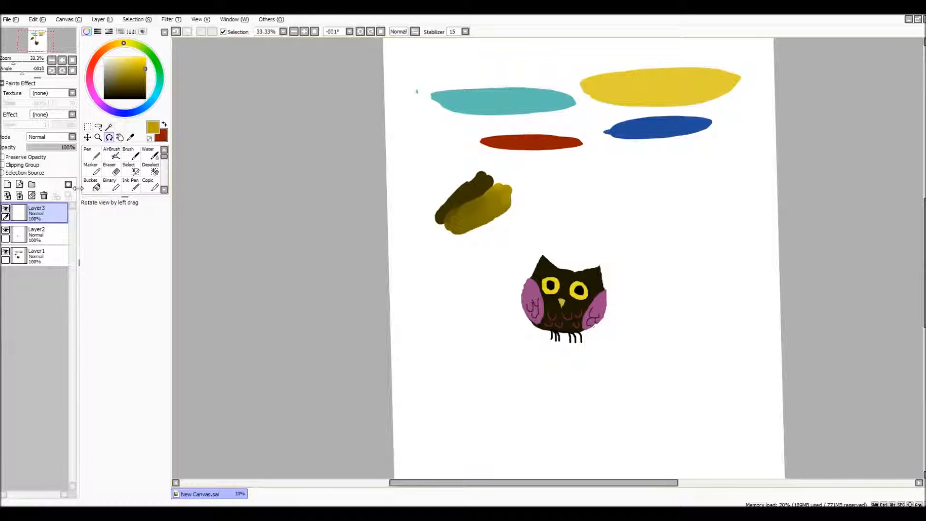
left_click_drag(597, 156, 605, 157)
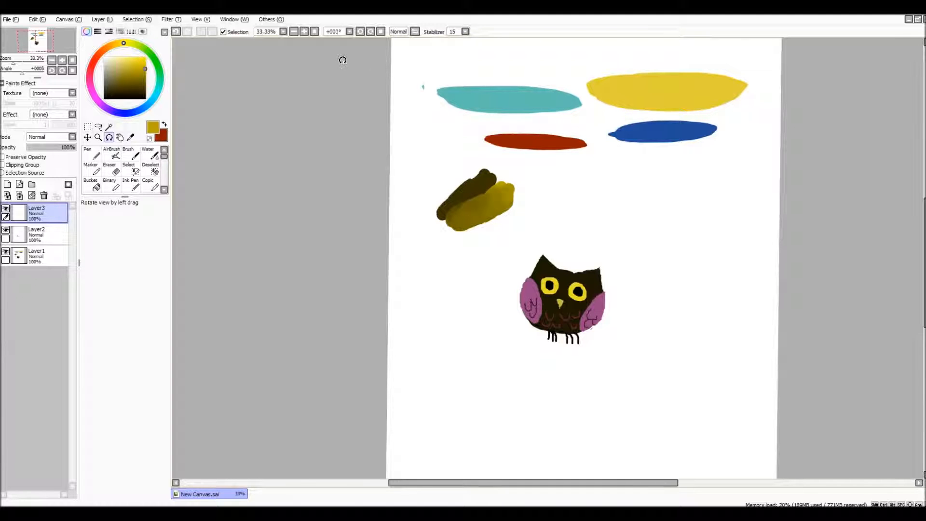
left_click_drag(466, 97, 485, 101)
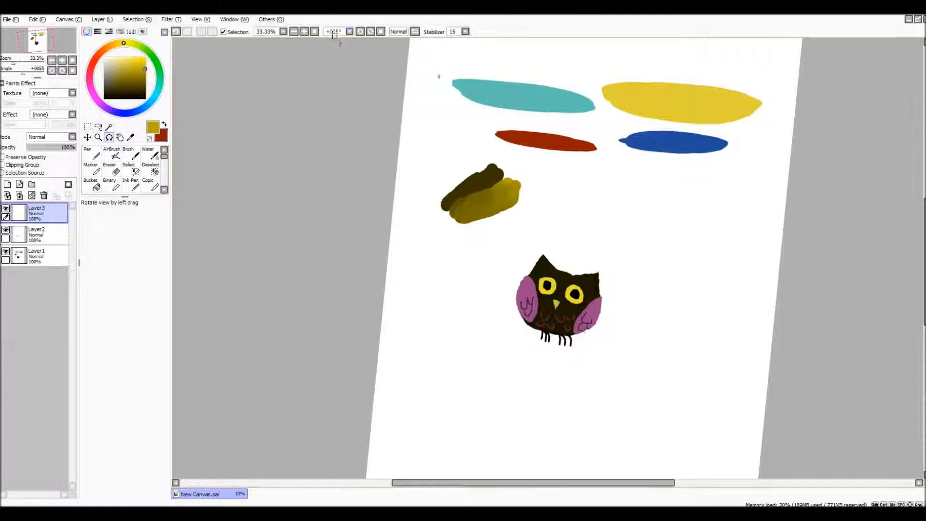
mouse_move(453, 74)
left_mouse_down()
mouse_move(585, 236)
mouse_move(428, 251)
mouse_move(450, 180)
mouse_move(429, 80)
left_mouse_up()
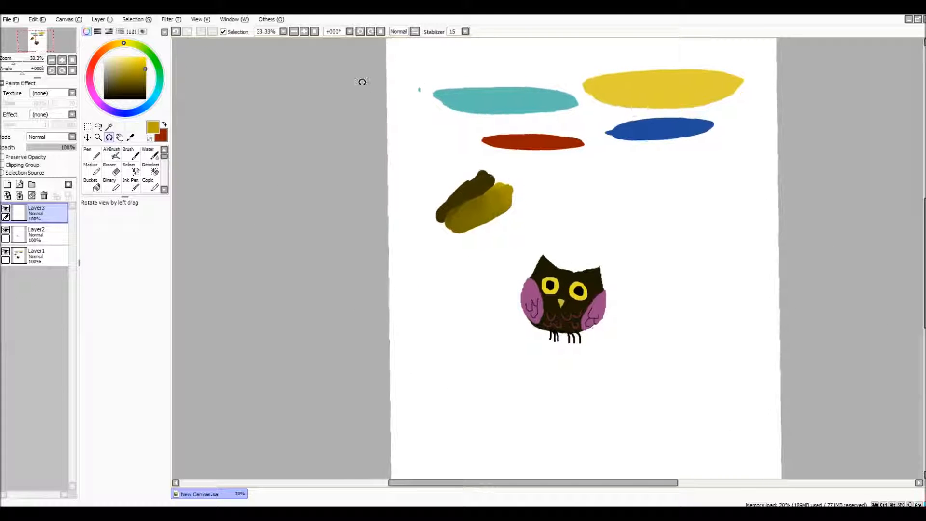
Step: Apply the preset view angles +045°, +090°, +135°, +180° and -135° in turn, then reset the rotation to +000°
left_click(349, 31)
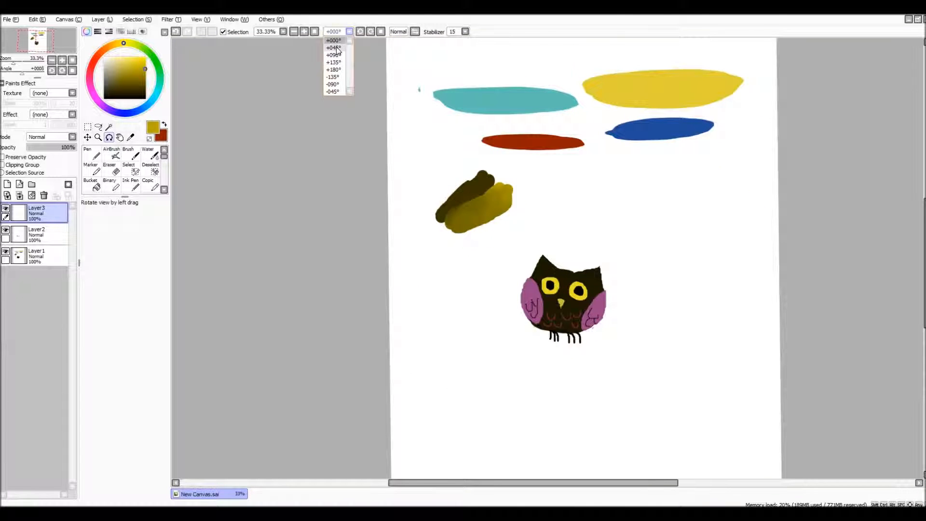
left_click(336, 48)
left_click(349, 32)
left_click(333, 55)
left_click(349, 31)
left_click(334, 63)
left_click(349, 31)
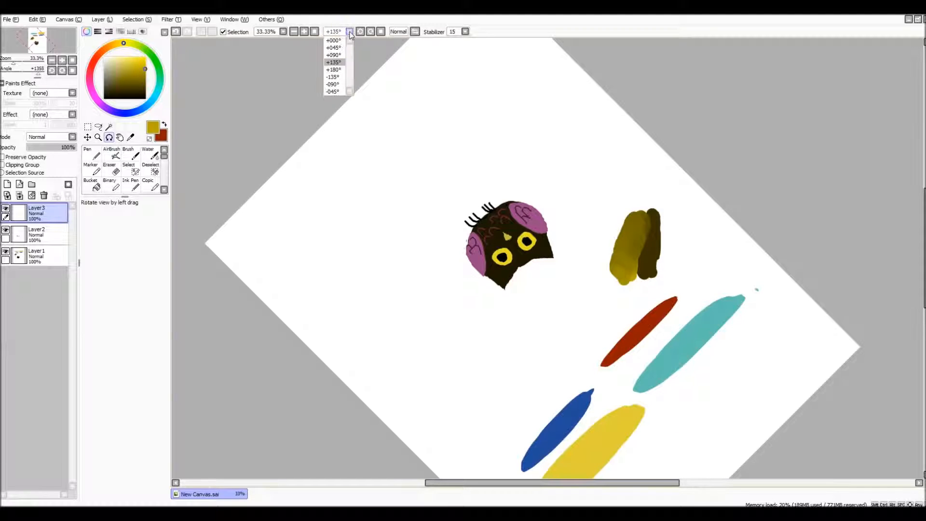
left_click(334, 70)
left_click(350, 31)
left_click(333, 77)
left_click(349, 31)
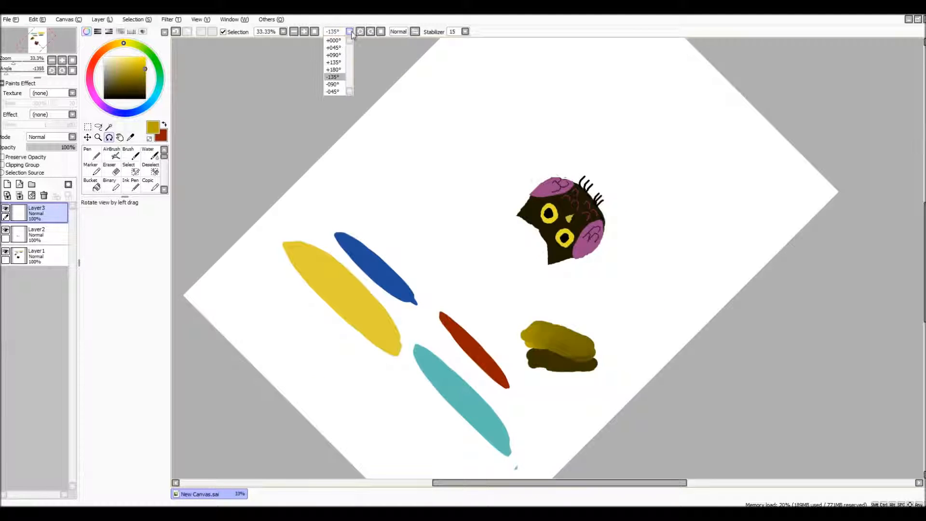
left_click(340, 40)
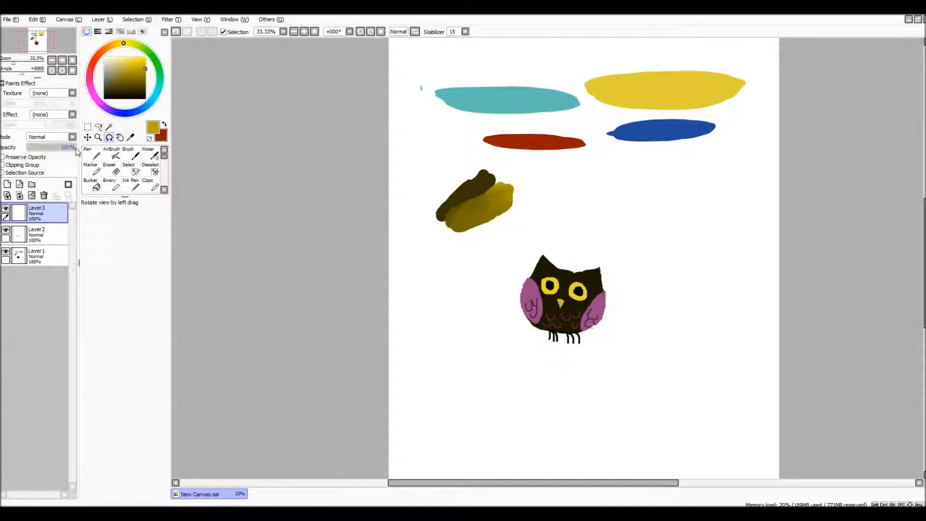
Step: With the Zoom tool in Zoom Out mode, reduce the canvas view to 16.66%
left_click(98, 138)
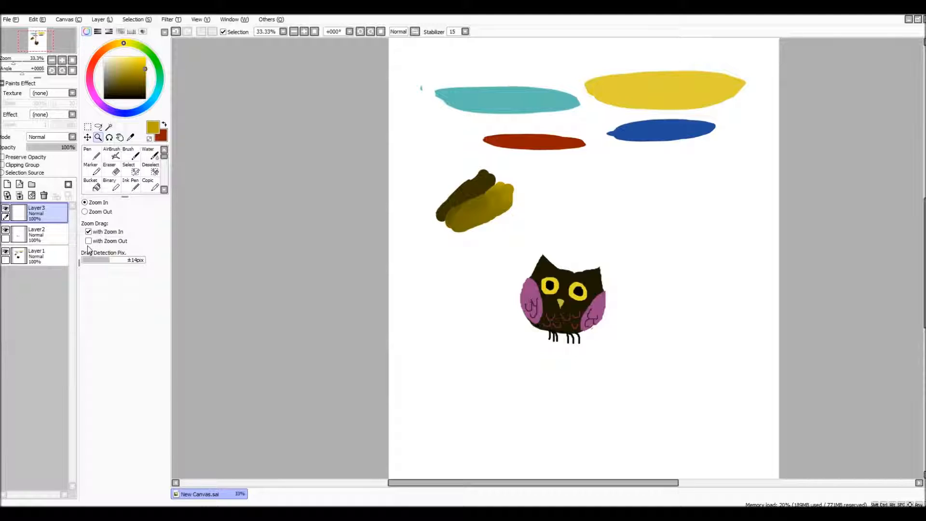
left_click(84, 211)
left_click(533, 189)
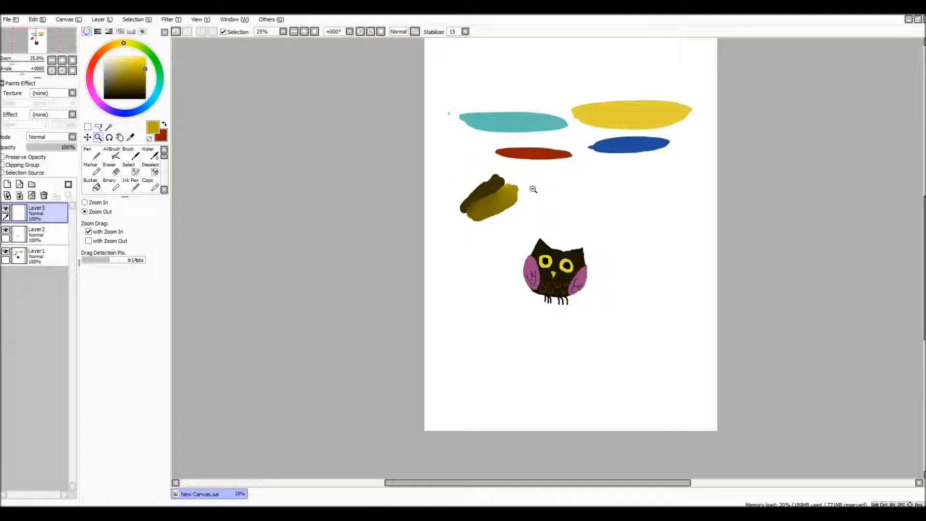
left_click(533, 189)
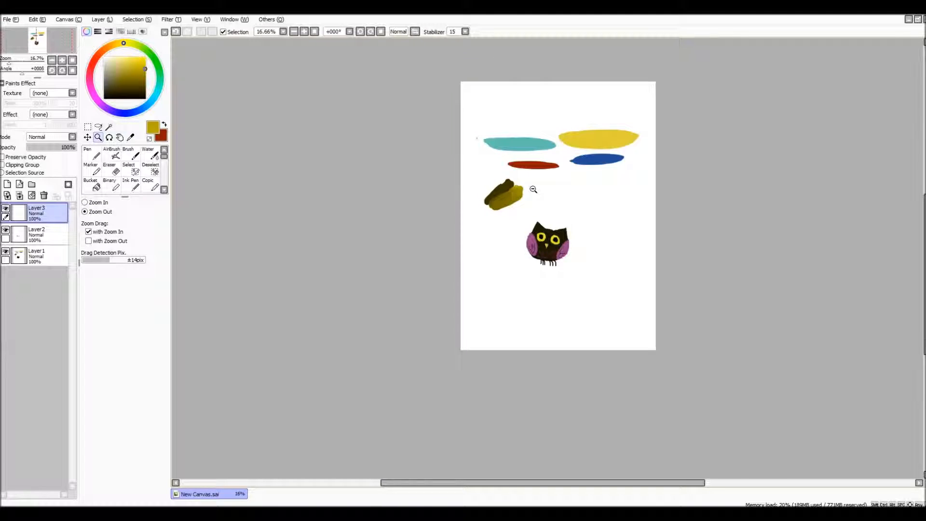
Step: Enlarge the view to 75% in Zoom In mode, then bring it back to 33.33% in Zoom Out mode
left_click(85, 203)
left_click(567, 184)
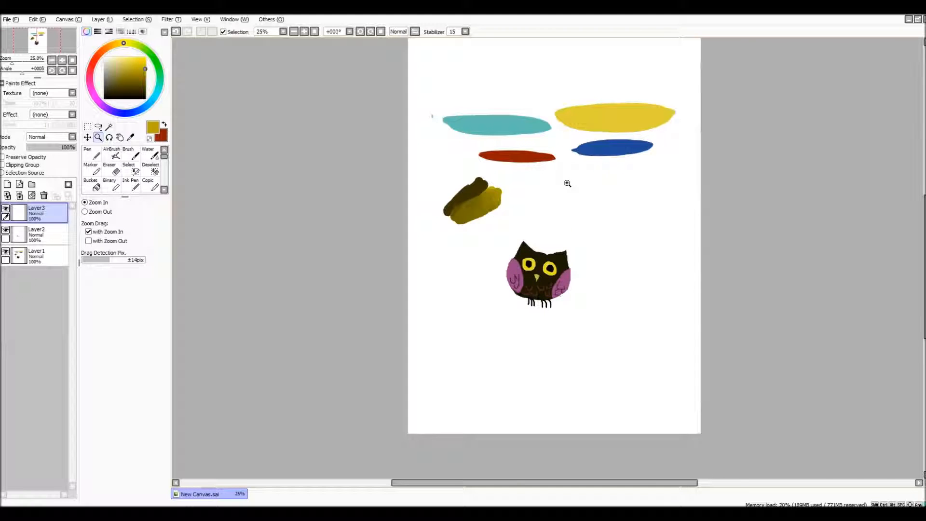
left_click(567, 183)
left_click(567, 183)
left_click(568, 183)
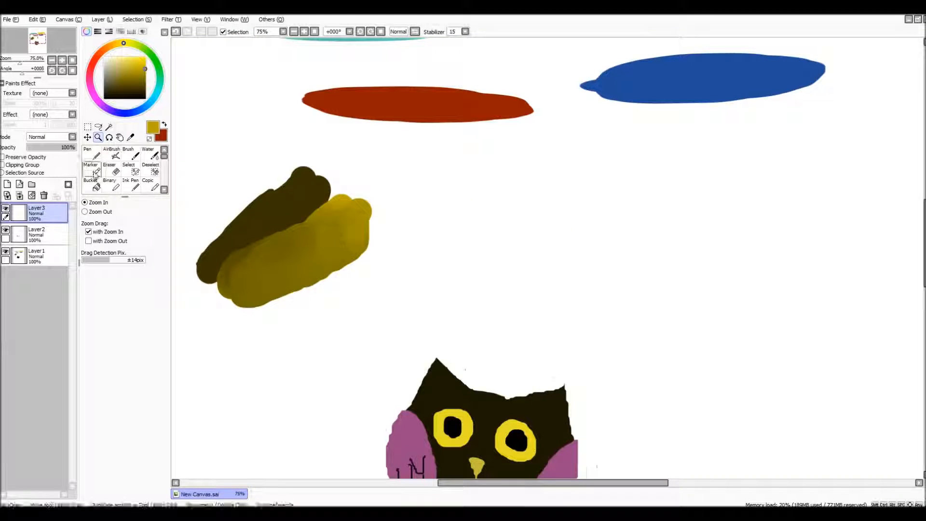
left_click(85, 212)
left_click(421, 232)
left_click(422, 231)
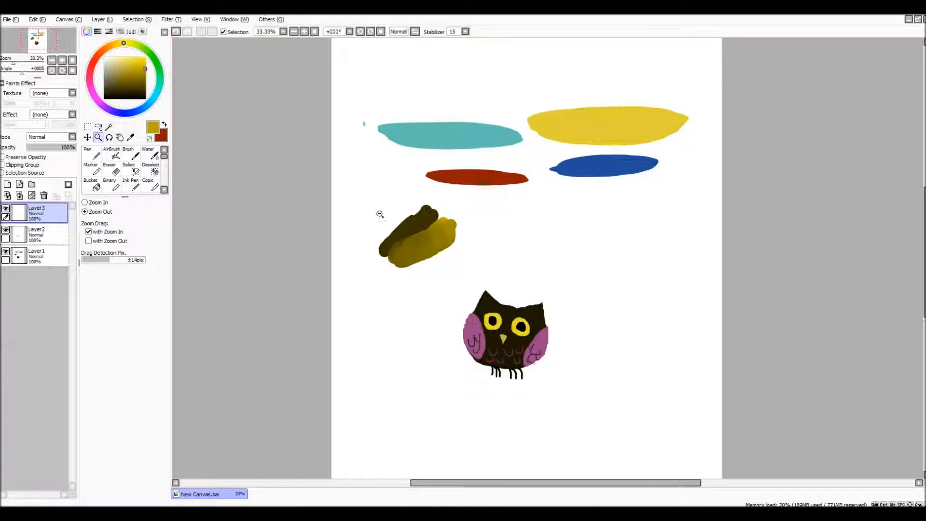
Step: In Zoom In mode, mark out areas around the yellow blob to enlarge the view to about 150%
left_click(86, 204)
left_click_drag(498, 274, 709, 72)
mouse_move(384, 87)
left_mouse_down()
mouse_move(622, 201)
mouse_move(749, 202)
left_mouse_up()
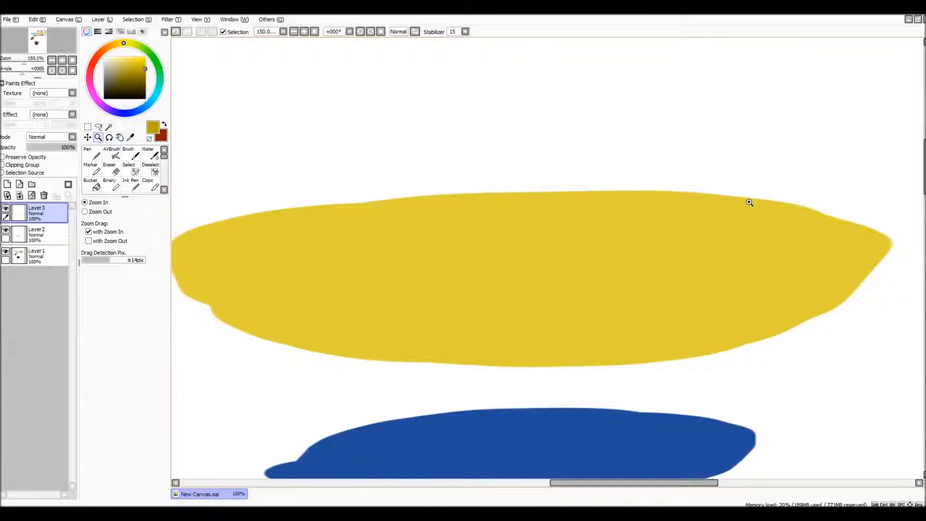
Step: With the Zoom tool in Zoom Out mode, reduce the canvas view to 33.33%
left_click(85, 211)
left_click(743, 309)
left_click(714, 288)
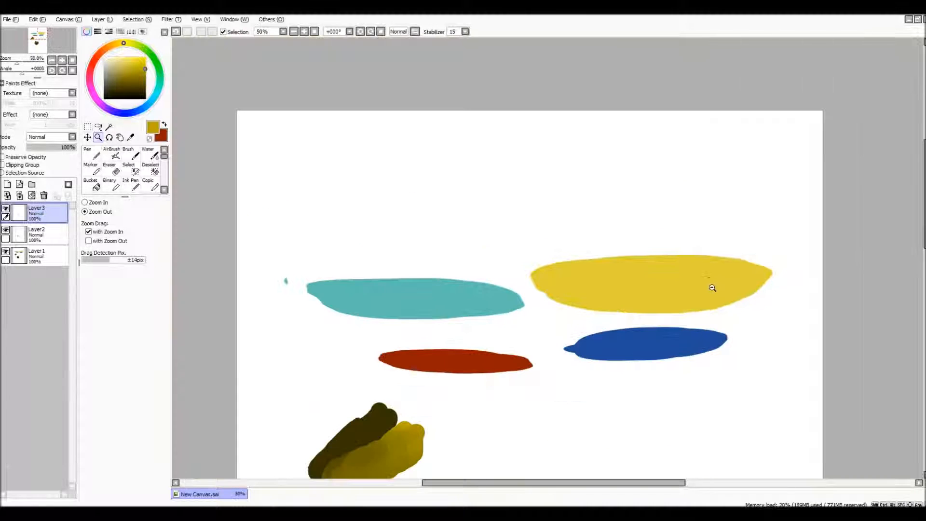
scroll(380, 222, "down", 2)
scroll(528, 236, "up", 2)
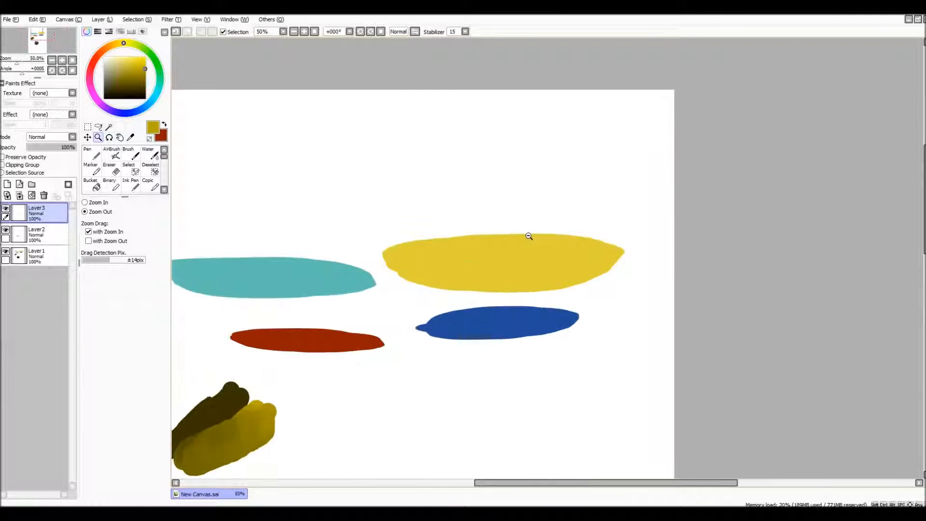
scroll(529, 236, "down", 1)
left_click_drag(611, 483, 566, 475)
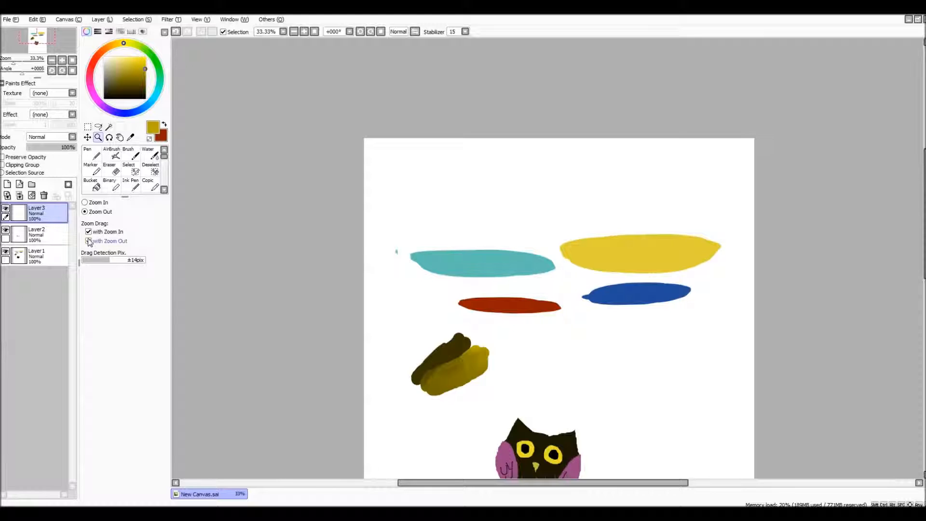
Step: Enlarge the view to about 795% by marking out areas with zoom dragging allowed in Zoom Out mode, then disable that option and return to 33.33%
left_click_drag(441, 257, 634, 376)
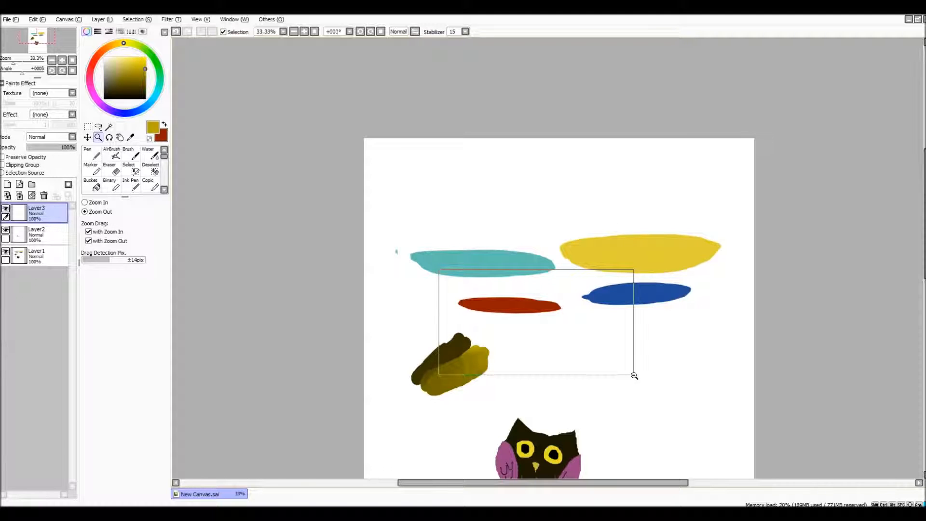
left_click_drag(634, 376, 648, 404)
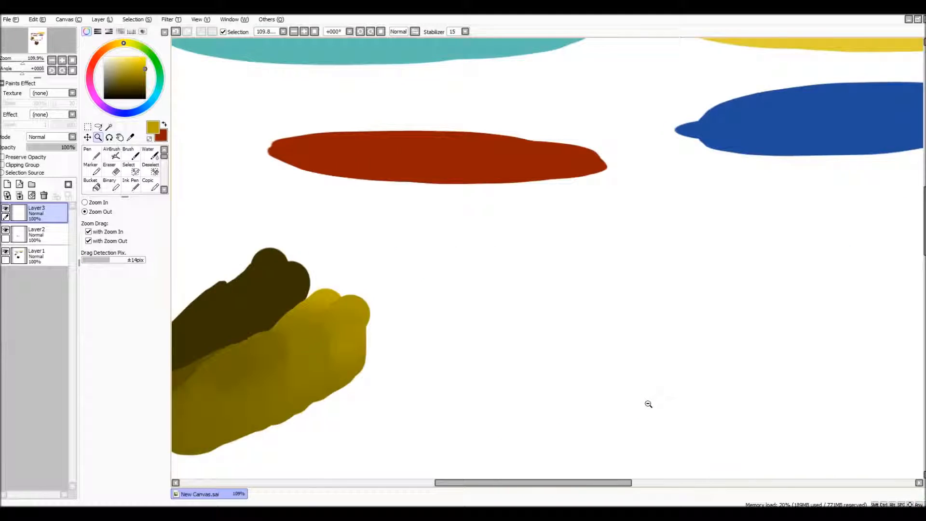
left_click_drag(509, 170, 743, 354)
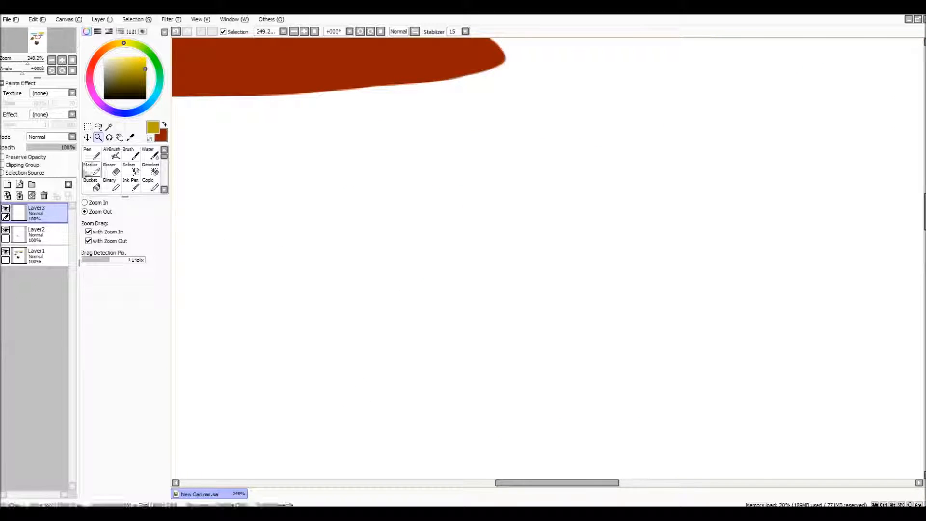
left_click_drag(545, 181, 309, 270)
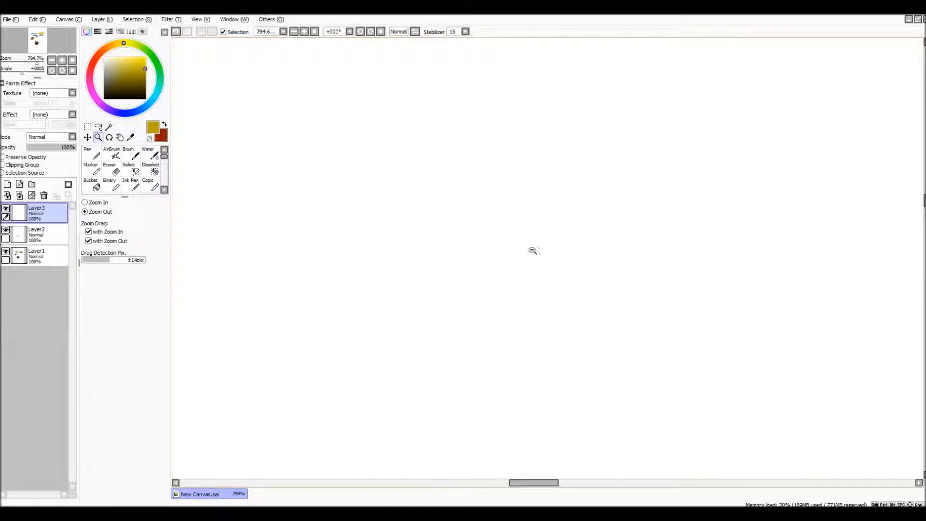
left_click(89, 241)
scroll(662, 223, "down", 15)
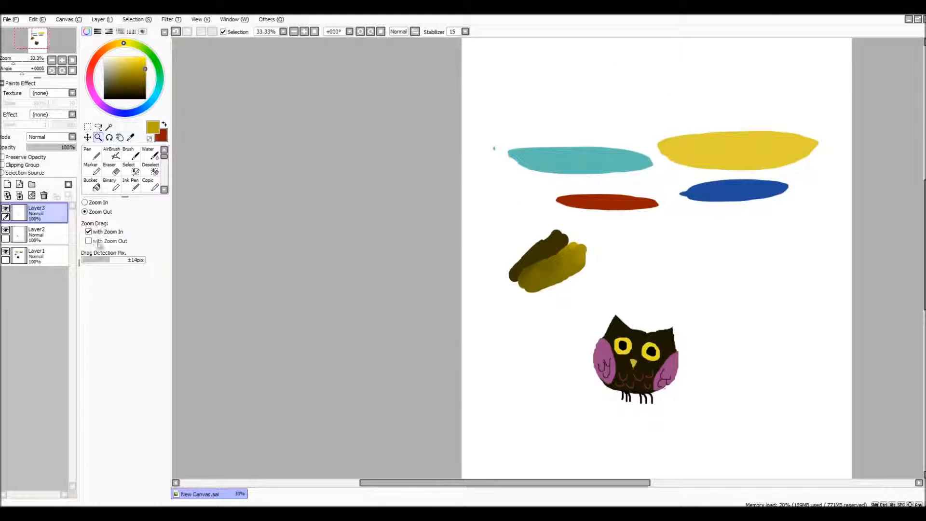
Step: Allow zoom dragging only with Zoom Out and mark out areas around the red blob to enlarge the view to about 283%
left_click(89, 232)
mouse_move(552, 172)
left_mouse_down()
mouse_move(666, 258)
mouse_move(781, 271)
left_mouse_up()
left_click_drag(628, 151, 255, 309)
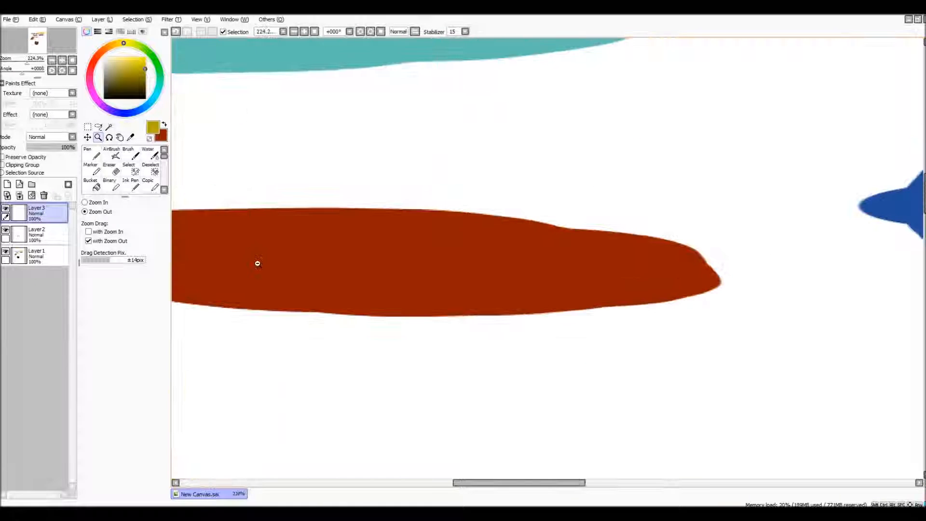
left_click_drag(315, 79, 912, 286)
Step: Allow zoom dragging only with Zoom In, and reduce the view to 33.33% in Zoom Out mode
left_click(88, 232)
left_click(89, 241)
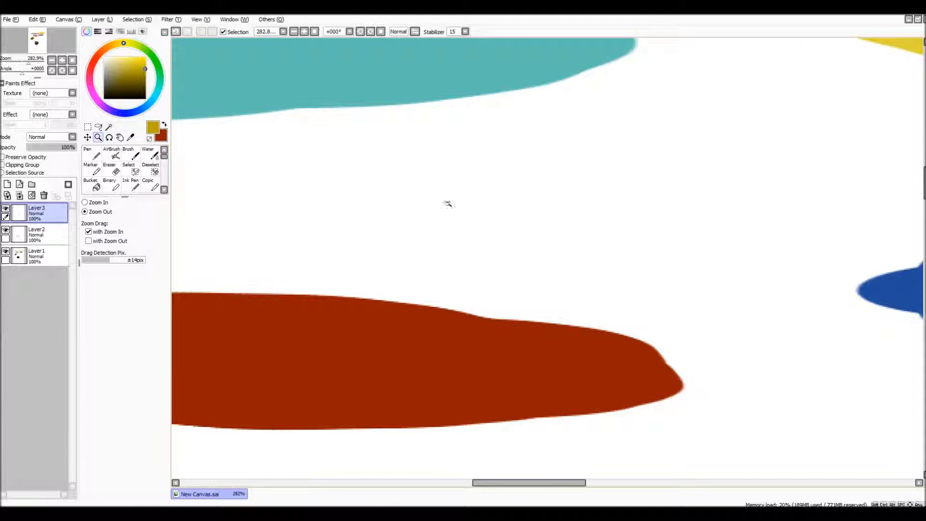
left_click(297, 225)
left_click(316, 219)
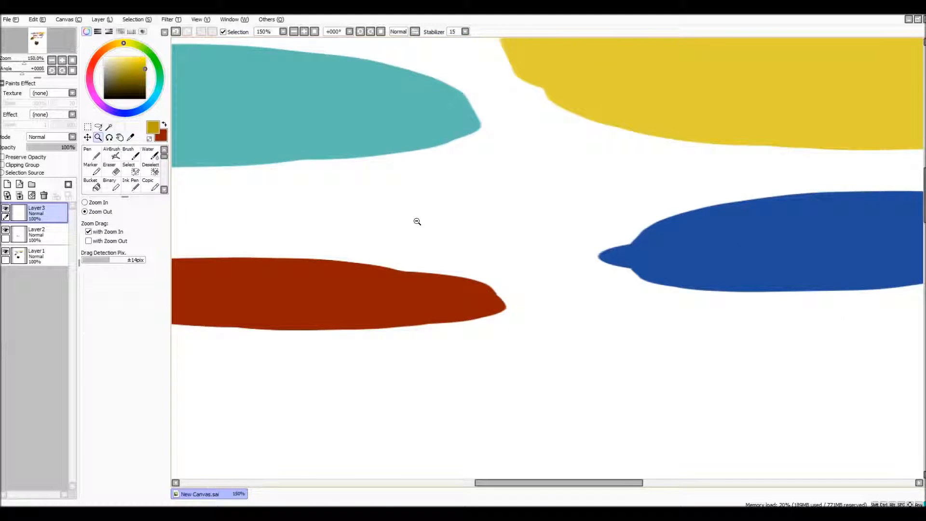
left_click(418, 222)
left_click(418, 222)
left_click(421, 221)
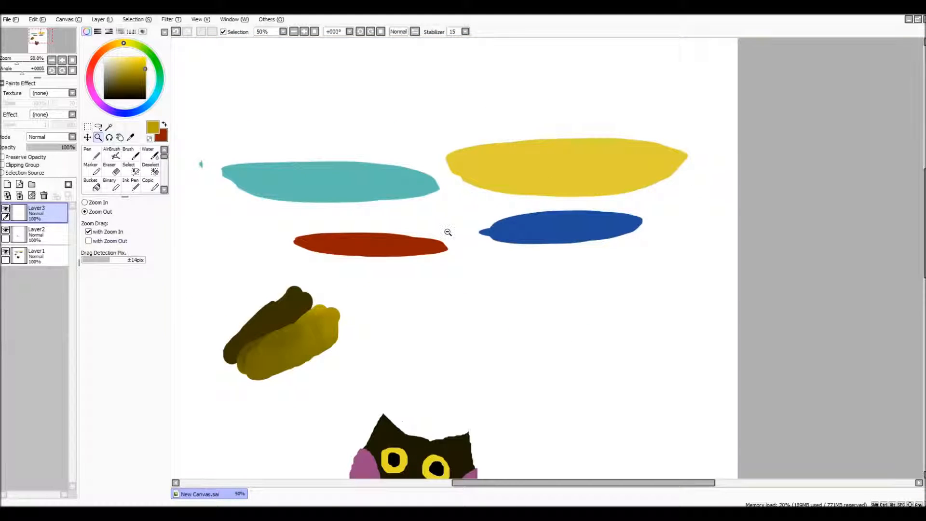
left_click(448, 232)
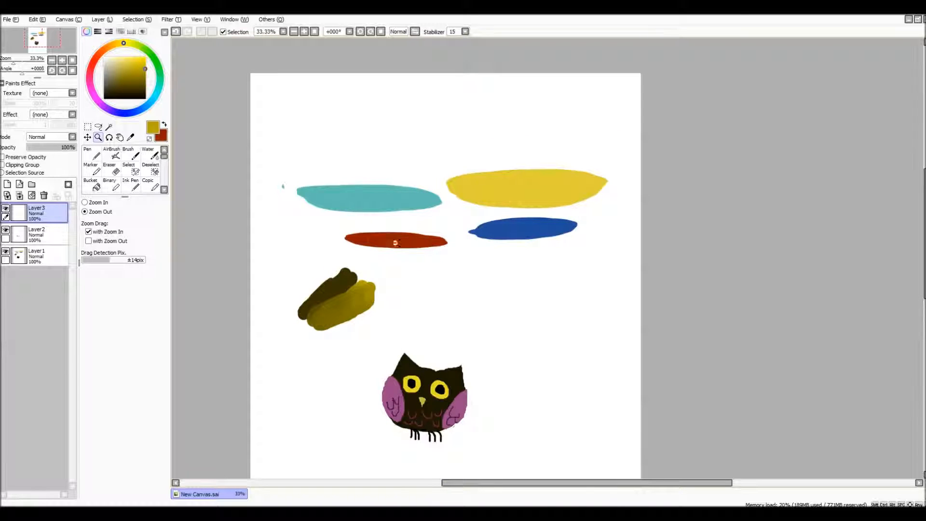
Step: Switch zoom dragging to Zoom Out only and mark out areas near the red blob to enlarge the view to about 676%
left_click(88, 242)
left_click_drag(411, 239, 436, 278)
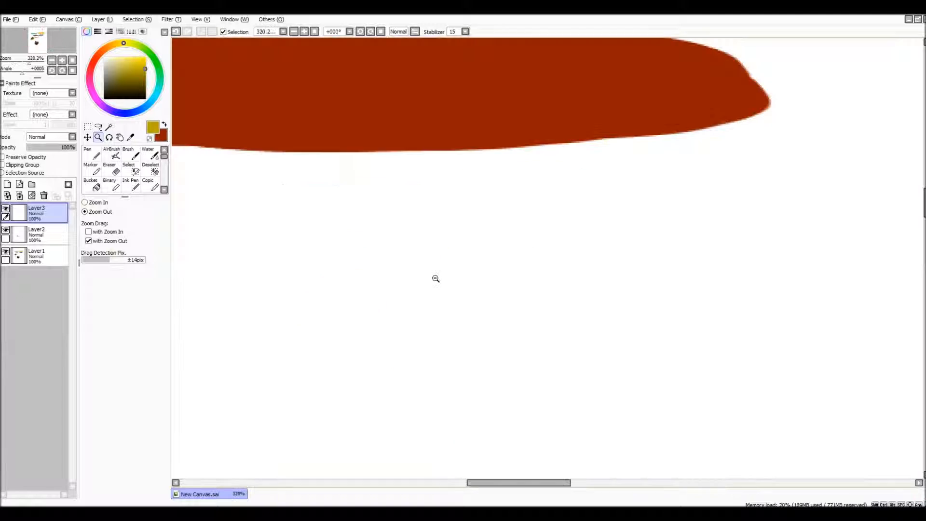
left_click_drag(467, 136, 823, 302)
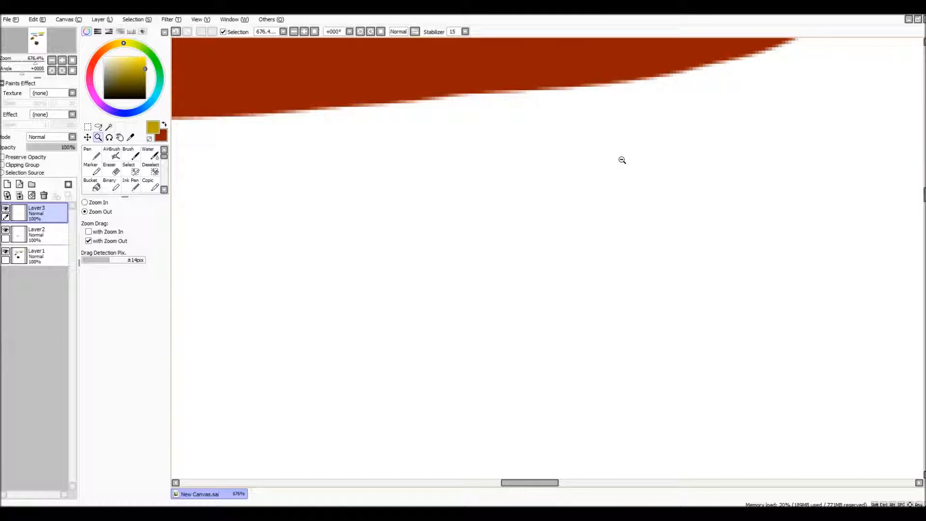
Step: Switch to Zoom In mode, keep zoom dragging off for it, and enlarge the view to 1600%
left_click(88, 232)
left_click(84, 202)
left_click(89, 231)
left_click(327, 206)
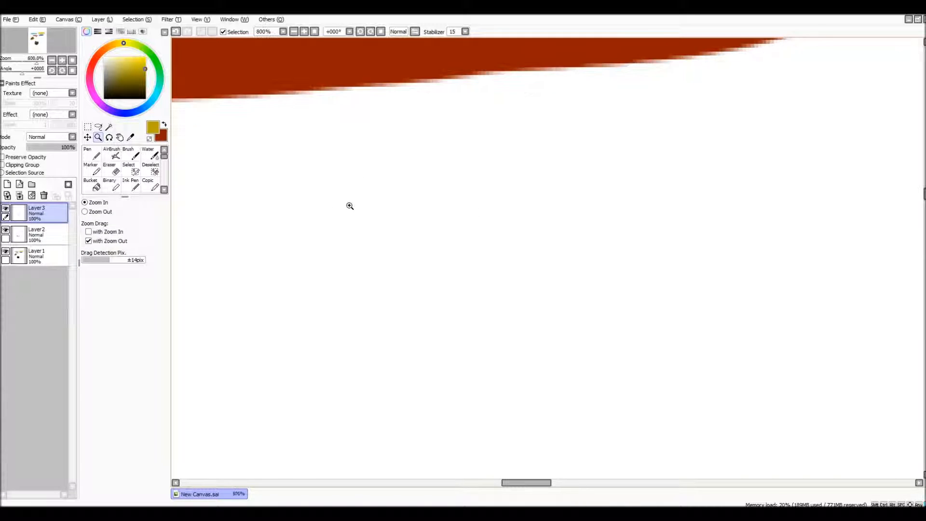
left_click(359, 205)
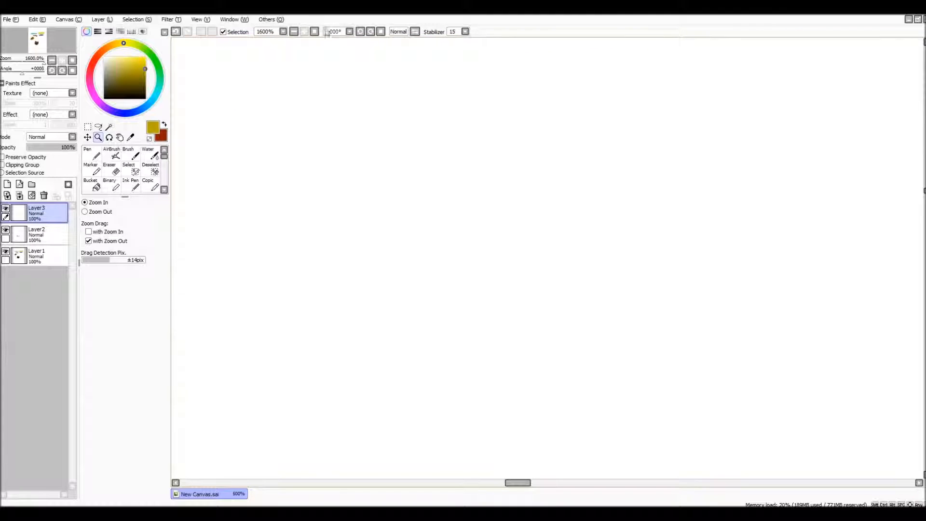
Step: Return to Zoom Out mode and reduce the view until the whole owl and all blobs fit at 33.33%
left_click(85, 212)
left_click(410, 188)
left_click(411, 188)
left_click(410, 187)
left_click(410, 187)
left_click(411, 188)
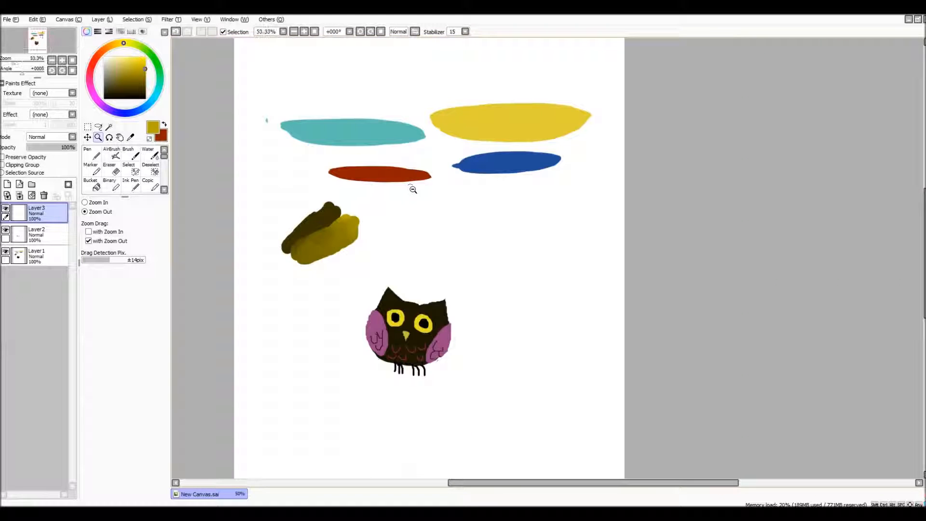
Step: Adjust the Zoom tool's Drag Detection and restore zoom dragging to Zoom In only
left_click_drag(103, 266, 126, 266)
left_click(89, 240)
left_click(88, 240)
left_click(88, 232)
left_click(88, 240)
left_click(400, 174)
left_click(416, 240)
Step: In Zoom In mode, set Drag Detection to ±4 pix and mark out areas on the red blob to enlarge the view to about 586%
left_click(85, 202)
mouse_move(405, 250)
left_mouse_down()
mouse_move(414, 177)
mouse_move(548, 368)
mouse_move(608, 370)
left_mouse_up()
left_click(126, 260)
left_click_drag(126, 261, 90, 261)
left_click_drag(429, 222, 477, 340)
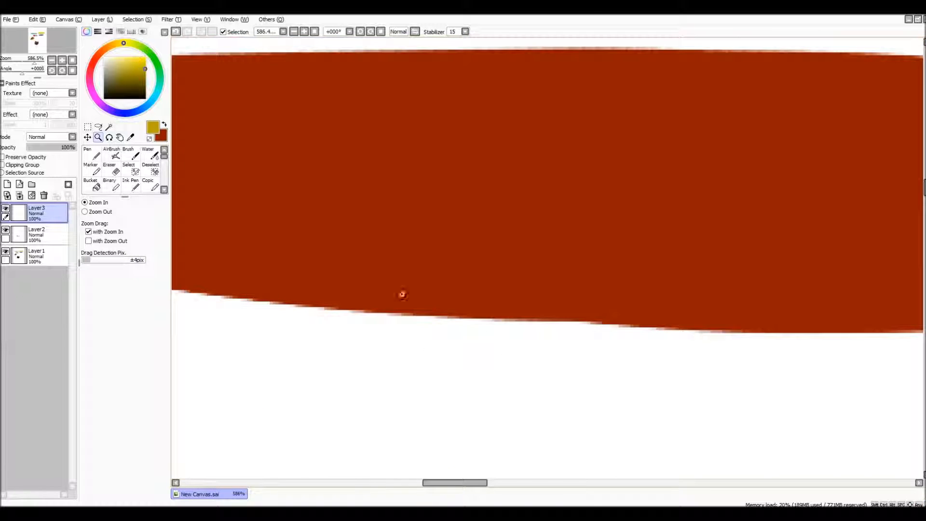
Step: Reduce the view back to 33.33% in Zoom Out mode and center the canvas on the blobs and owl
left_click(85, 211)
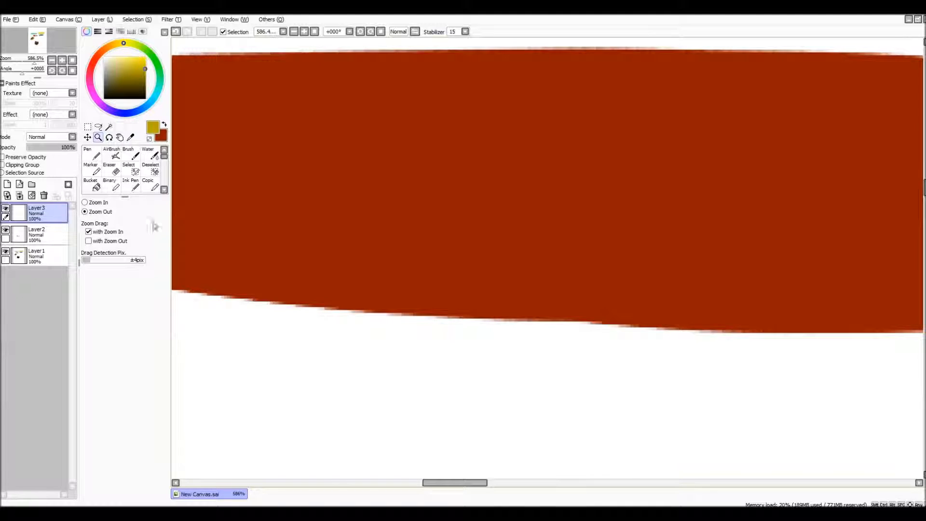
left_click(356, 199)
left_click(585, 258)
left_click(612, 269)
left_click(615, 268)
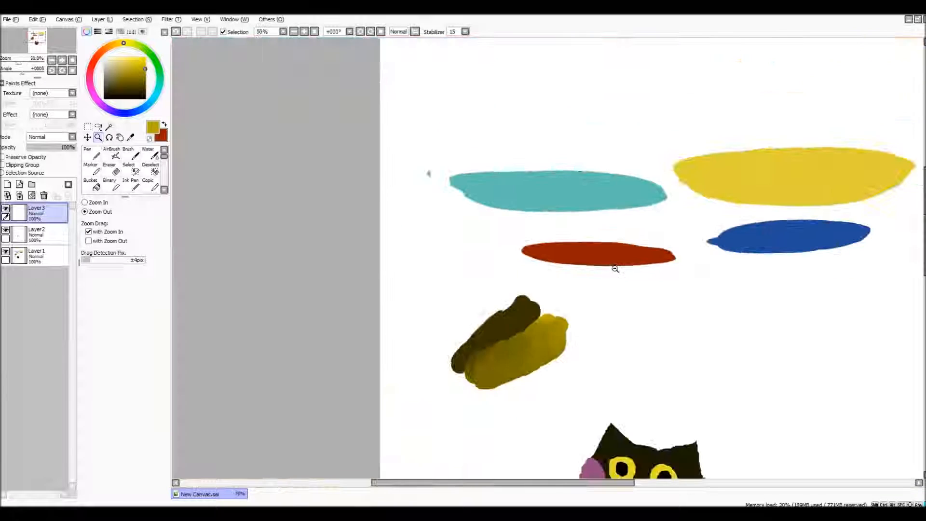
left_click(754, 284)
left_click_drag(565, 481, 626, 484)
scroll(607, 258, "up", 2)
scroll(607, 259, "down", 2)
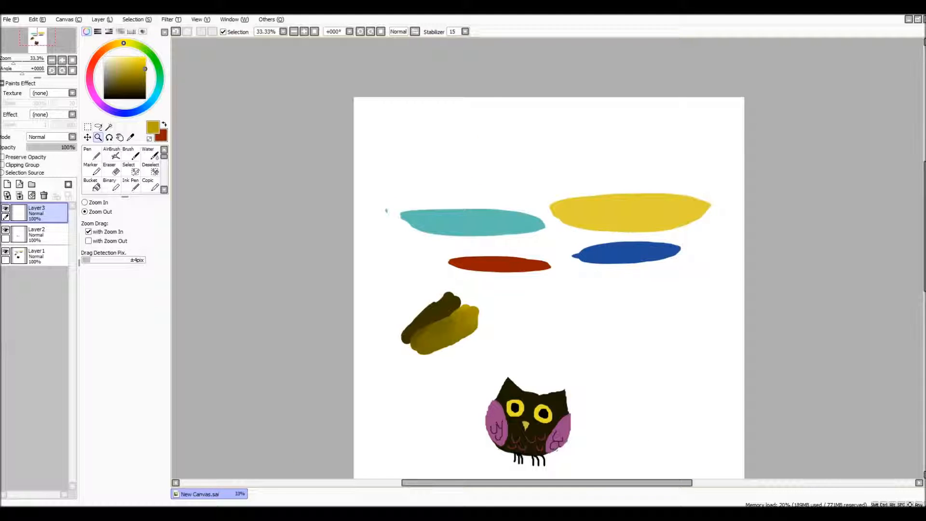
scroll(811, 287, "down", 3)
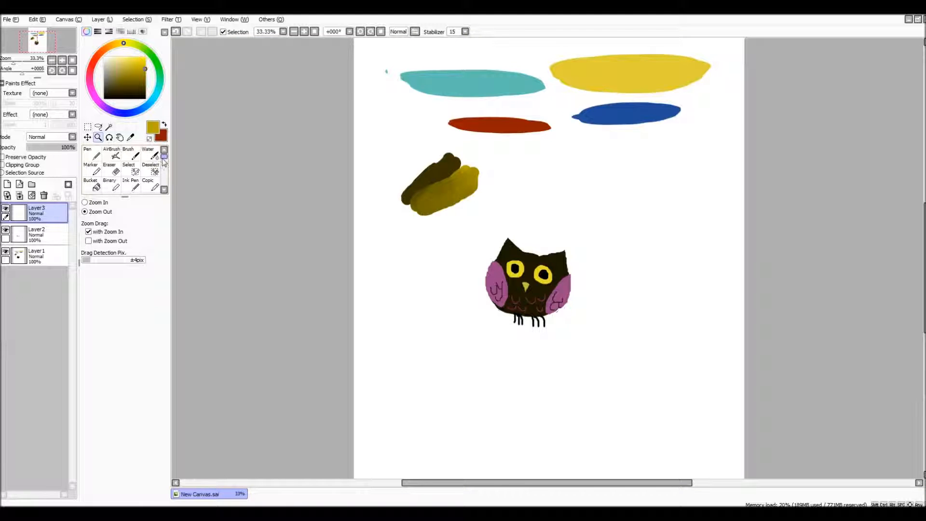
Step: Merge Layer3 and Layer2 down into Layer1 and shift the combined artwork with the Move tool
left_click(88, 137)
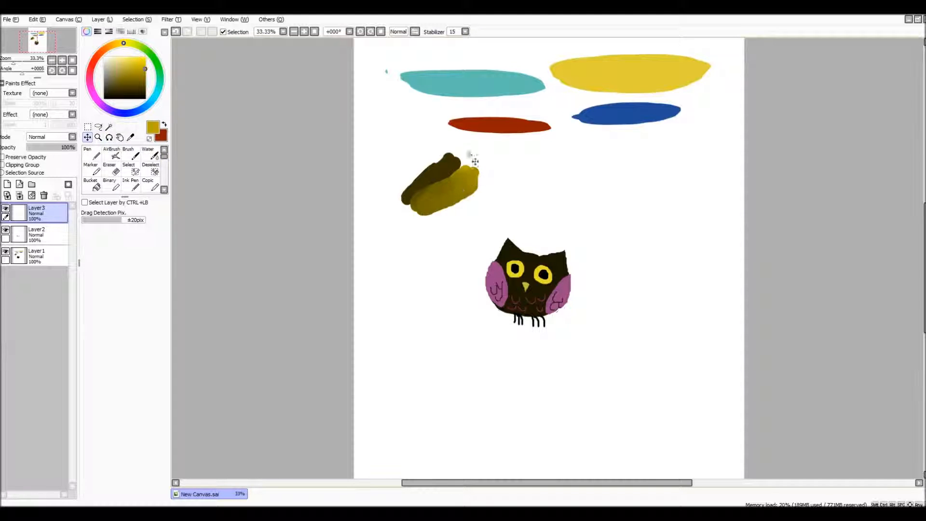
mouse_move(562, 174)
left_mouse_down()
mouse_move(556, 219)
mouse_move(558, 170)
mouse_move(563, 175)
left_mouse_up()
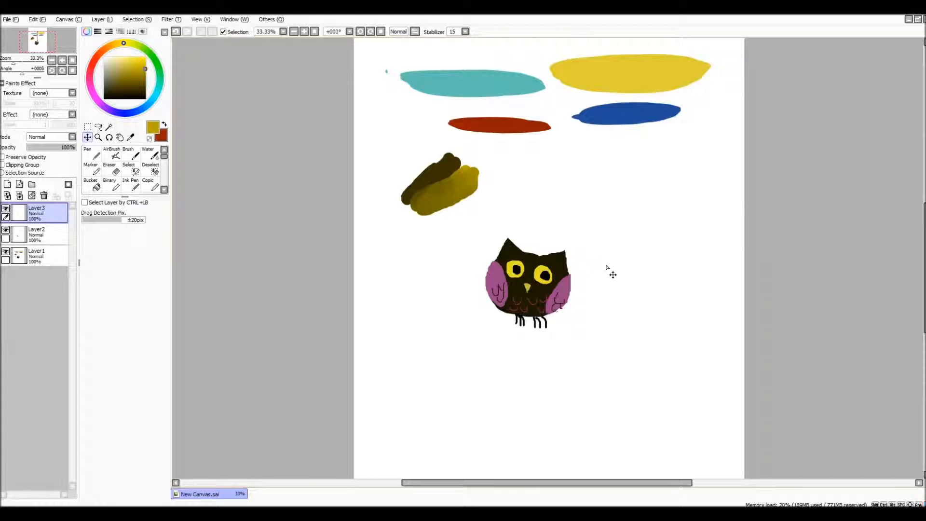
left_click(20, 195)
left_click(19, 196)
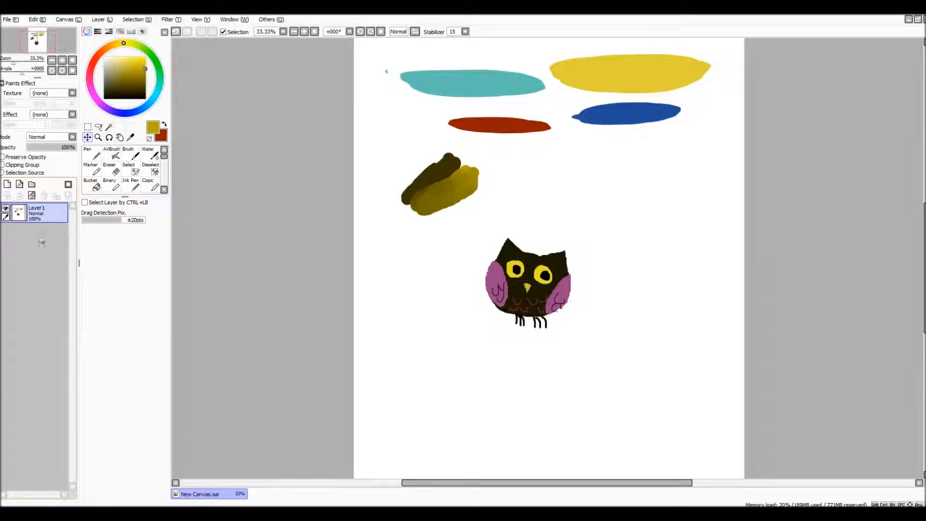
mouse_move(561, 290)
left_mouse_down()
mouse_move(466, 354)
mouse_move(554, 235)
left_mouse_up()
left_click_drag(561, 297, 510, 255)
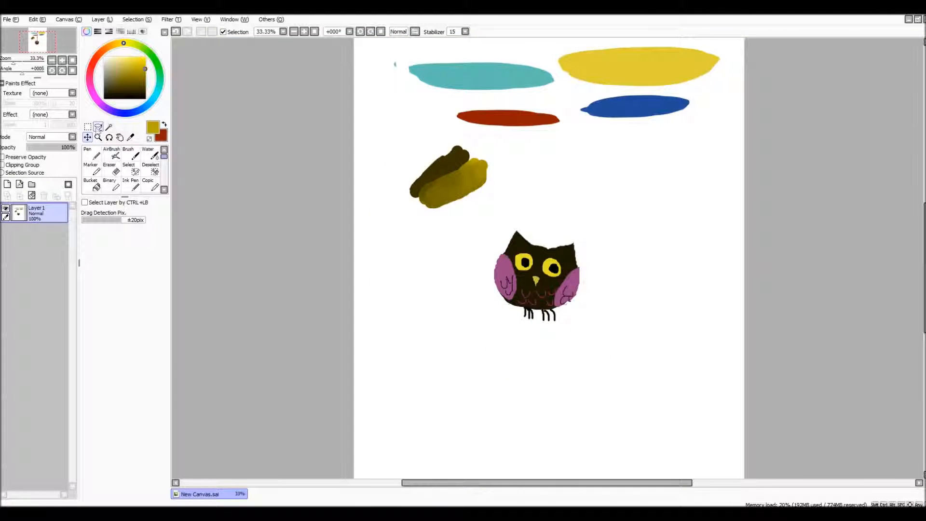
Step: Outline the owl with a freehand Lasso selection and move only the owl to a new position with the Move tool
left_click(98, 127)
mouse_move(449, 281)
left_mouse_down()
mouse_move(656, 244)
mouse_move(596, 225)
left_mouse_up()
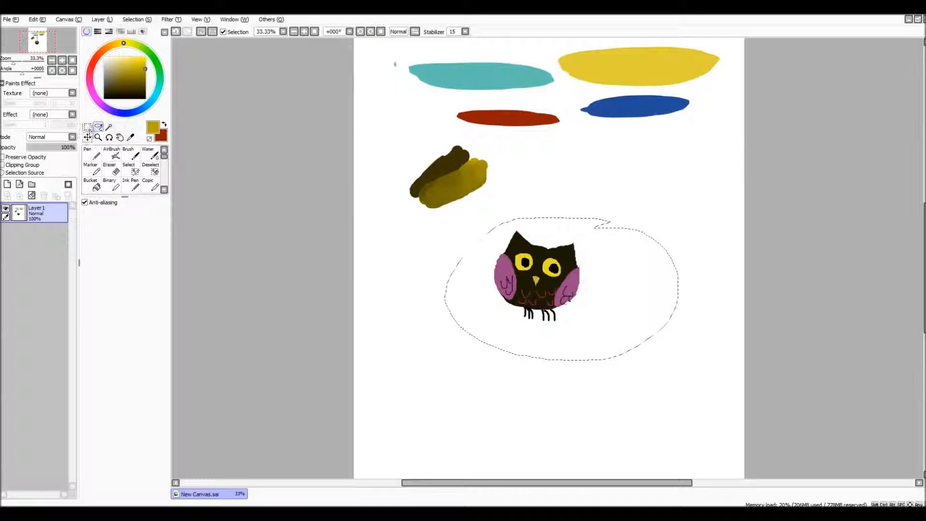
left_click(87, 137)
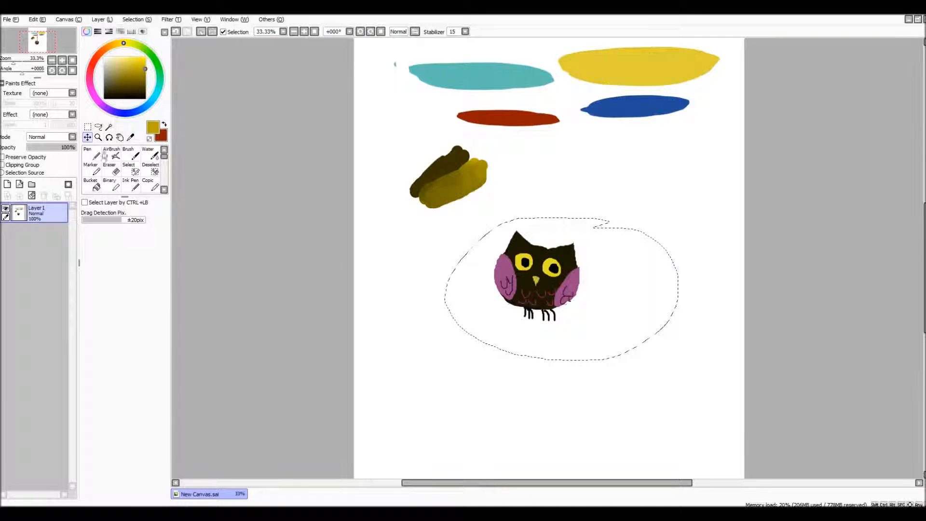
mouse_move(594, 293)
left_mouse_down()
mouse_move(576, 237)
mouse_move(611, 300)
mouse_move(453, 306)
mouse_move(671, 289)
mouse_move(591, 254)
left_mouse_up()
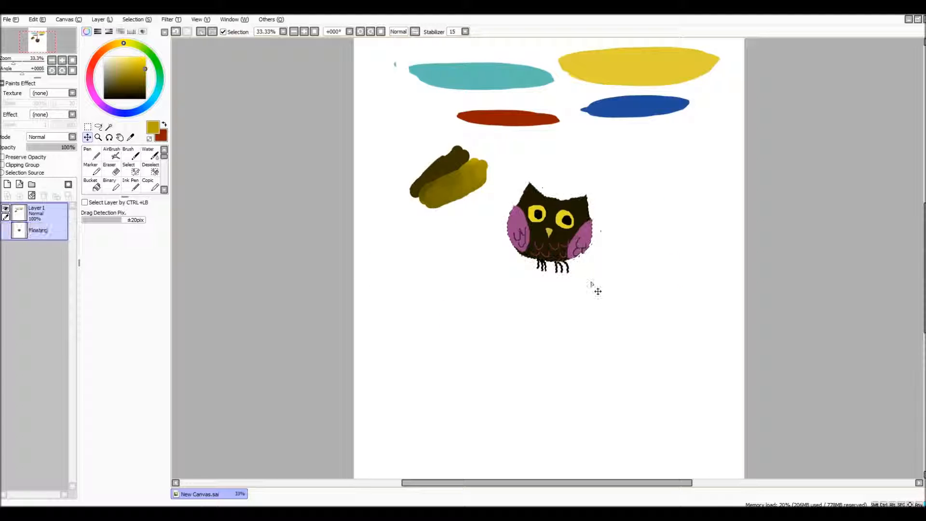
mouse_move(545, 179)
left_mouse_down()
mouse_move(537, 258)
mouse_move(549, 155)
mouse_move(432, 280)
mouse_move(647, 160)
mouse_move(511, 203)
mouse_move(563, 249)
left_mouse_up()
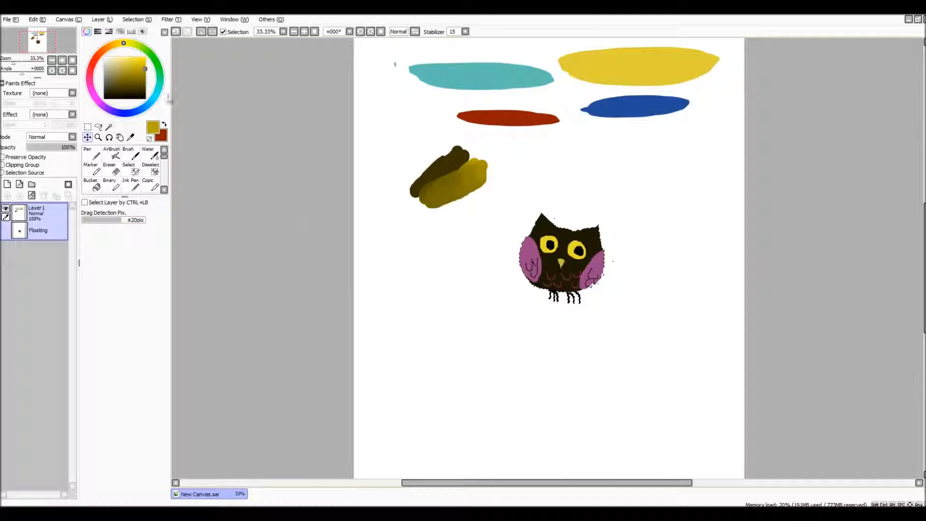
Step: Deselect the owl and move the whole artwork on Layer1 with the Move tool
left_click(137, 19)
left_click(140, 31)
mouse_move(577, 194)
left_mouse_down()
mouse_move(575, 203)
mouse_move(564, 197)
mouse_move(529, 310)
mouse_move(567, 234)
left_mouse_up()
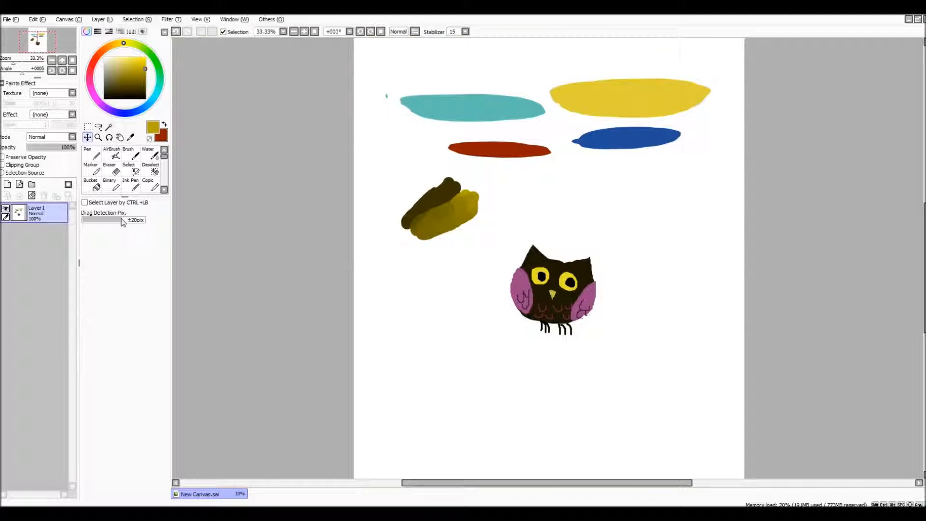
left_click_drag(506, 154, 481, 140)
Step: Set the Move tool's Drag Detection to ±32 pix and move the Layer1 artwork around the canvas
left_click_drag(142, 221, 151, 223)
mouse_move(552, 189)
left_mouse_down()
mouse_move(552, 145)
mouse_move(556, 196)
left_mouse_up()
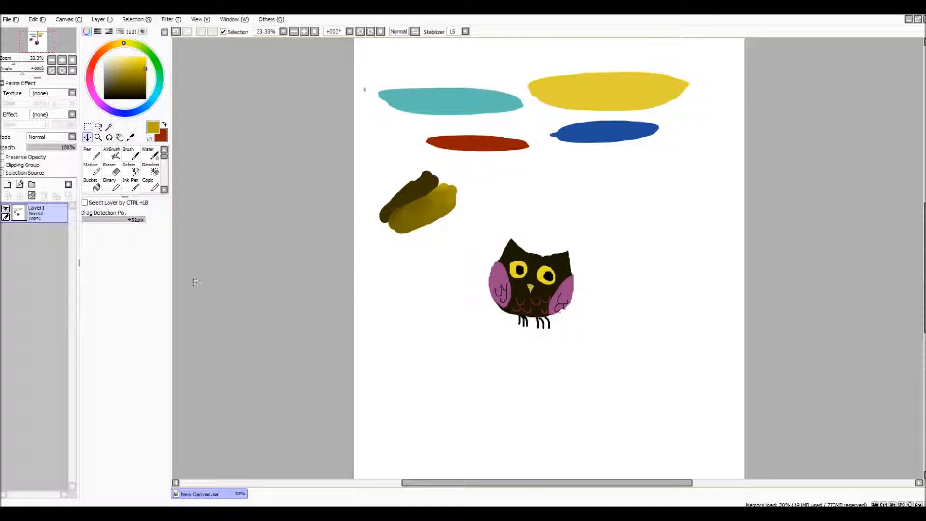
left_click_drag(398, 126, 415, 69)
left_click_drag(106, 223, 144, 230)
mouse_move(542, 112)
left_mouse_down()
mouse_move(585, 151)
mouse_move(543, 136)
left_mouse_up()
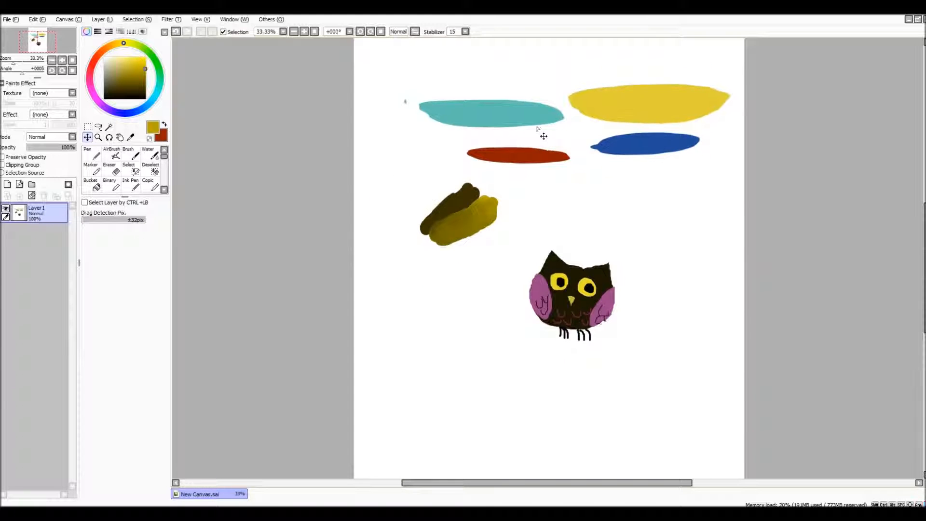